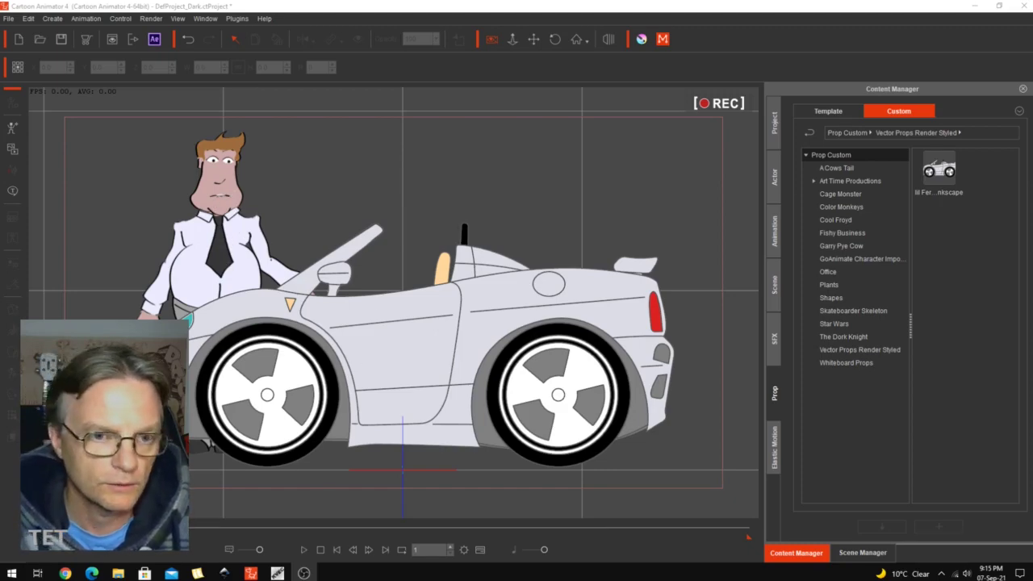
# Examine the edge quality of the character's arm and the car outline up close, and return to the full stage view
pyautogui.scroll(1, 264, 281)
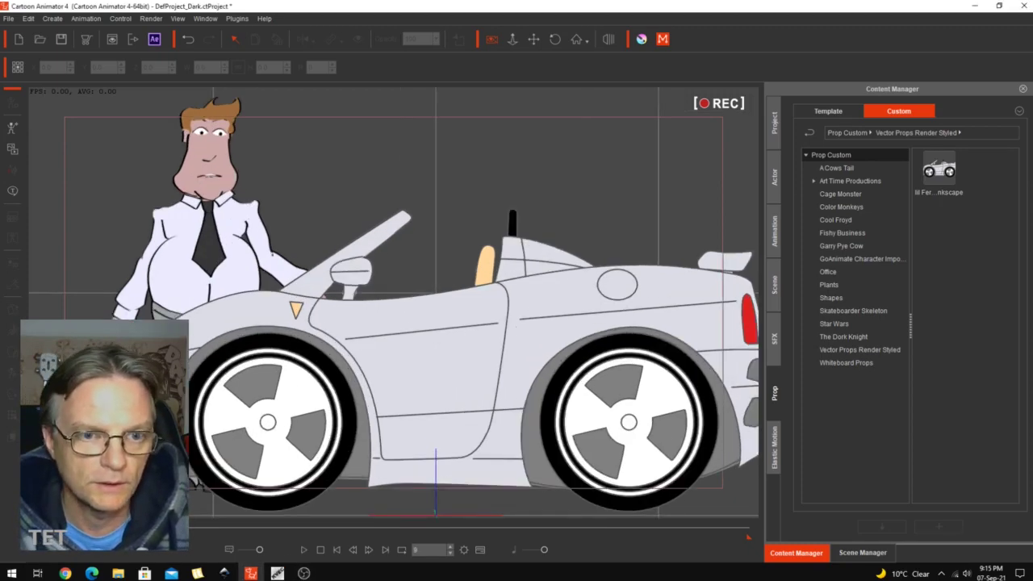
pyautogui.scroll(6, 265, 280)
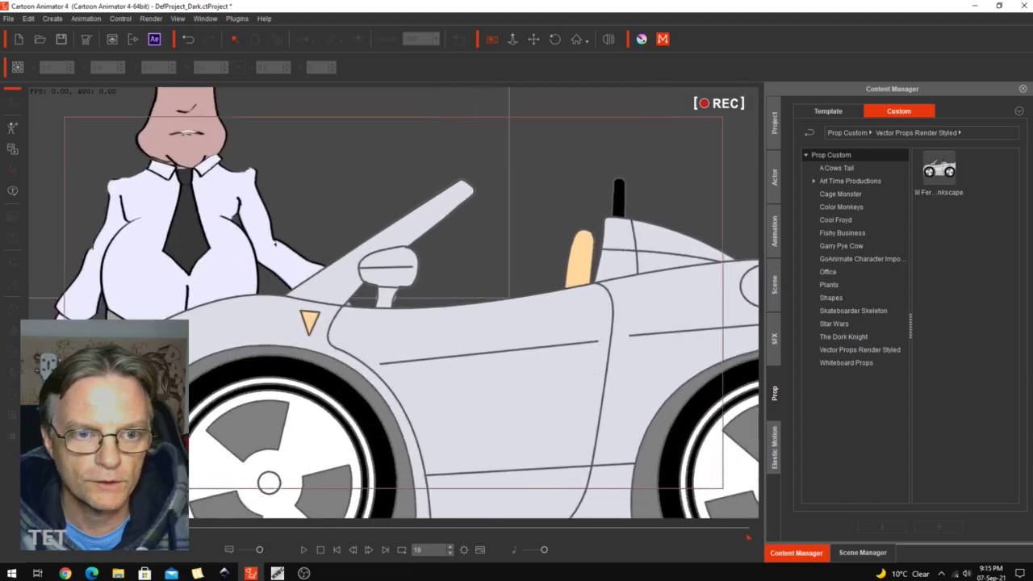
pyautogui.scroll(4, 274, 310)
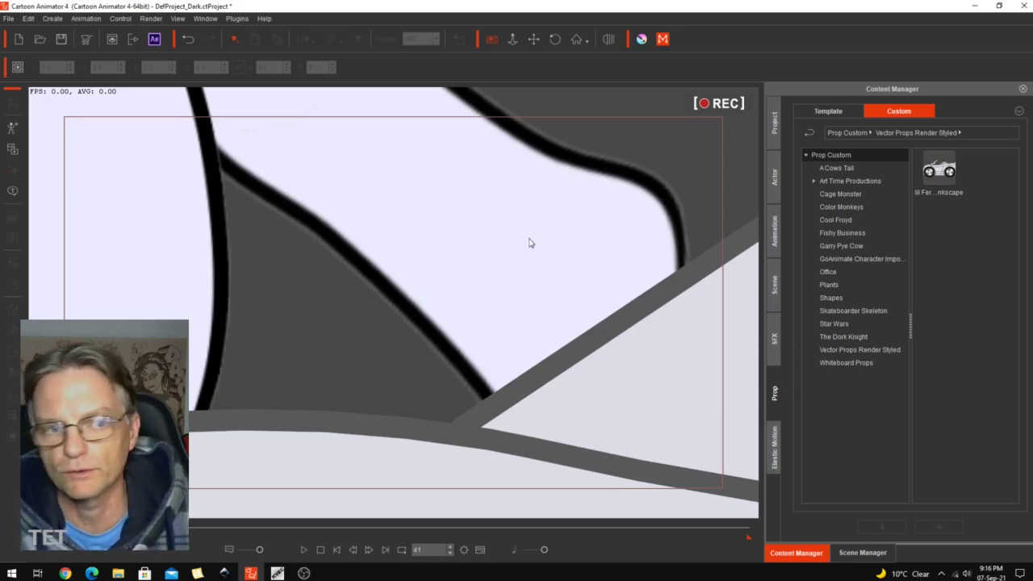
pyautogui.click(321, 550)
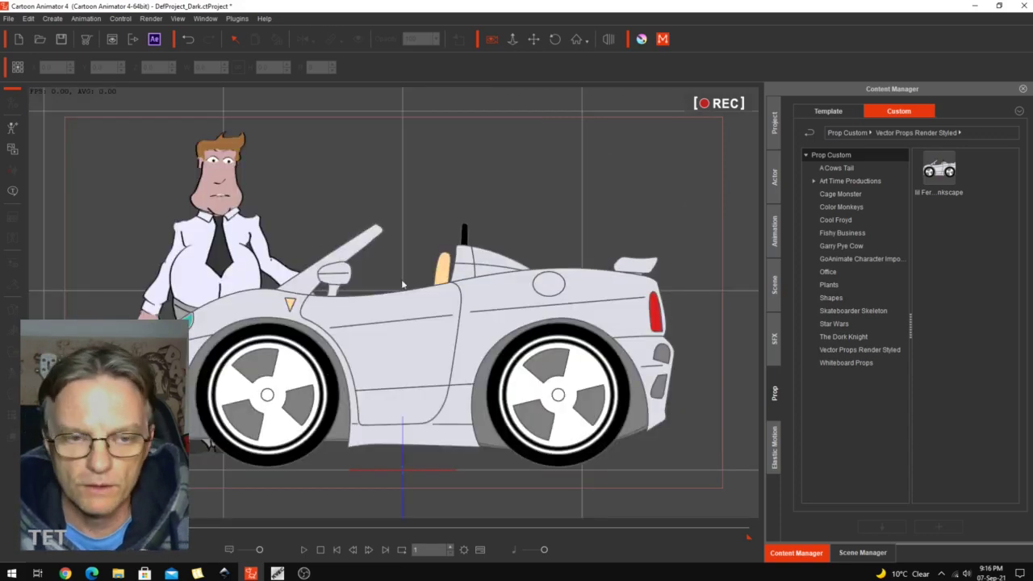
# Open the render style settings for the car prop and expand the list of style presets
pyautogui.click(421, 345)
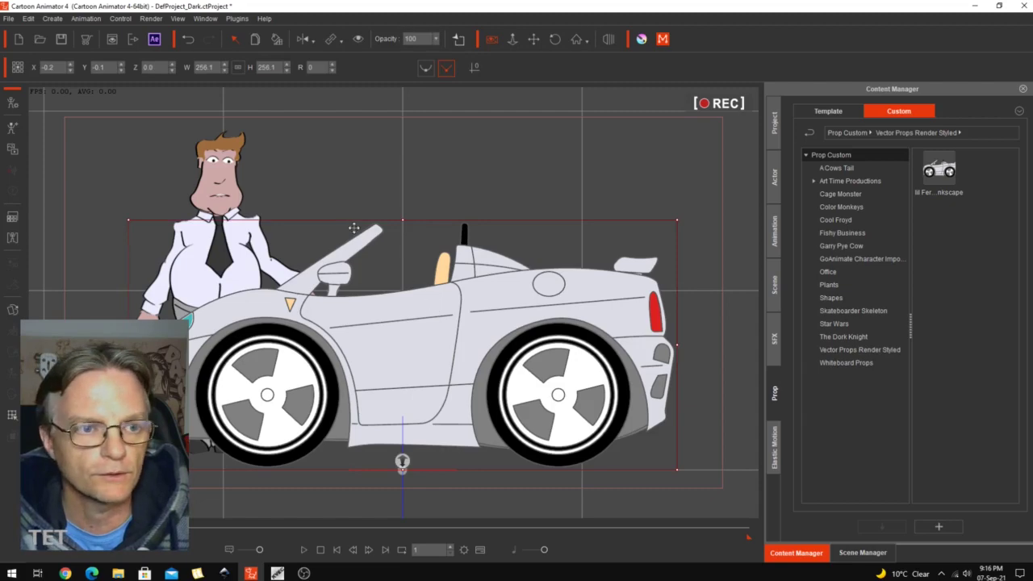
pyautogui.click(12, 218)
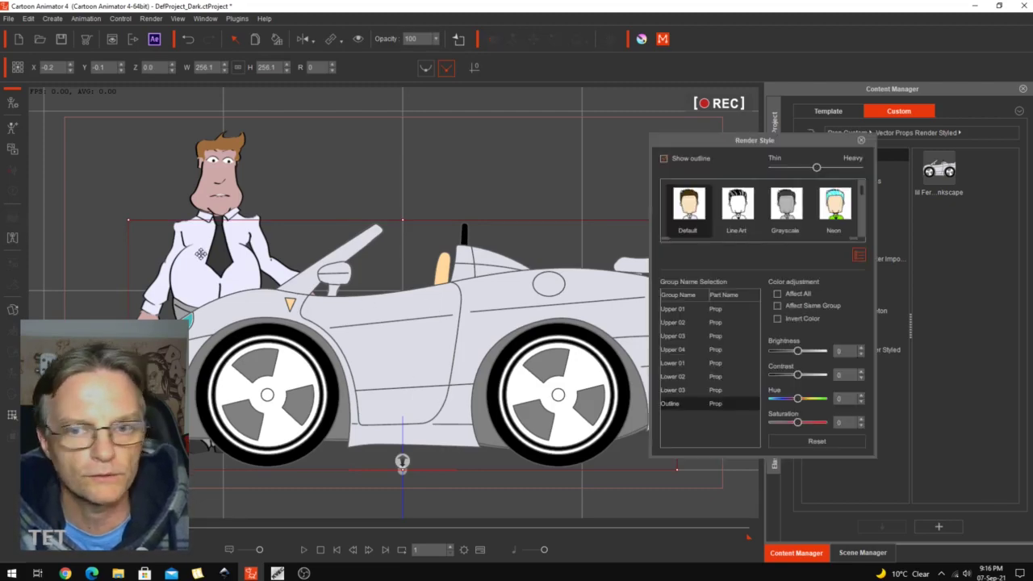
pyautogui.moveTo(715, 144); pyautogui.dragTo(645, 138)
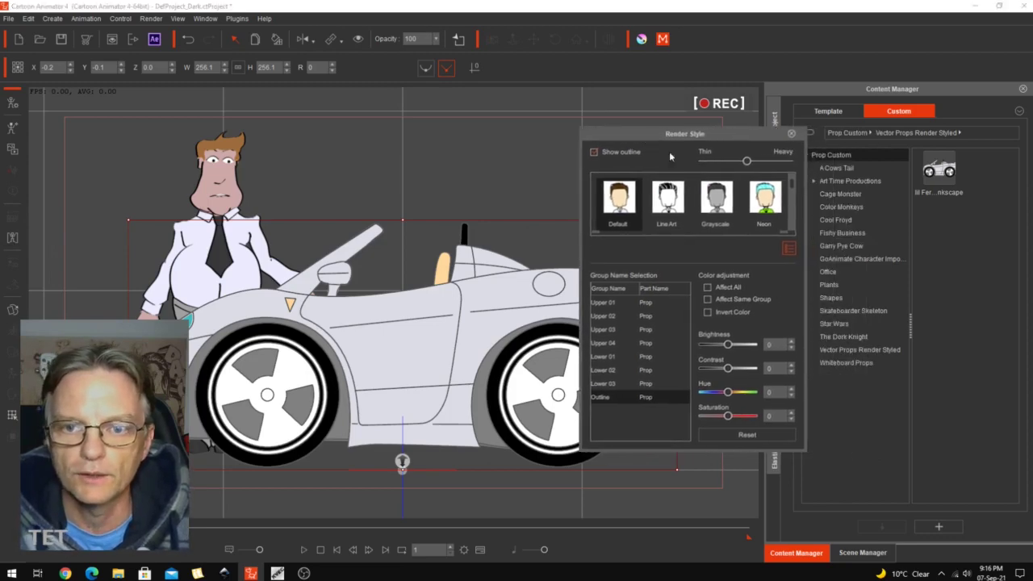
pyautogui.click(789, 251)
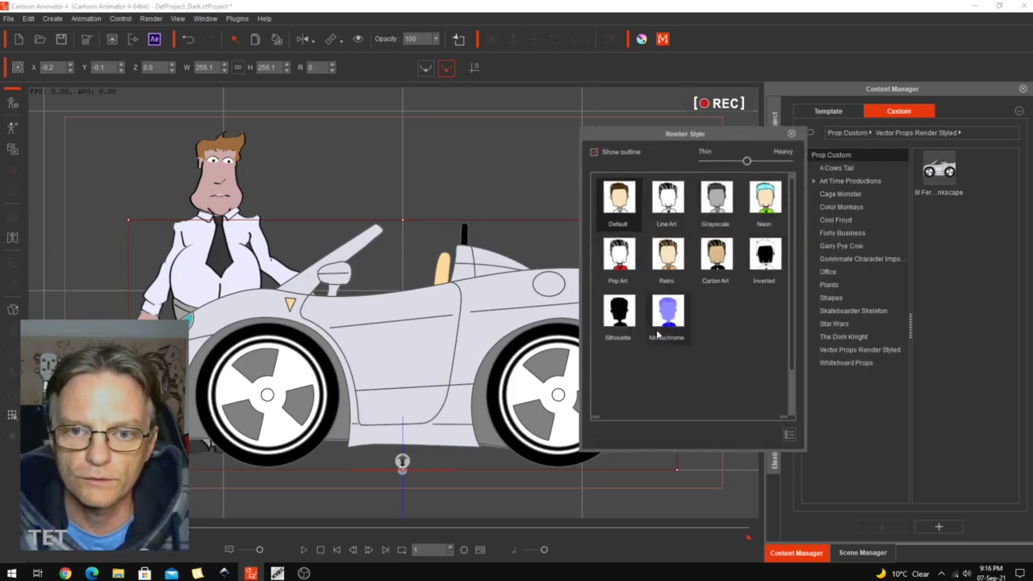
# Try the Line Art, Grayscale, Neon, Pop Art, Retro, Carton Art, Inverted, Monochrome and Silhouette styles on the car, and restore Default
pyautogui.click(669, 203)
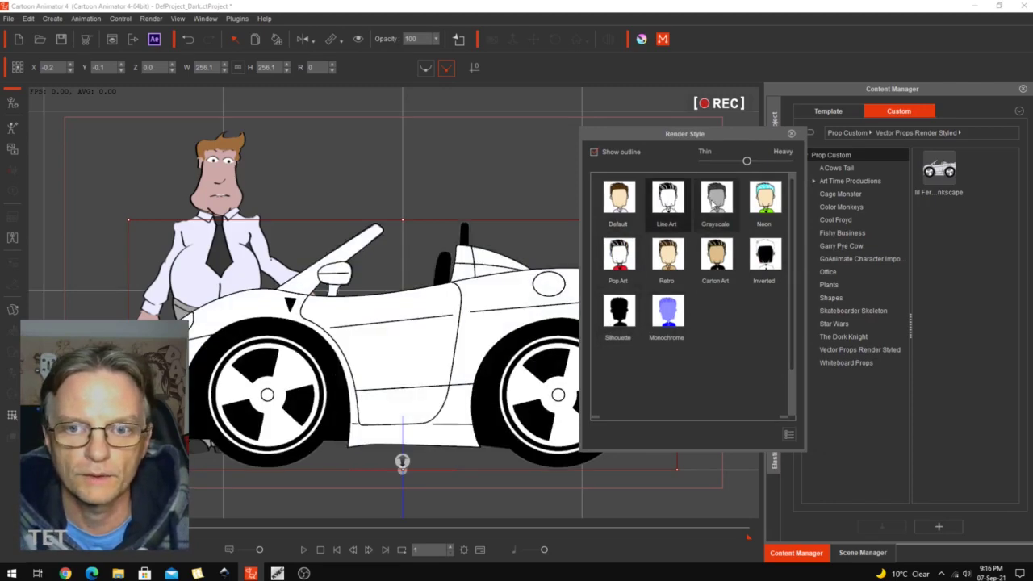
pyautogui.click(714, 186)
pyautogui.moveTo(715, 135); pyautogui.dragTo(803, 132)
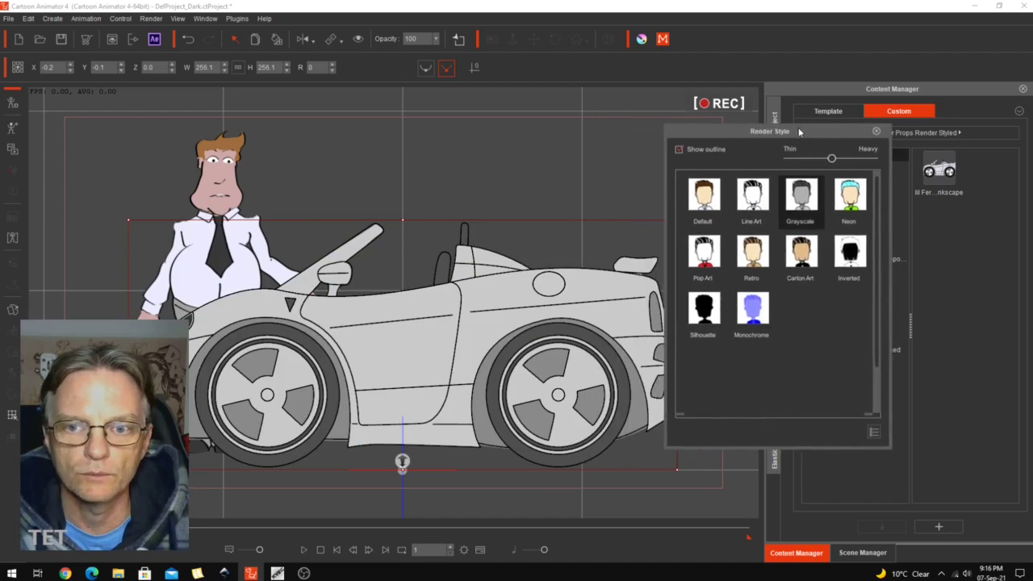
pyautogui.click(853, 192)
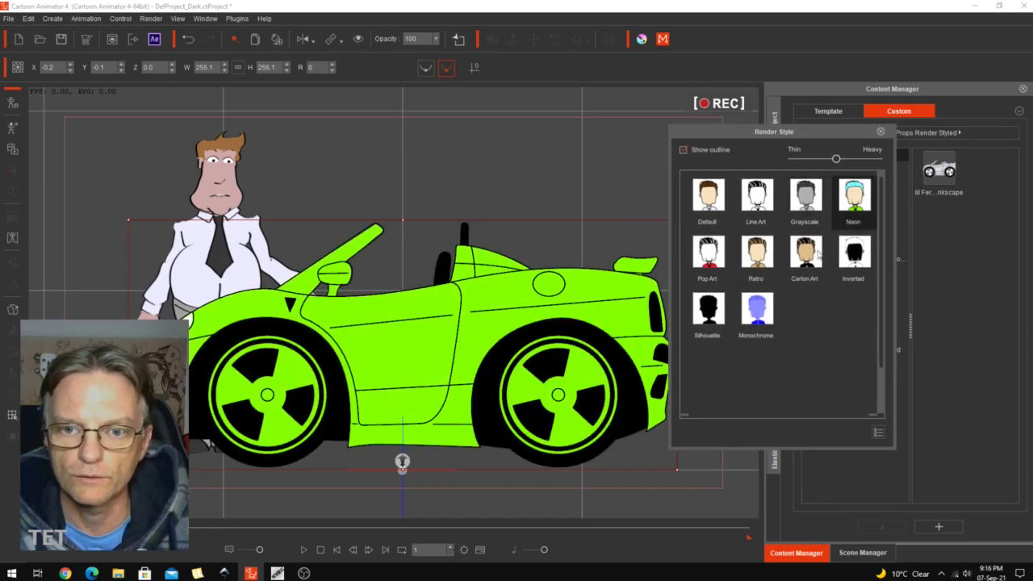
pyautogui.click(727, 267)
pyautogui.click(756, 260)
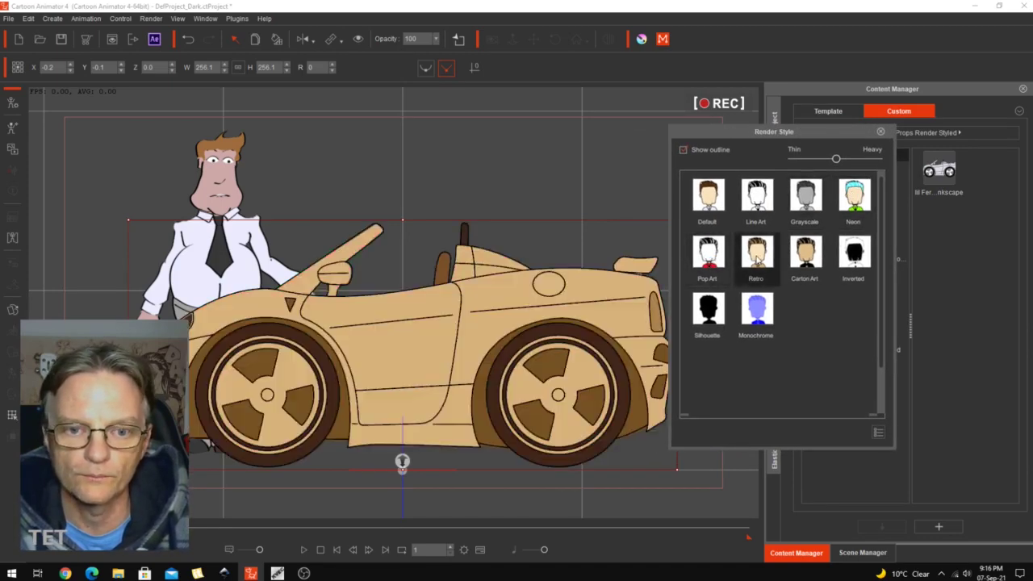
pyautogui.click(801, 254)
pyautogui.click(847, 257)
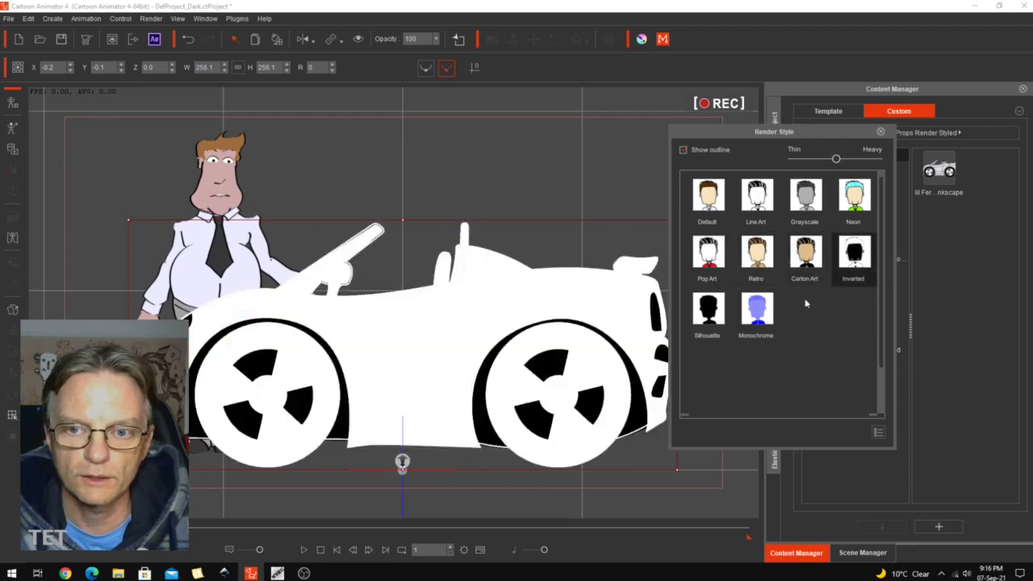
pyautogui.click(756, 321)
pyautogui.click(708, 312)
pyautogui.click(708, 196)
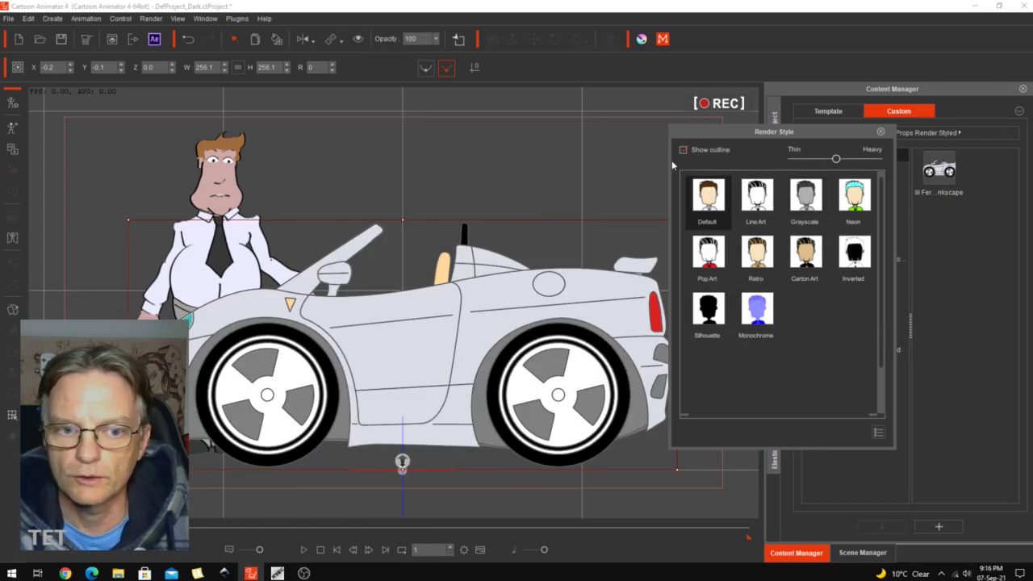
# Test the car's outline thickness and turn its outline off and back on
pyautogui.moveTo(837, 159)
pyautogui.mouseDown()
pyautogui.moveTo(878, 162)
pyautogui.moveTo(844, 161)
pyautogui.moveTo(819, 179)
pyautogui.moveTo(754, 179)
pyautogui.moveTo(835, 159)
pyautogui.moveTo(835, 170)
pyautogui.mouseUp()
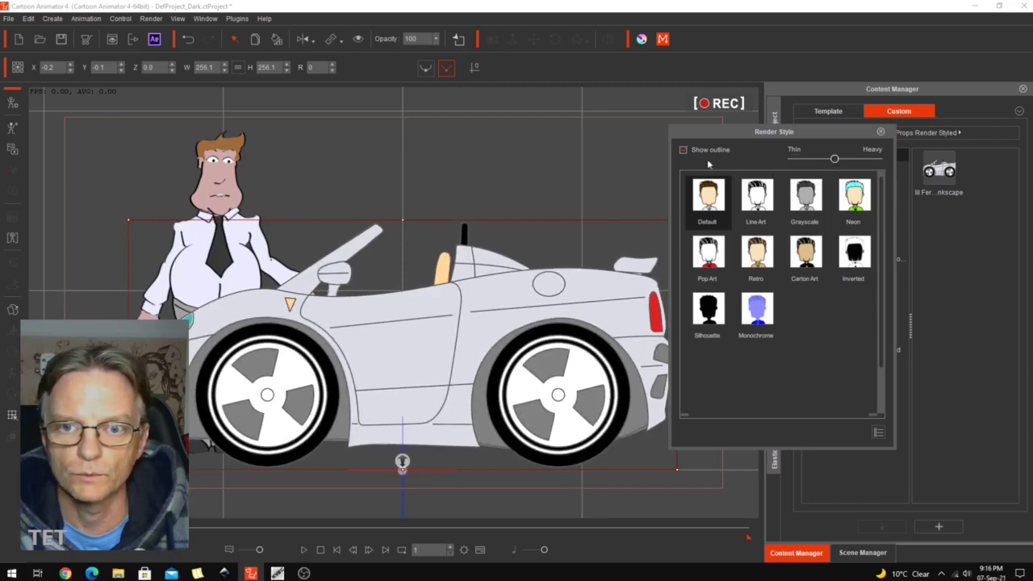
pyautogui.click(684, 151)
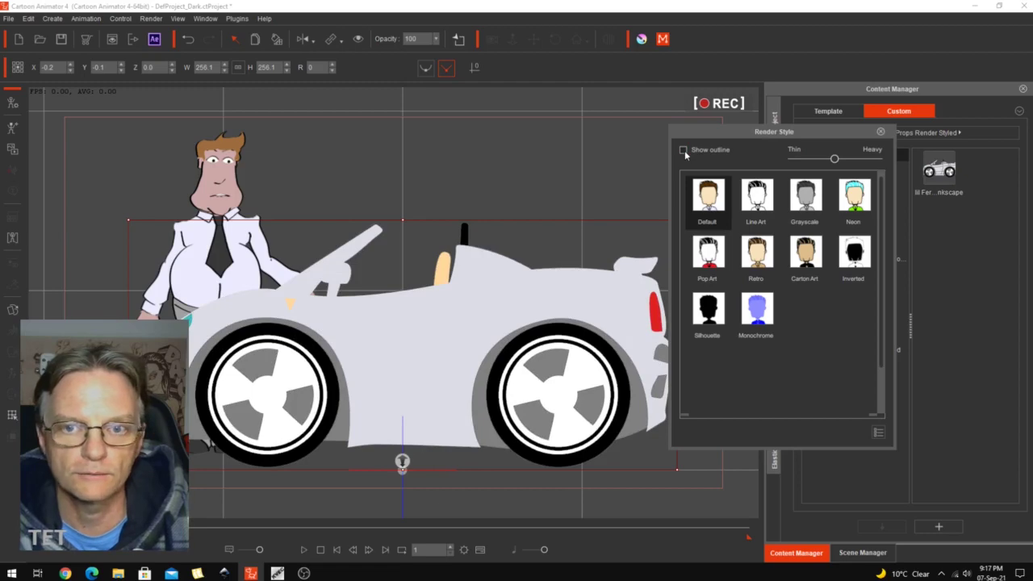
pyautogui.click(684, 151)
# Recolor the car's Upper 02 group green by setting its hue to 71 and lowering its saturation
pyautogui.click(878, 432)
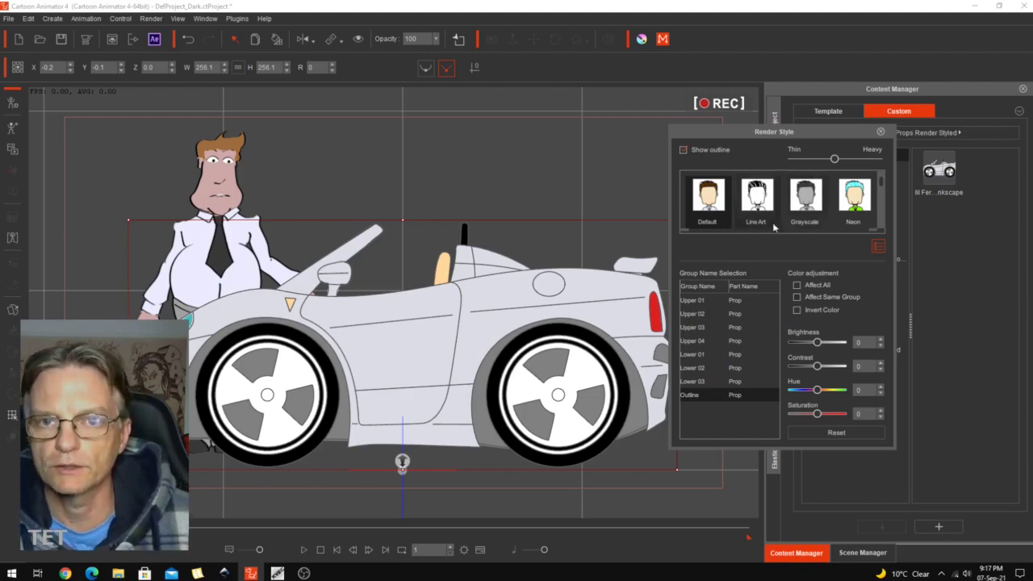
pyautogui.click(694, 304)
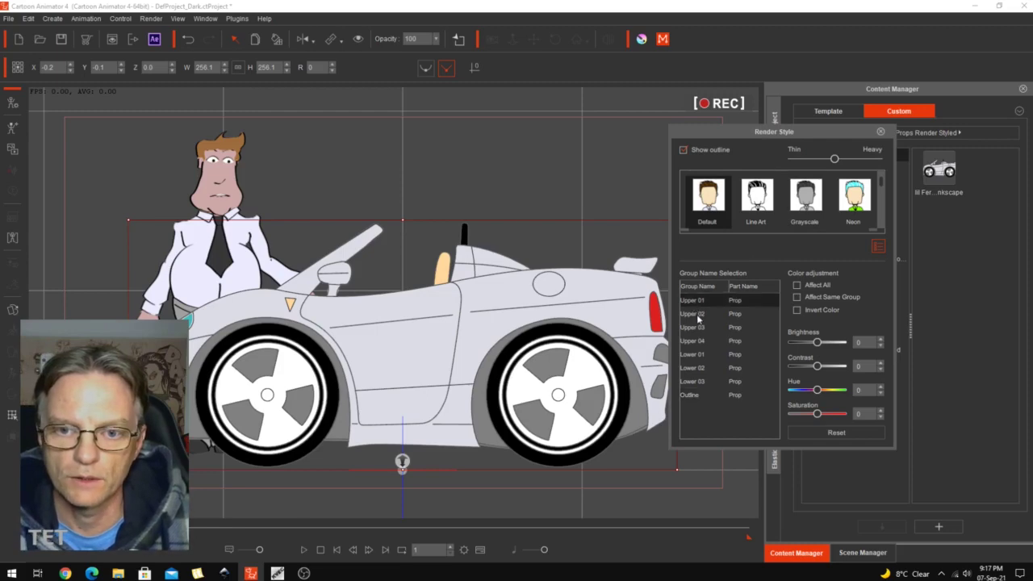
pyautogui.click(698, 316)
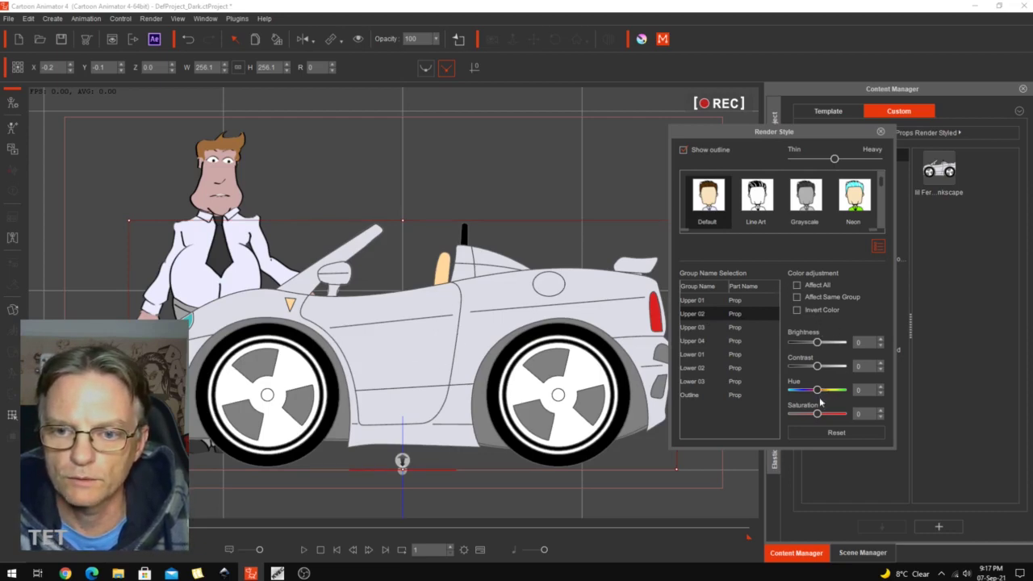
pyautogui.moveTo(818, 414); pyautogui.dragTo(827, 390)
# Try a pink body color on the Upper 01 group with hue 40 and saturation 20, reset it and close the render style settings
pyautogui.click(699, 300)
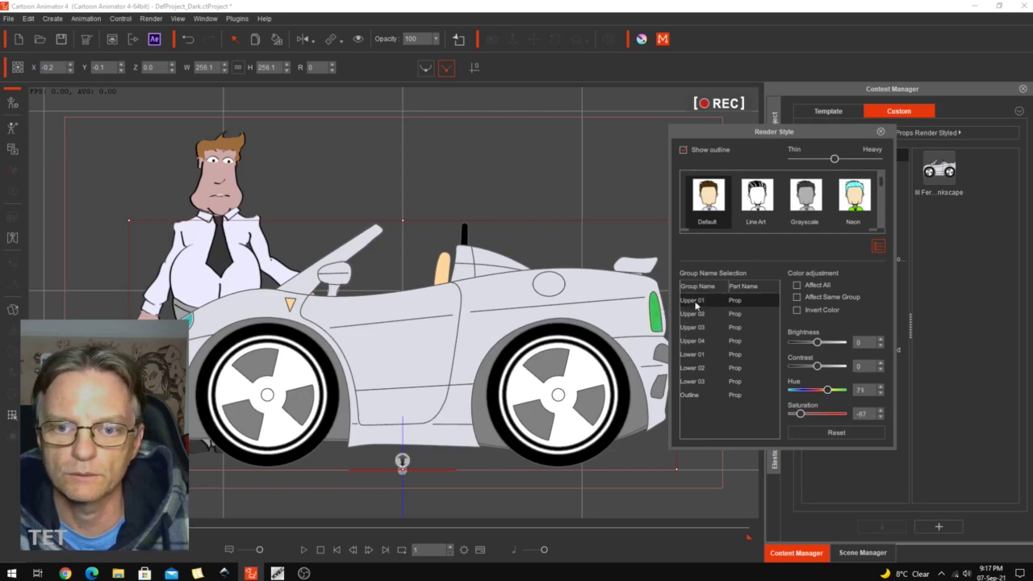
pyautogui.moveTo(818, 391)
pyautogui.mouseDown()
pyautogui.moveTo(843, 394)
pyautogui.moveTo(824, 415)
pyautogui.moveTo(842, 416)
pyautogui.moveTo(824, 394)
pyautogui.mouseUp()
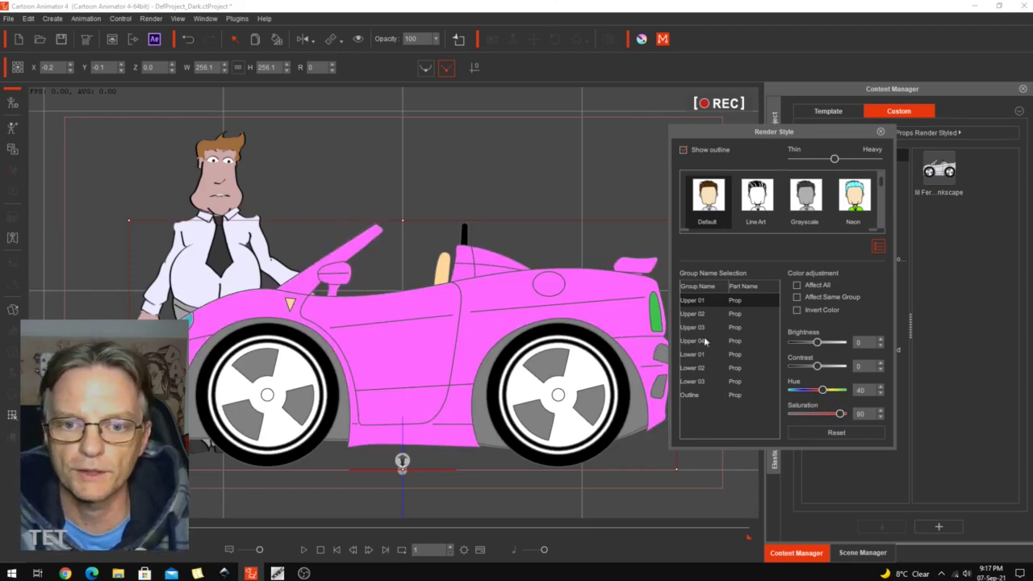
pyautogui.moveTo(841, 415); pyautogui.dragTo(822, 414)
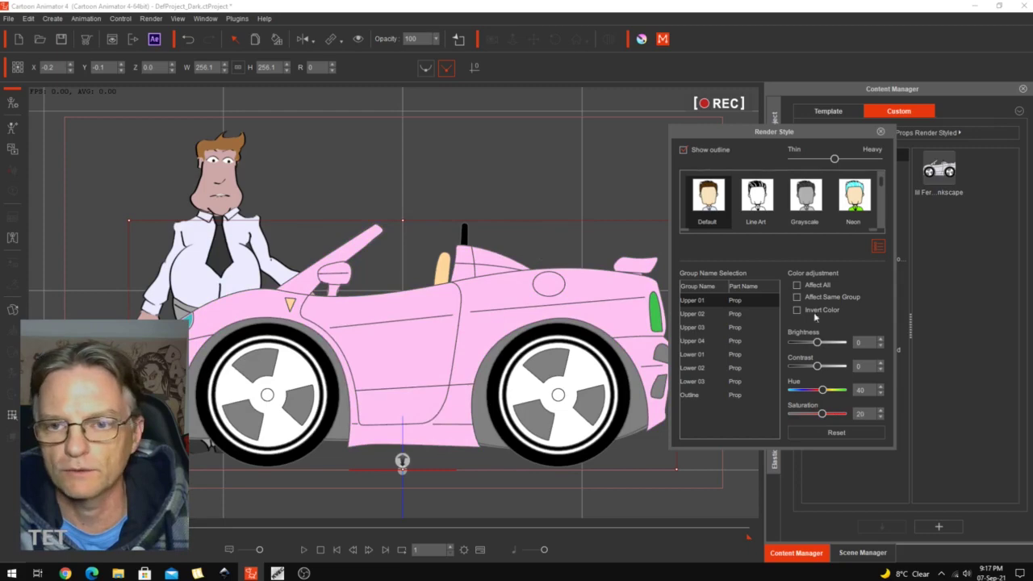
pyautogui.click(837, 433)
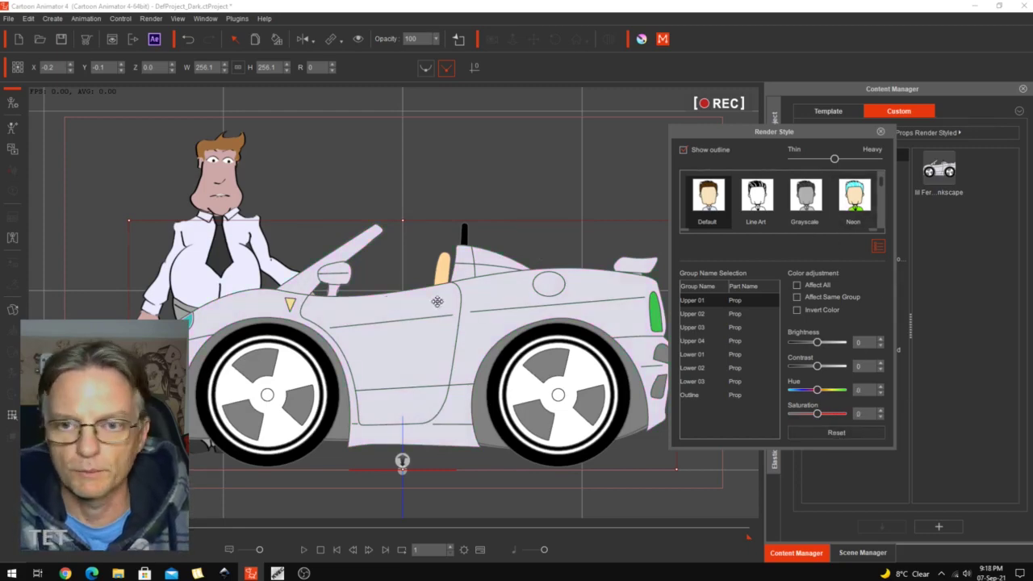
pyautogui.click(700, 218)
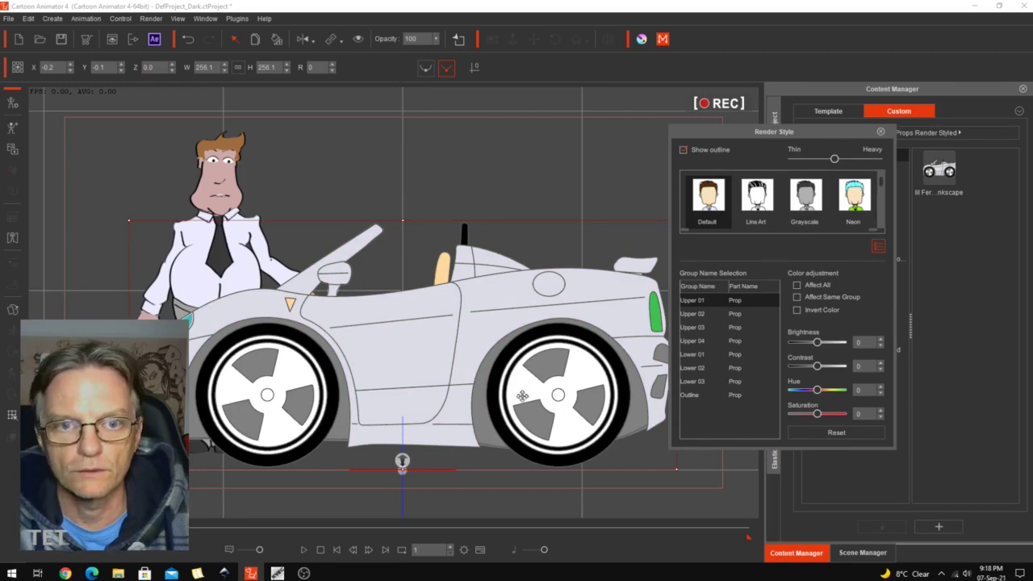
pyautogui.click(882, 132)
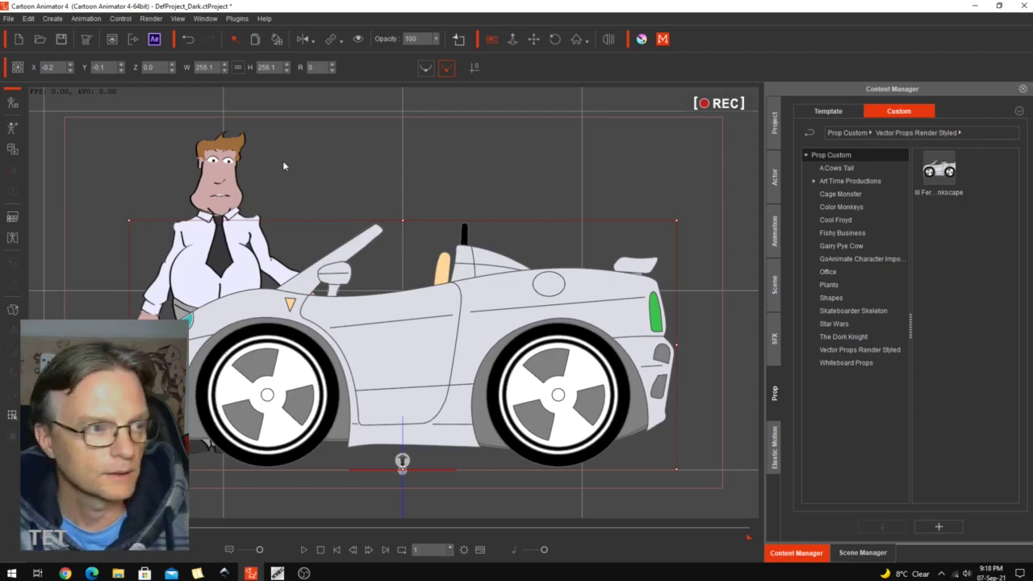
# Switch to the car drawing in Inkscape and hide the Car color layer
pyautogui.click(977, 6)
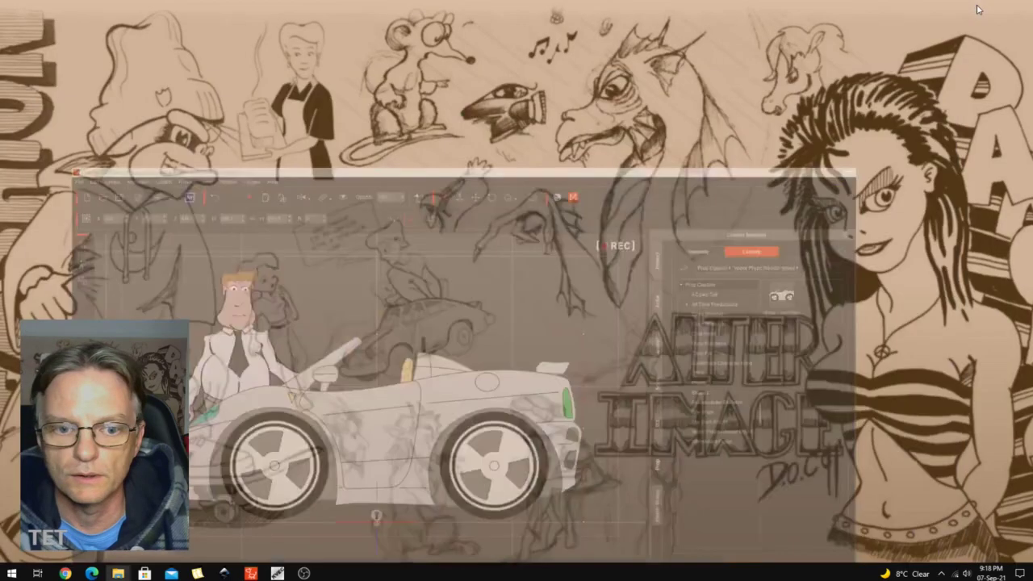
pyautogui.click(224, 575)
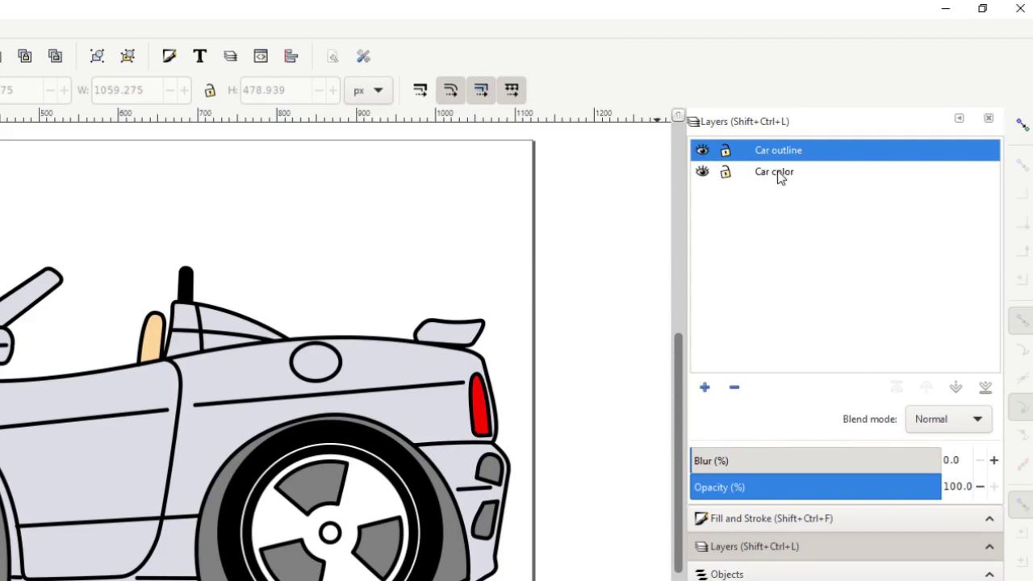
pyautogui.click(702, 172)
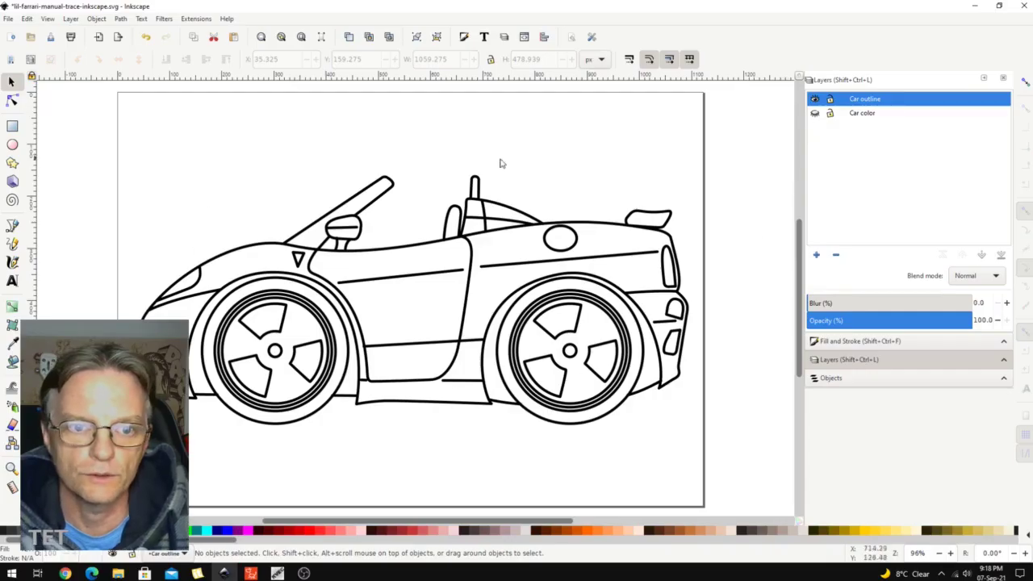
# Examine the car outline path's nodes and its entry in the object list, collapsing the Car color group
pyautogui.click(425, 248)
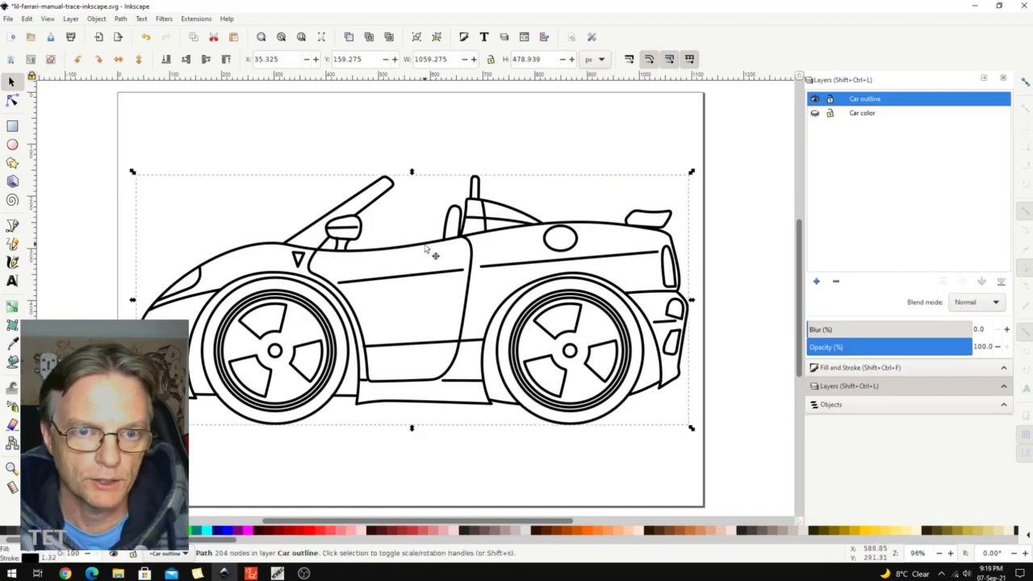
pyautogui.click(12, 100)
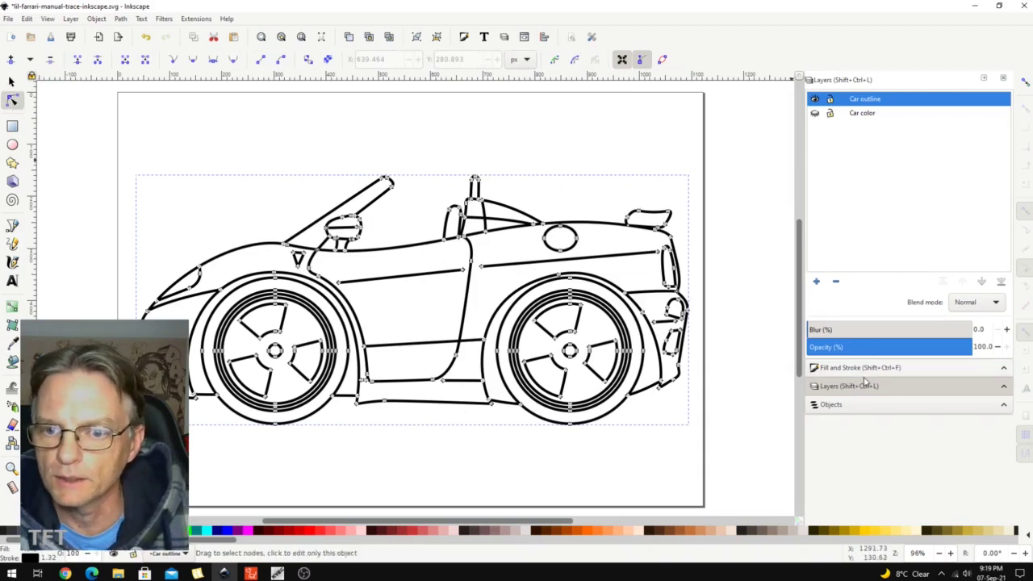
pyautogui.click(860, 408)
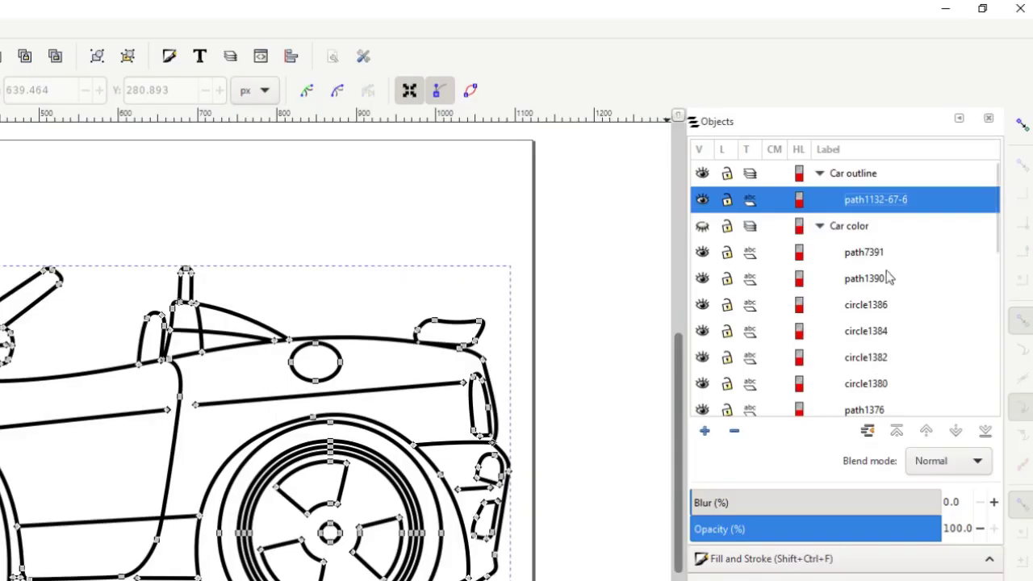
pyautogui.click(820, 226)
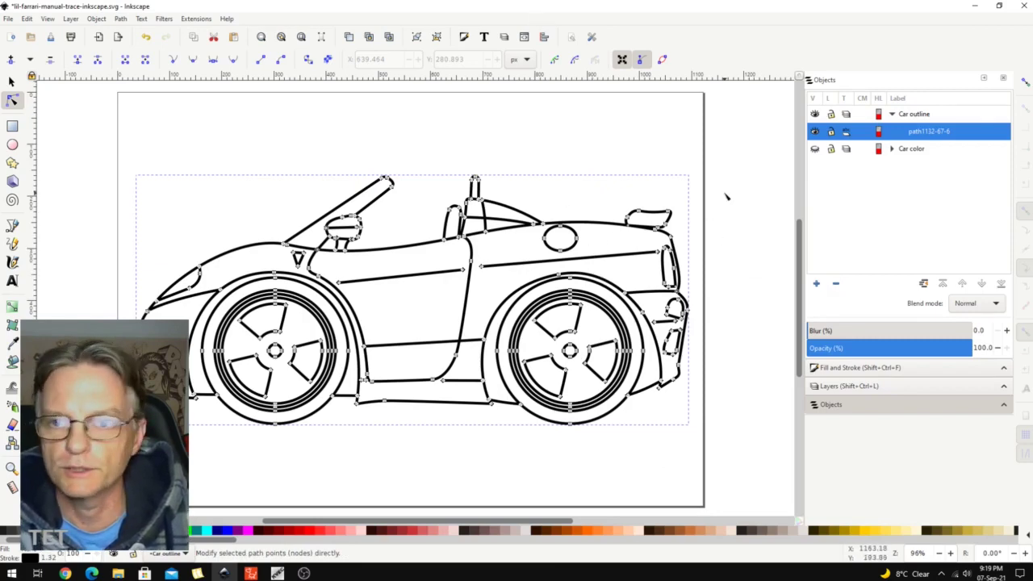
# Hide the Car outline layer, show the Car color layer and leave node editing
pyautogui.click(877, 389)
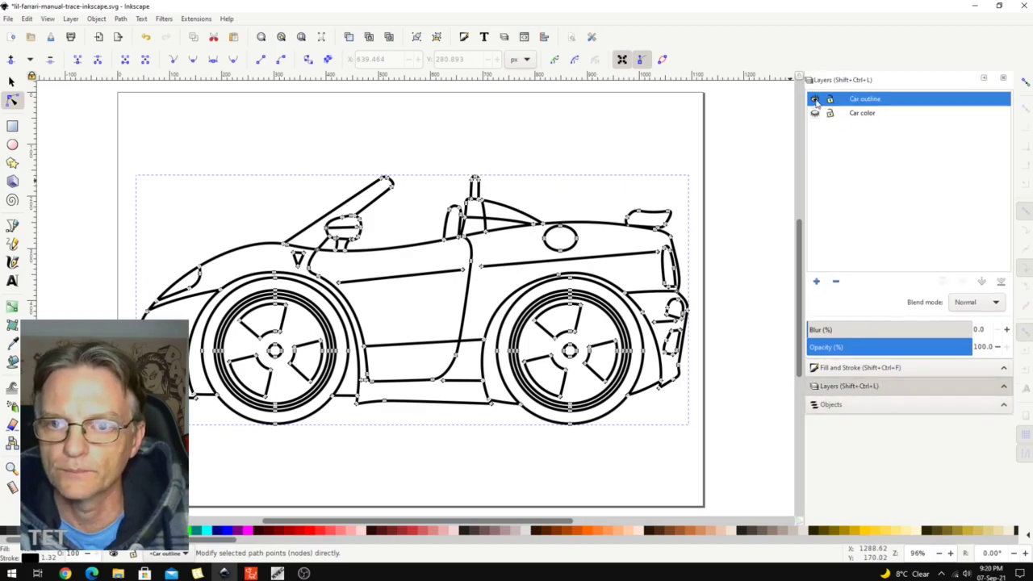
pyautogui.click(815, 100)
pyautogui.click(815, 114)
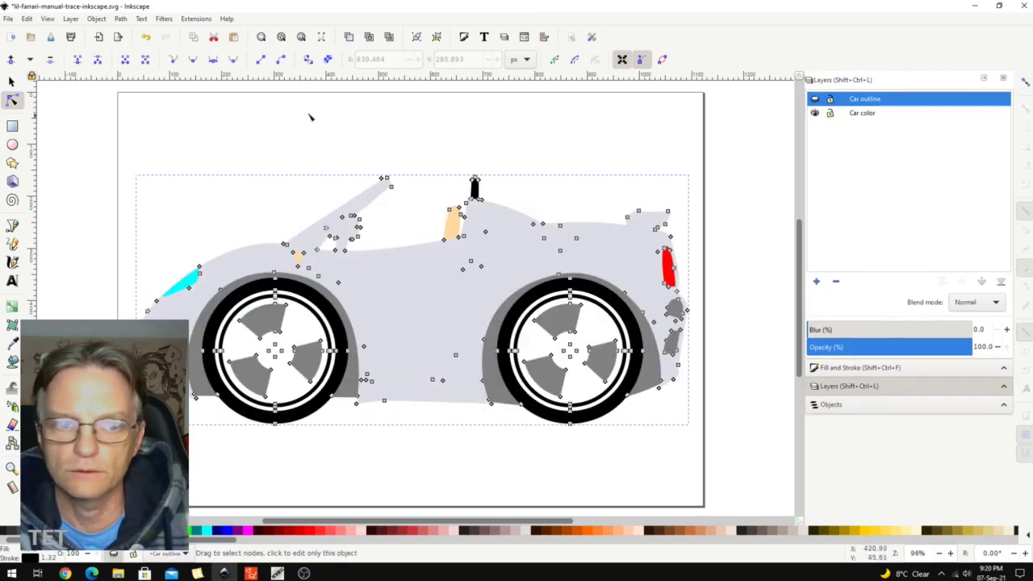
pyautogui.click(12, 82)
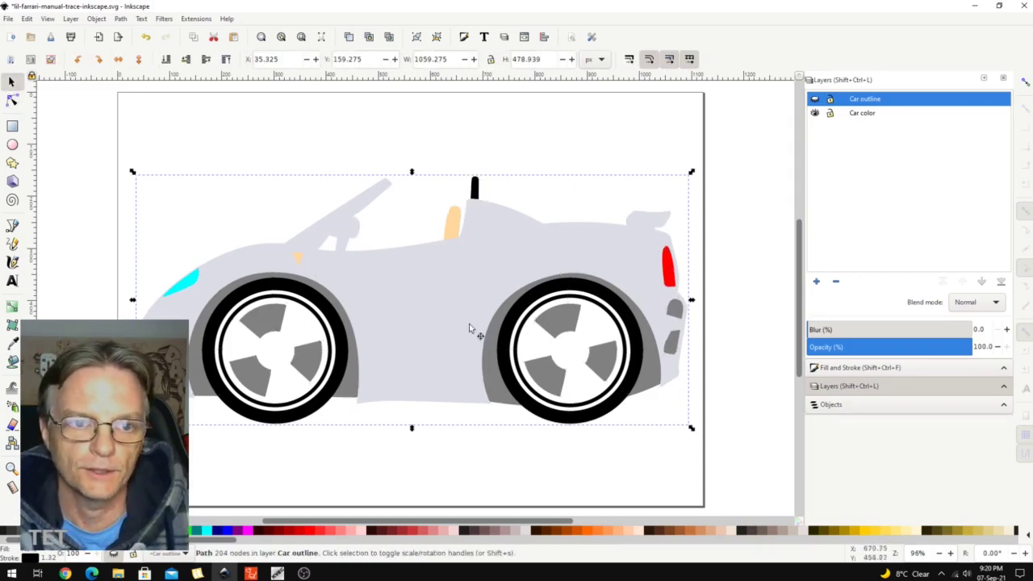
# Examine the nodes of the light grey car body shape on the Car color layer
pyautogui.keyDown('alt'); pyautogui.click(469, 288); pyautogui.keyUp('alt')
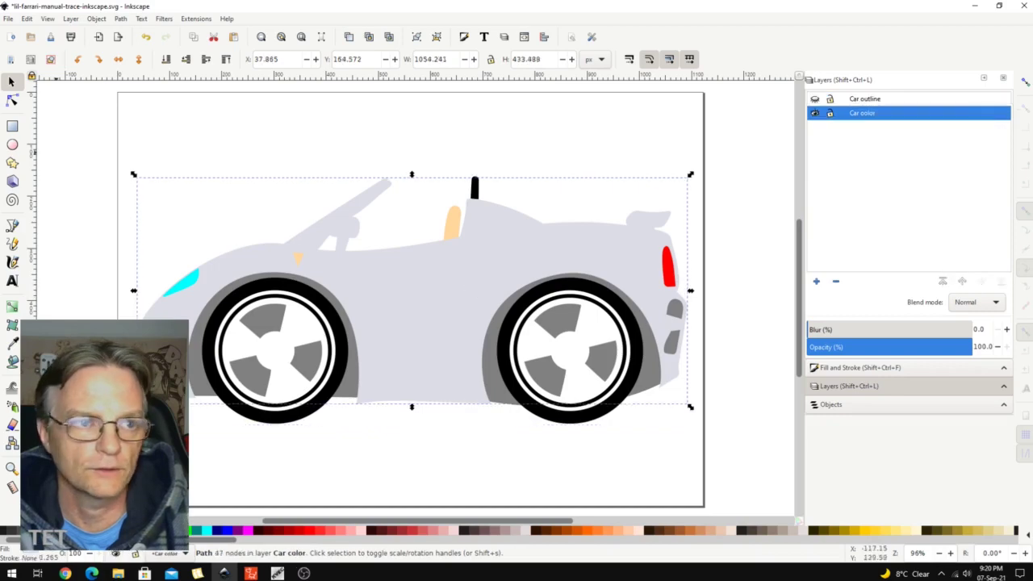
pyautogui.click(13, 97)
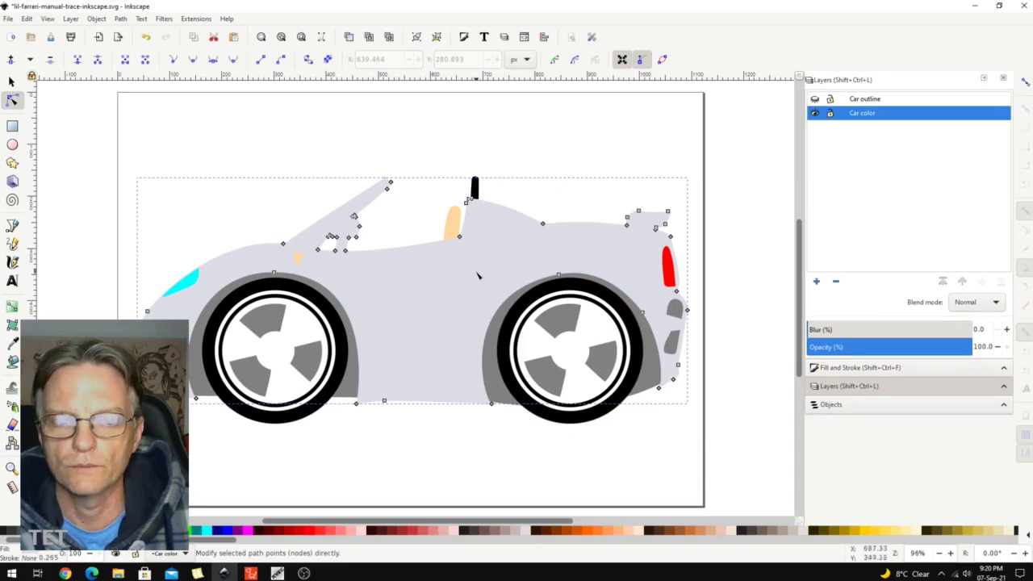
pyautogui.click(12, 81)
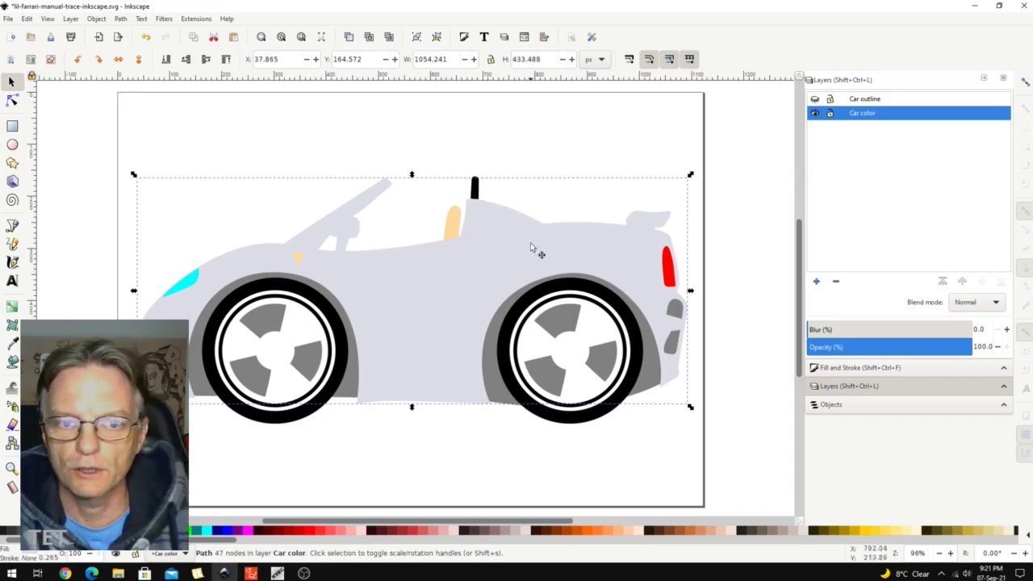
# Try a flat black stroke on the tan seat shape and set its stroke back to no paint
pyautogui.click(476, 189)
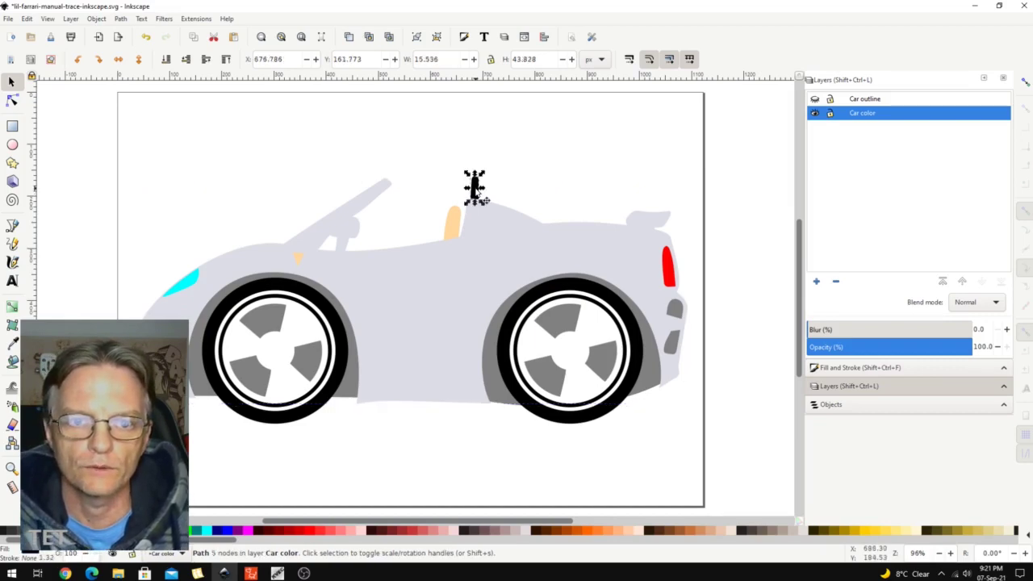
pyautogui.click(456, 227)
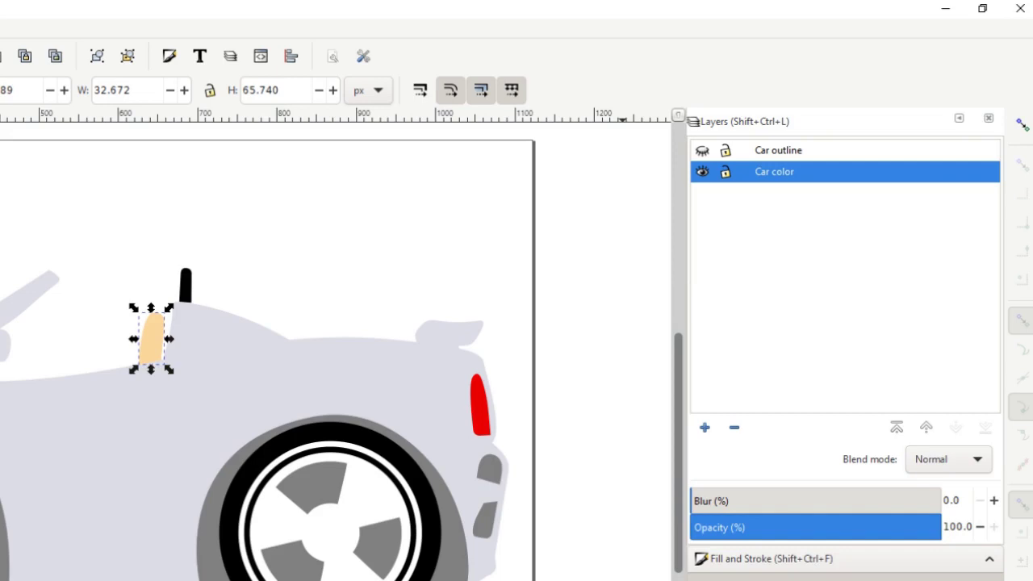
pyautogui.click(768, 561)
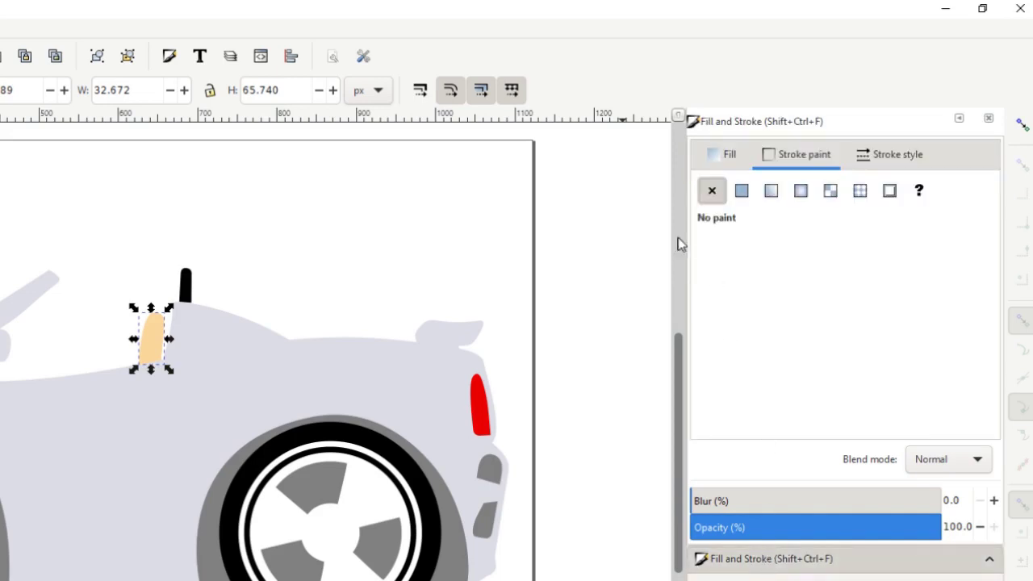
pyautogui.click(742, 191)
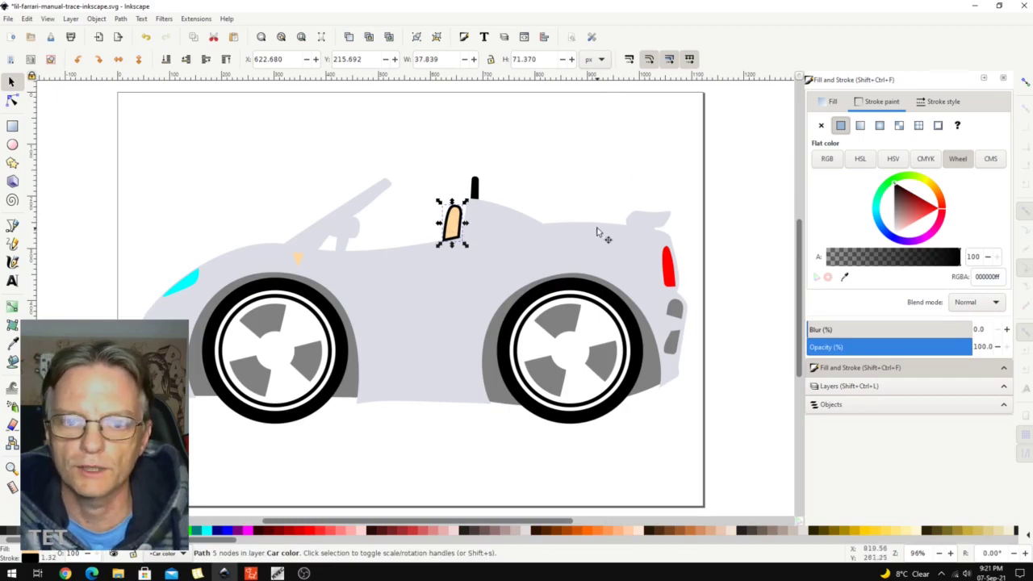
pyautogui.click(822, 126)
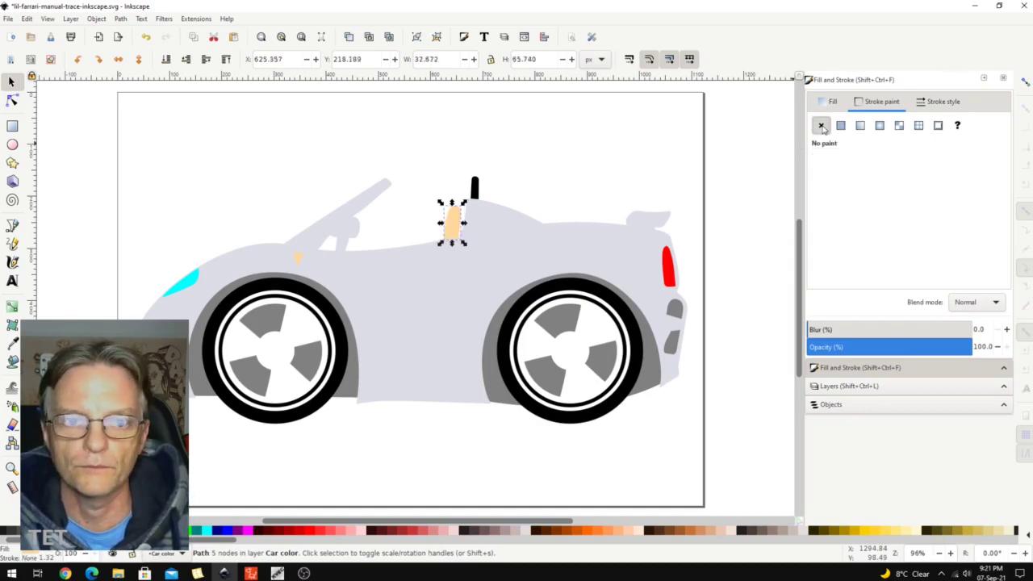
# Make the Car outline layer visible again and deselect the seat shape
pyautogui.click(833, 387)
pyautogui.click(816, 99)
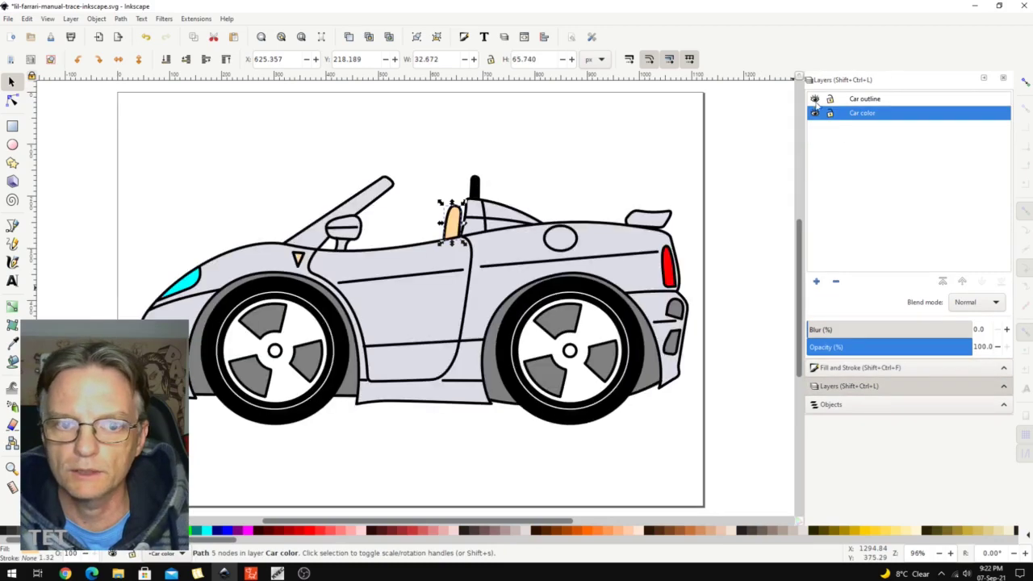
pyautogui.click(756, 212)
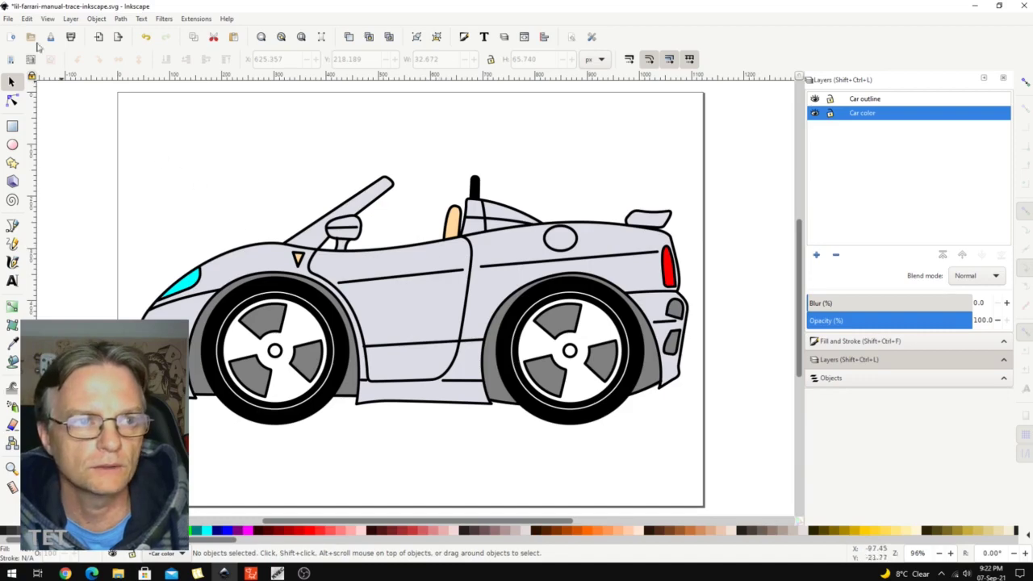
# Save a copy of the drawing as Windows Metafile lil-farrari-manual-trace-inkscape.wmf with the default output options, replacing the existing file
pyautogui.click(10, 21)
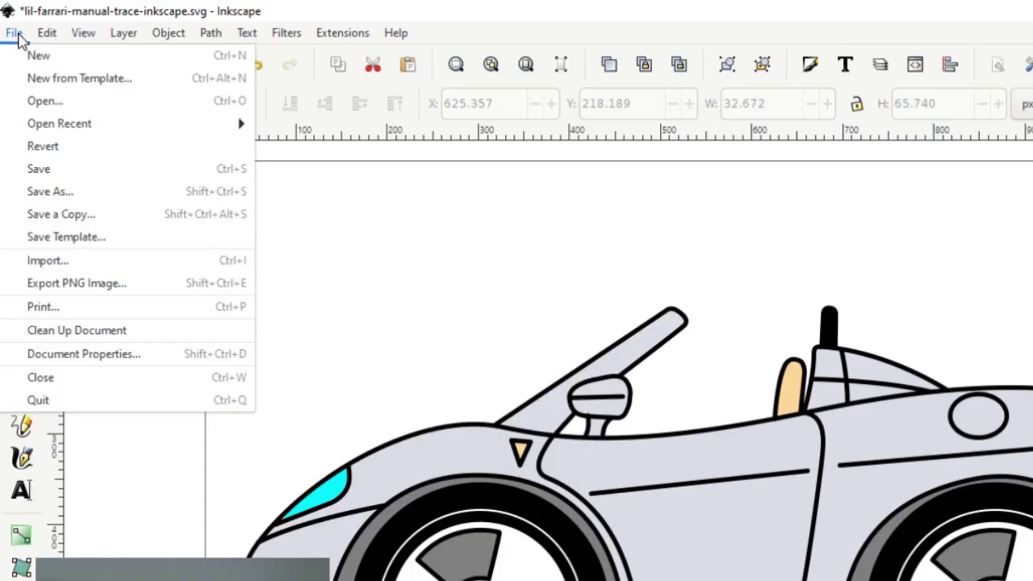
pyautogui.click(73, 221)
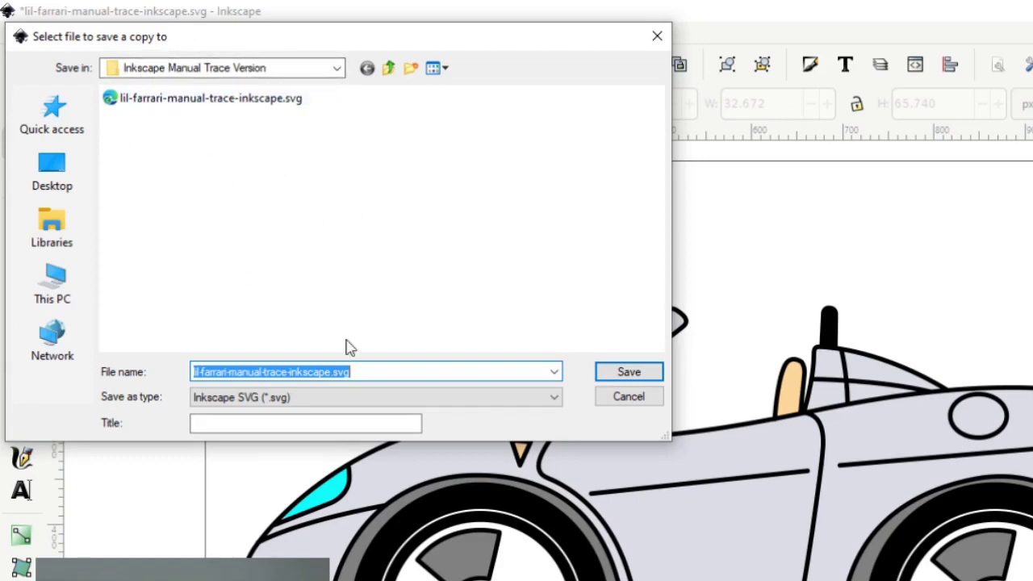
pyautogui.click(272, 404)
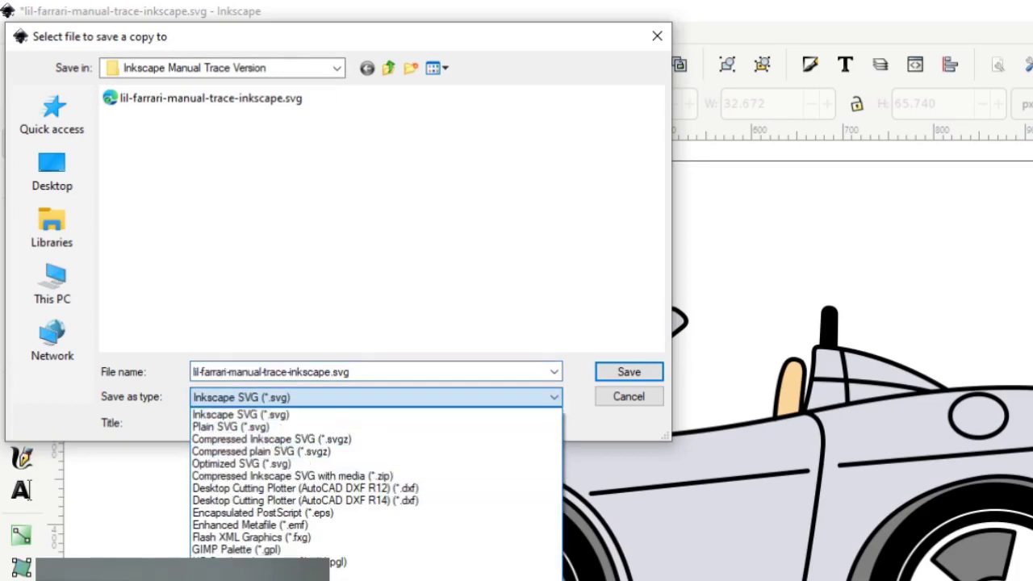
pyautogui.click(270, 577)
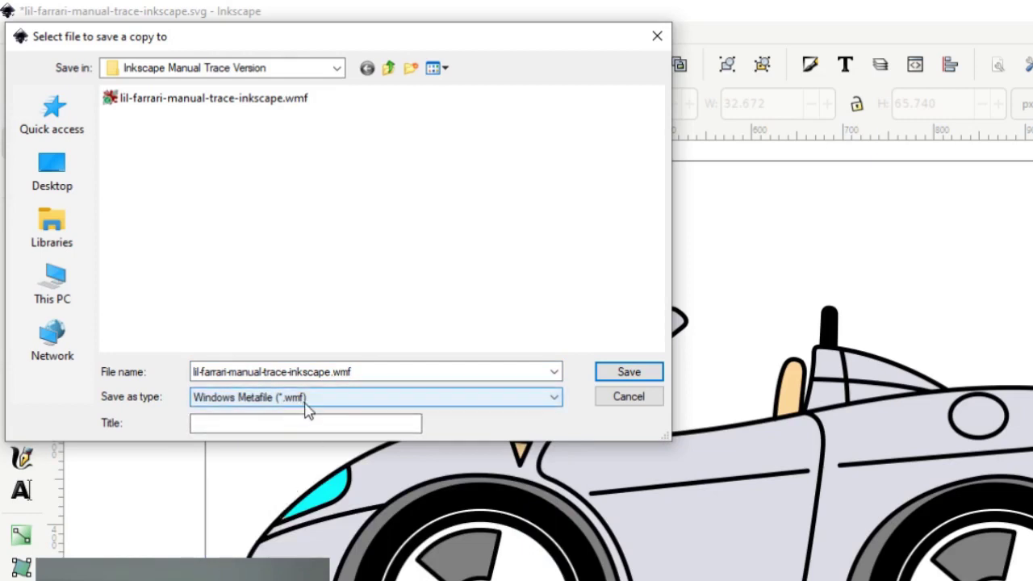
pyautogui.click(233, 100)
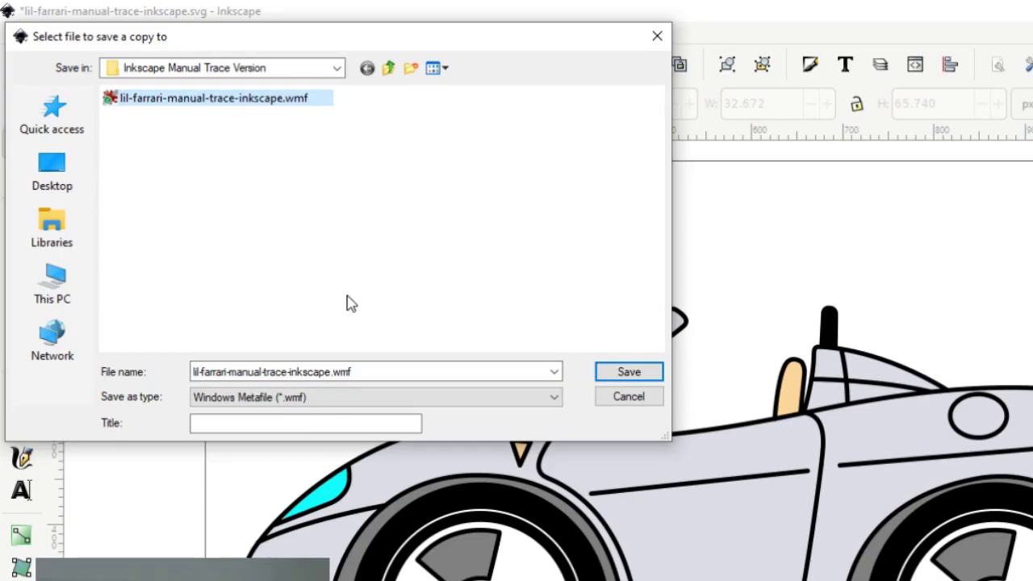
pyautogui.click(628, 377)
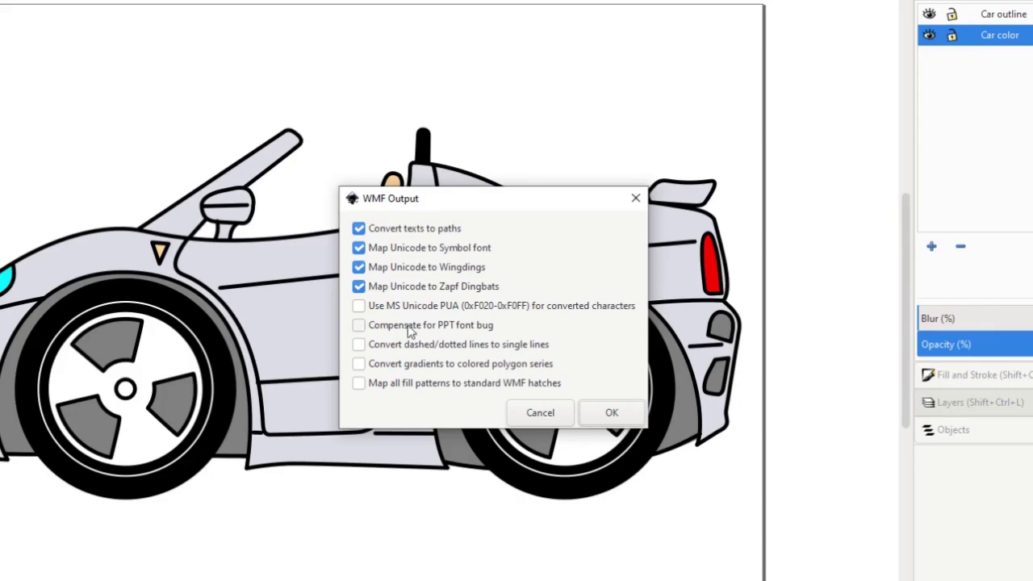
pyautogui.click(622, 412)
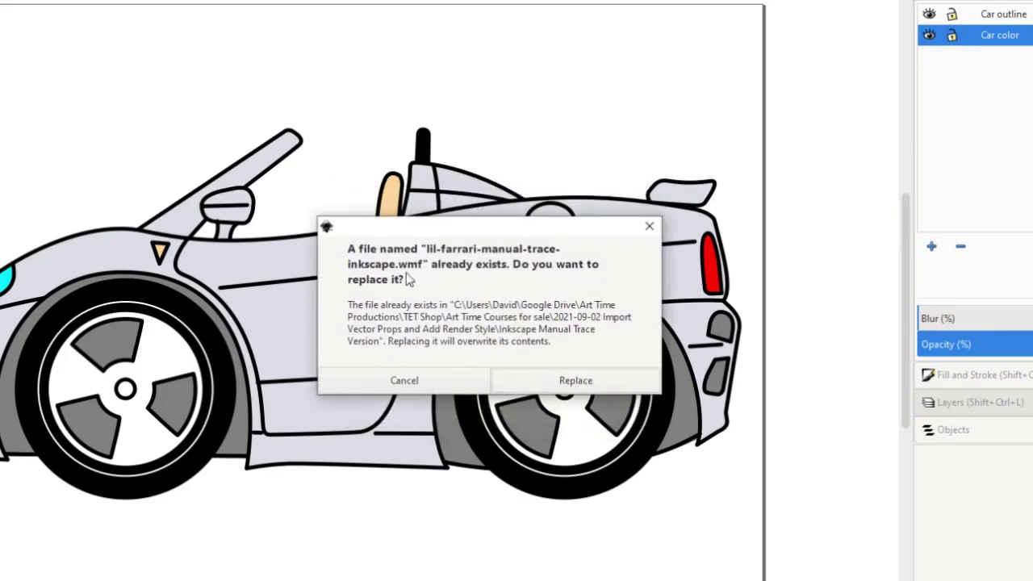
pyautogui.click(573, 380)
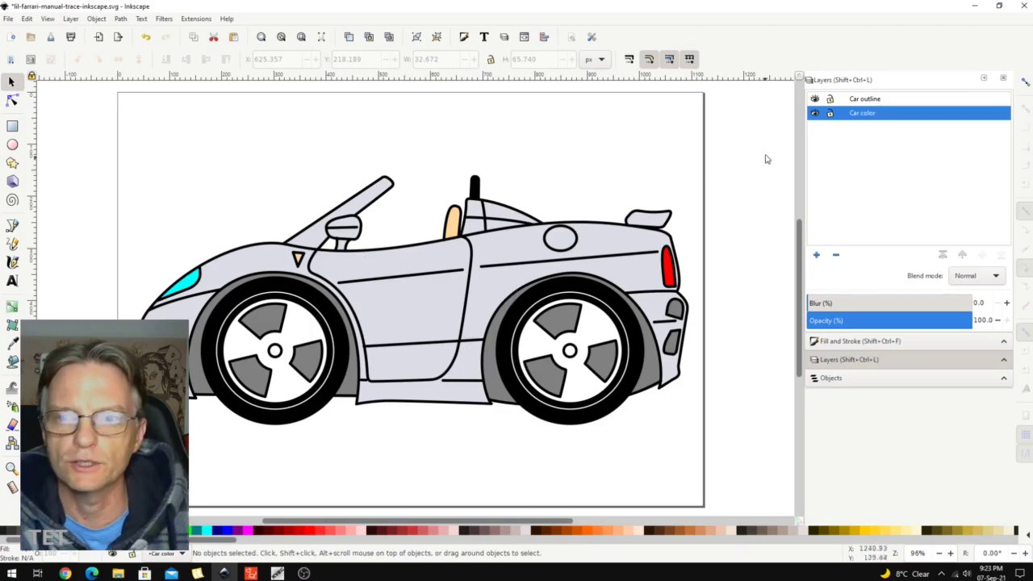
# Minimize Inkscape, switch to kvec.de in Chrome and open the English site's Download Section
pyautogui.click(975, 6)
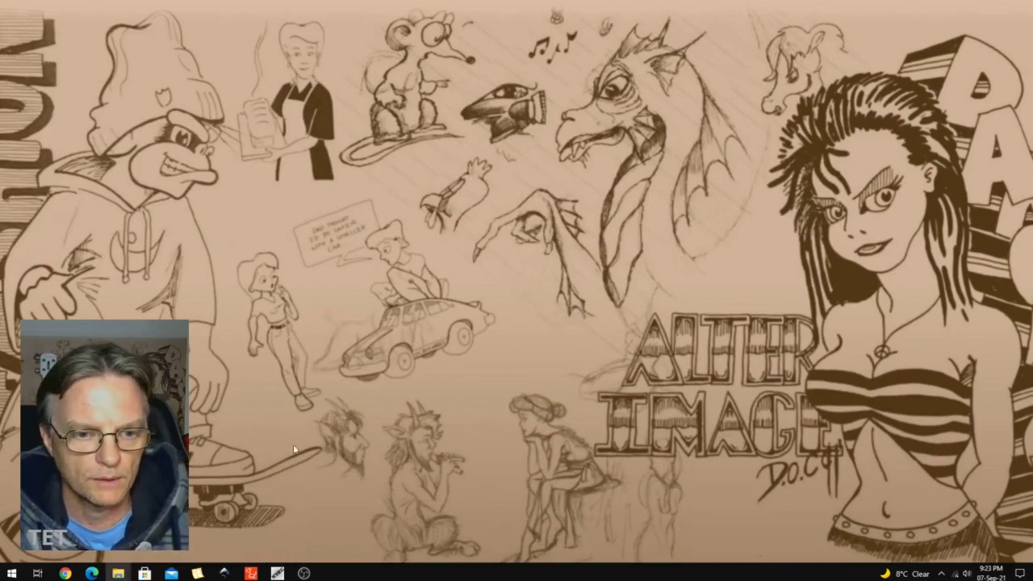
pyautogui.click(65, 573)
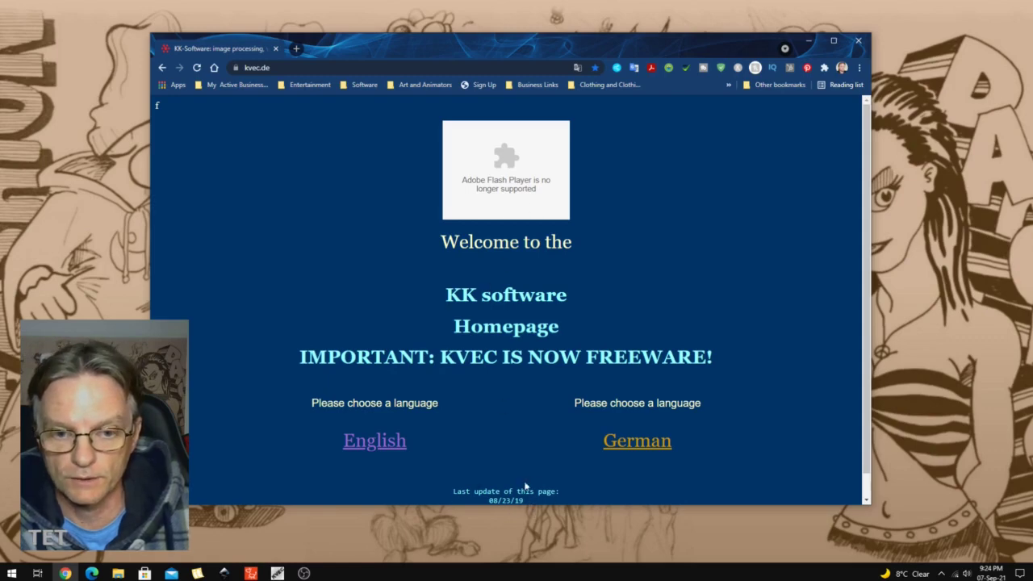
pyautogui.scroll(-1, 520, 486)
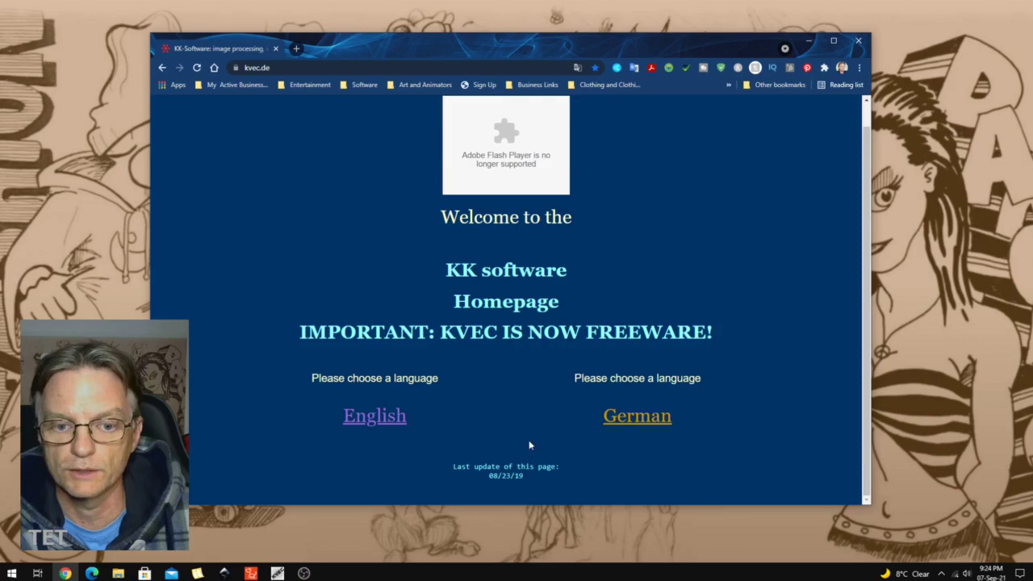
pyautogui.scroll(1, 530, 444)
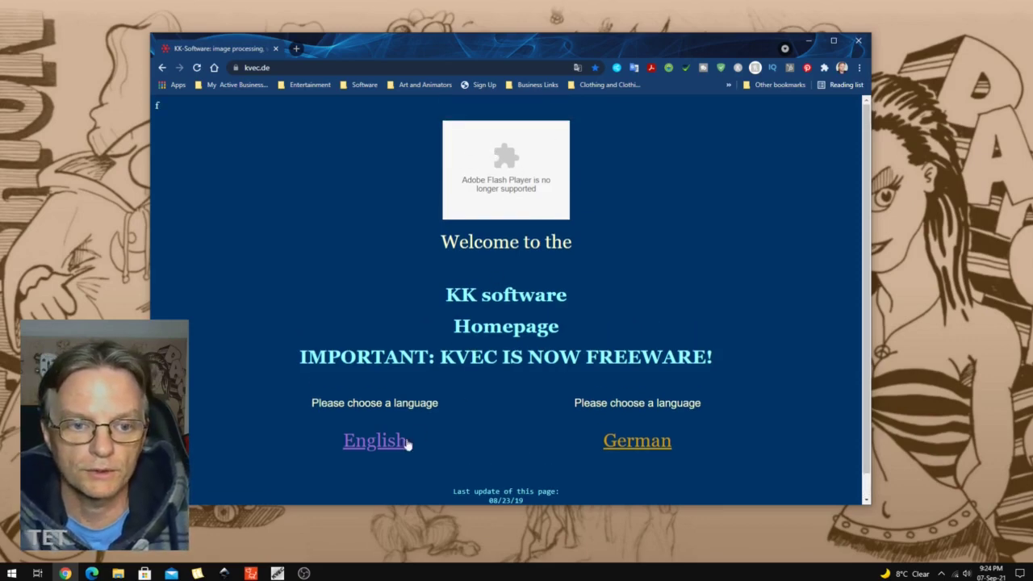
pyautogui.click(373, 443)
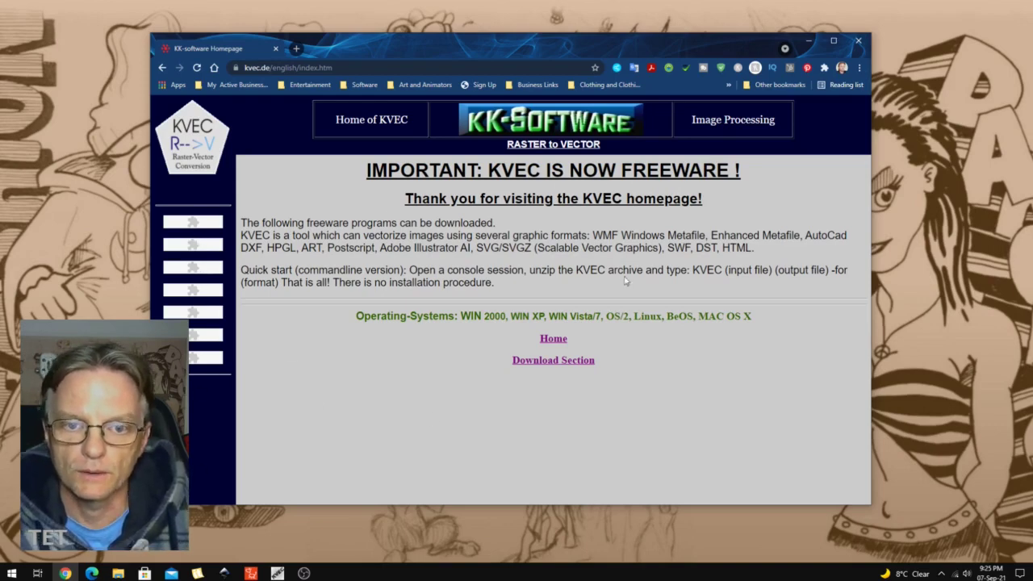
pyautogui.click(566, 364)
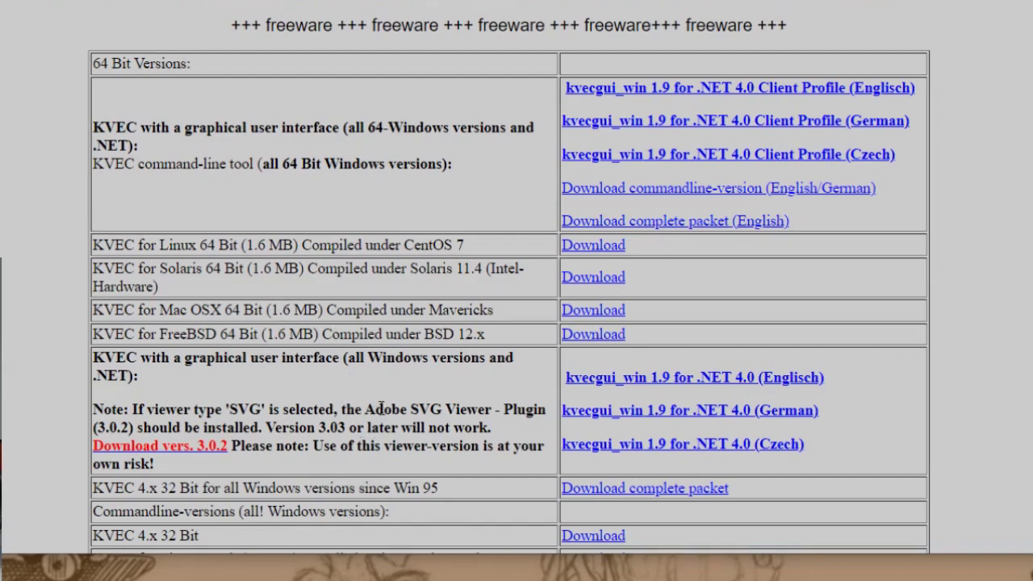
# Look through the KVEC download list for the available platform versions and minimize the browser
pyautogui.scroll(-1, 381, 409)
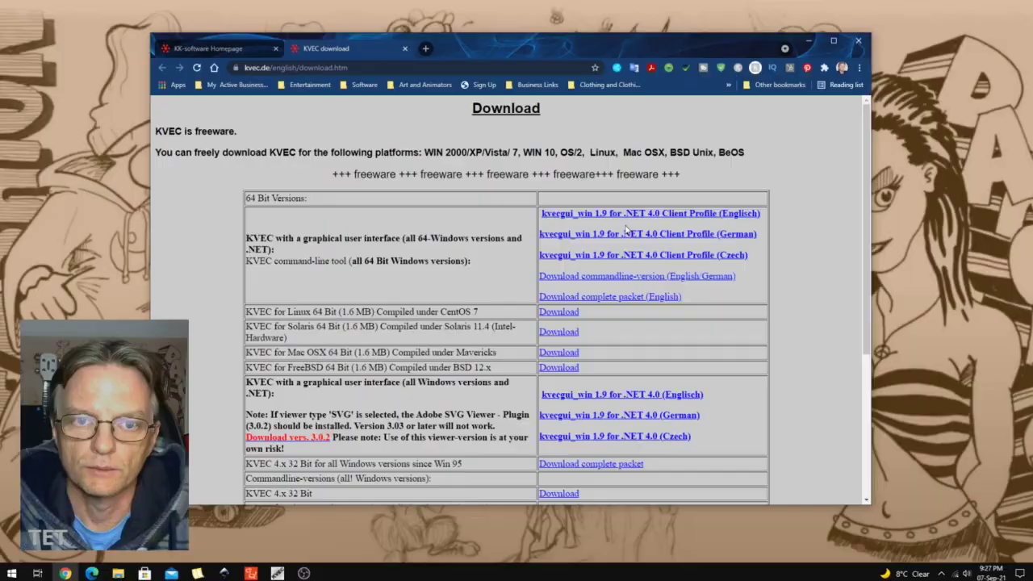
pyautogui.scroll(-5, 628, 232)
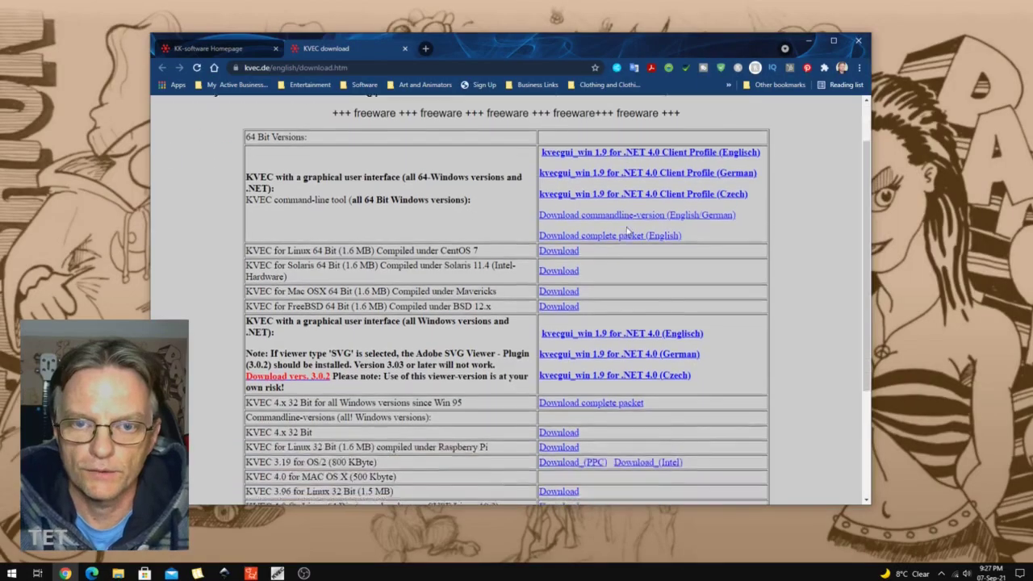
pyautogui.scroll(2, 627, 231)
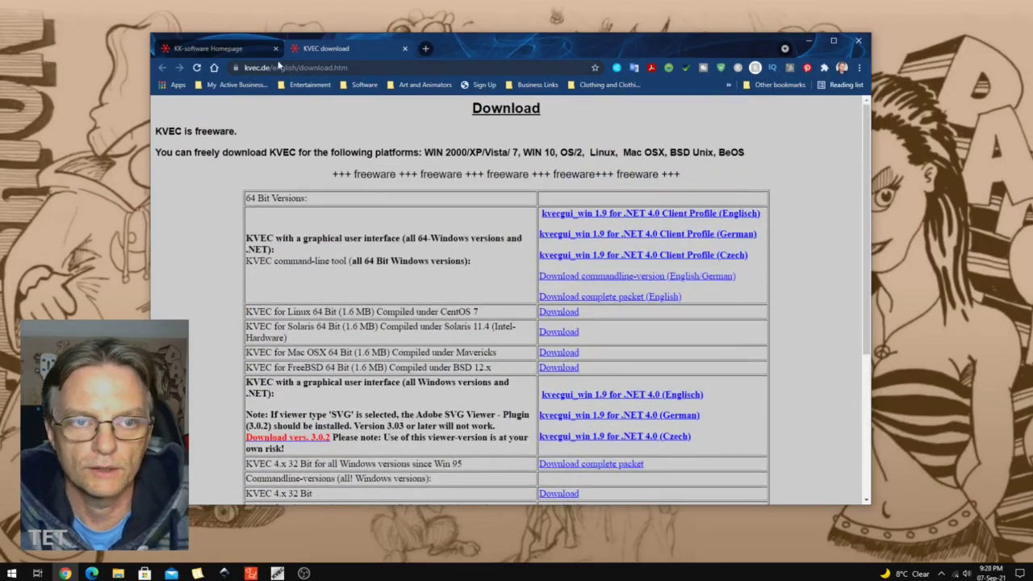
pyautogui.click(809, 42)
# Switch to the Kvec downloads folder in File Explorer and open its kveccmd_win64 subfolder
pyautogui.moveTo(106, 571)
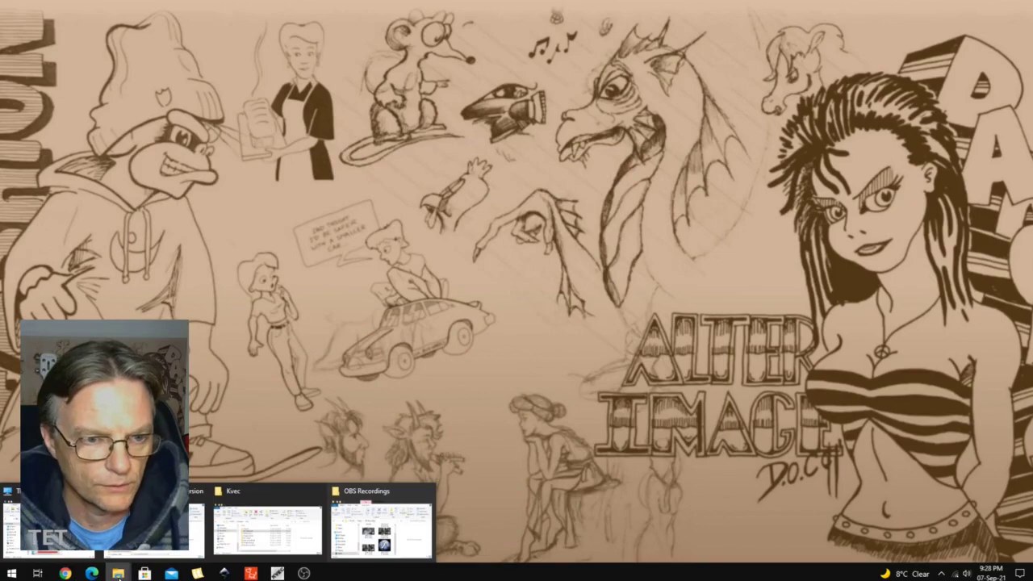
pyautogui.click(217, 496)
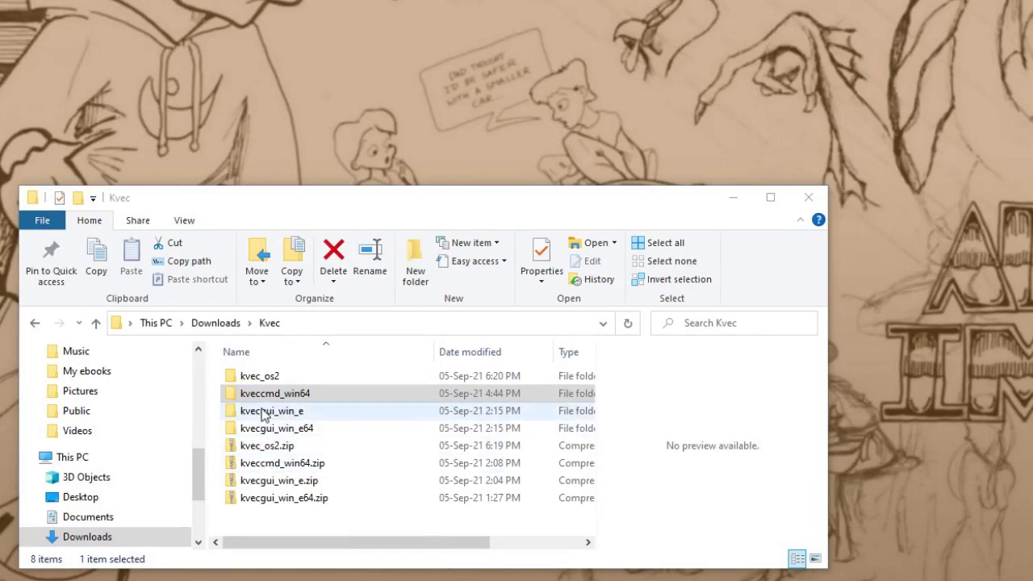
pyautogui.click(333, 400)
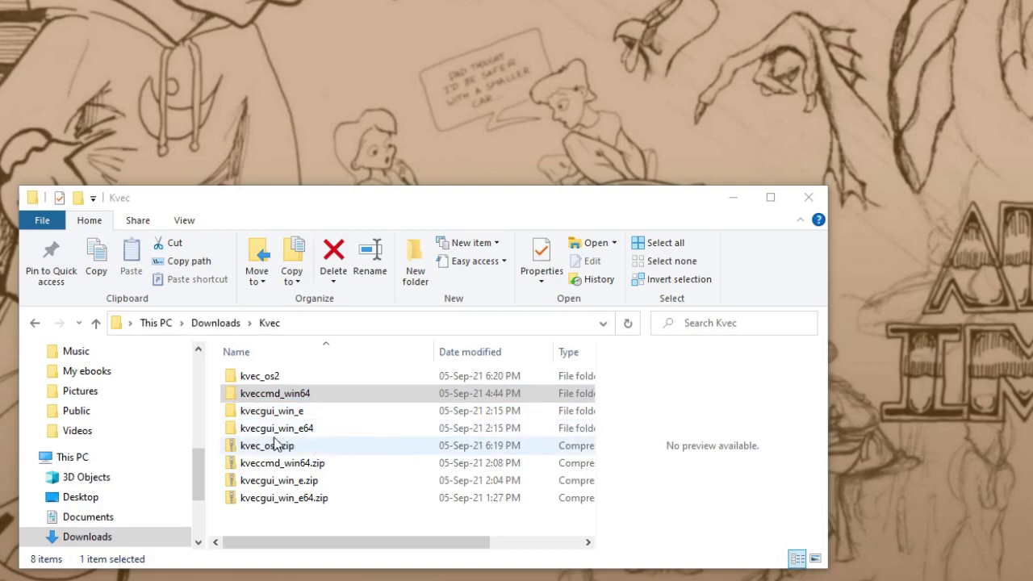
pyautogui.click(247, 399)
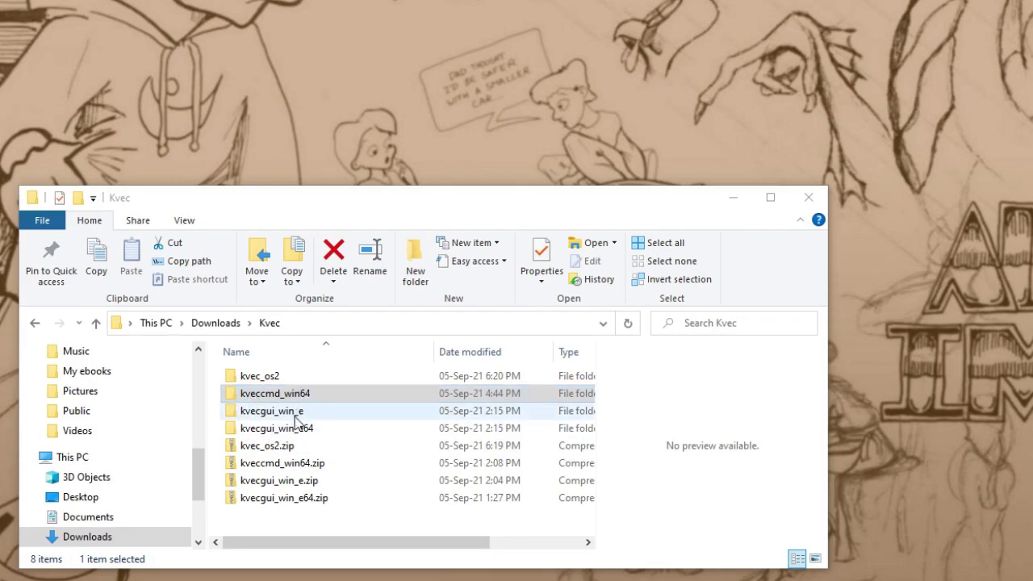
pyautogui.click(295, 399)
pyautogui.click(252, 400)
pyautogui.doubleClick(263, 399)
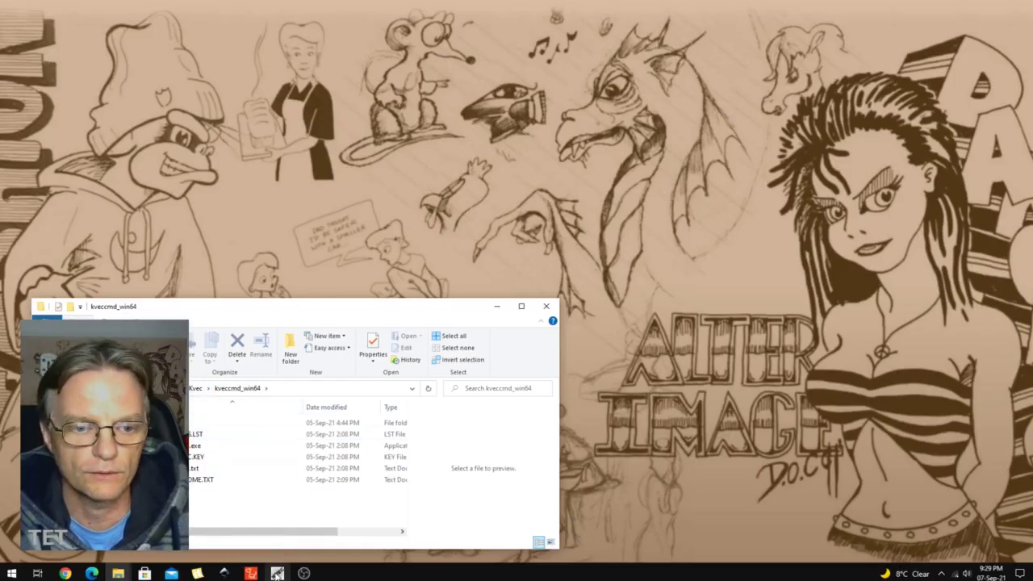
# Bring up the kvecgui_win_e64 folder in SWF Editors and locate its setup.exe installer
pyautogui.moveTo(277, 573)
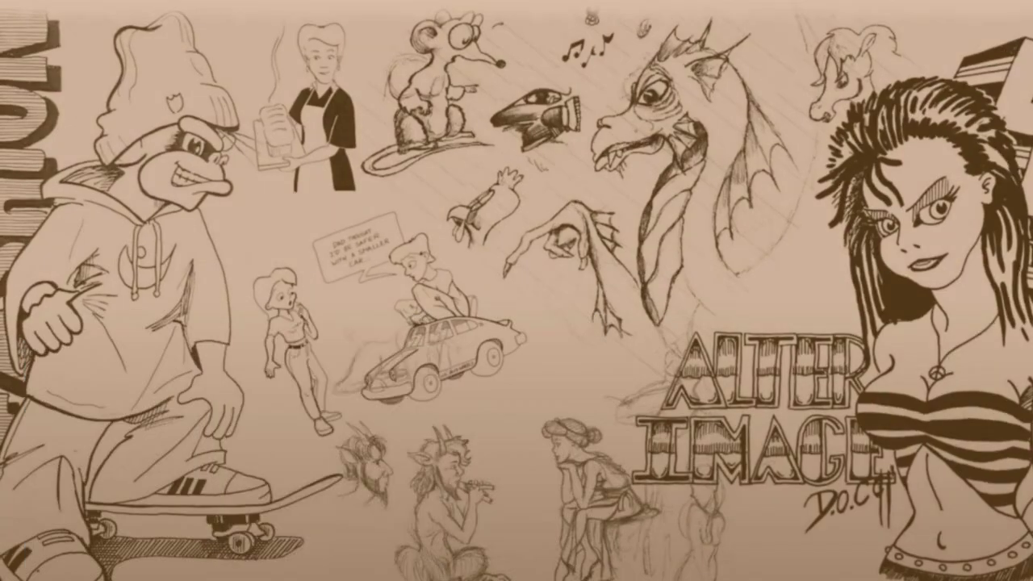
pyautogui.moveTo(456, 577)
pyautogui.click(455, 532)
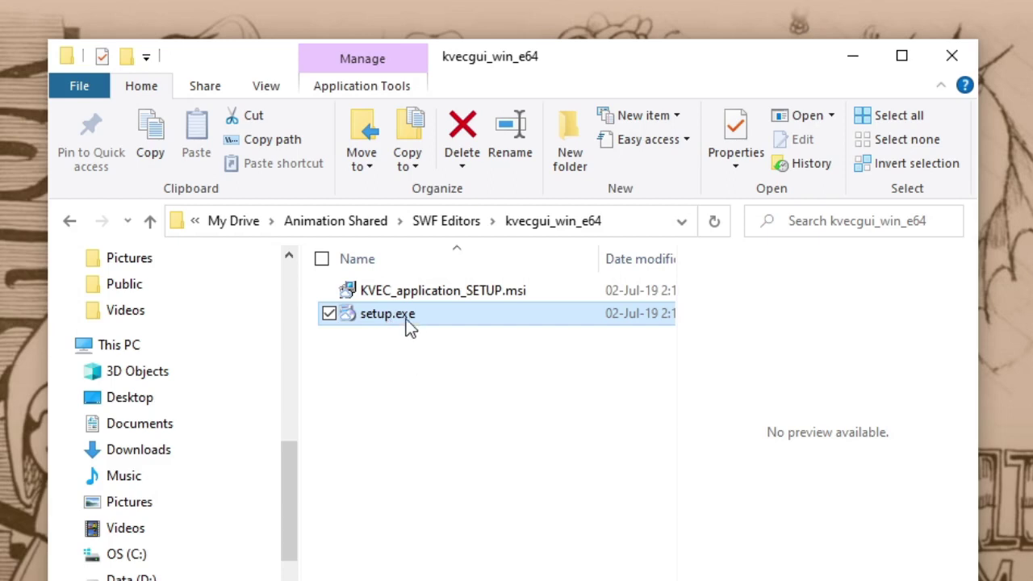
pyautogui.moveTo(403, 319)
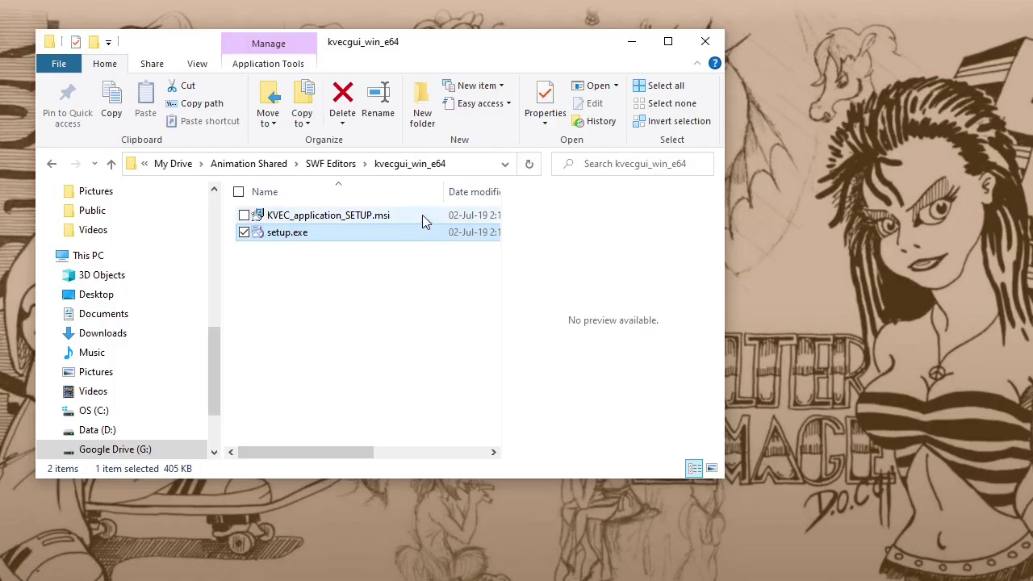
# Minimize the kvecgui_win_e64 folder window and launch the installed KVEC application
pyautogui.click(633, 45)
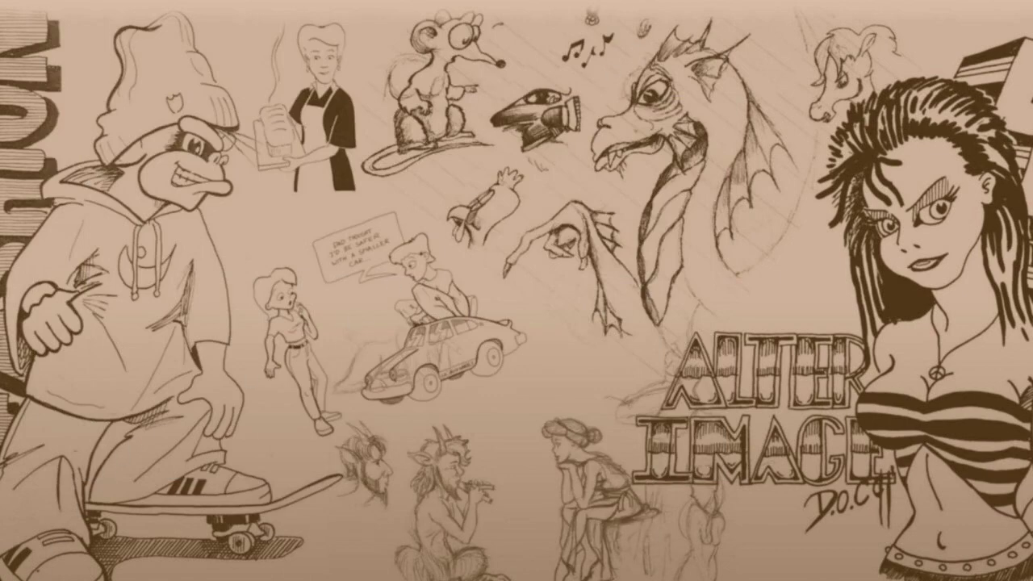
pyautogui.click(12, 575)
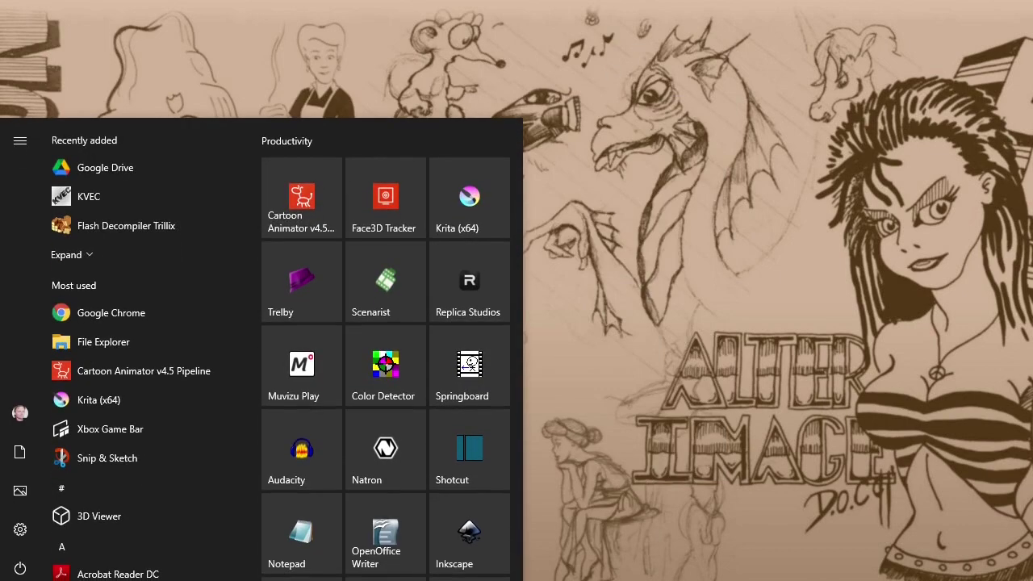
pyautogui.click(98, 198)
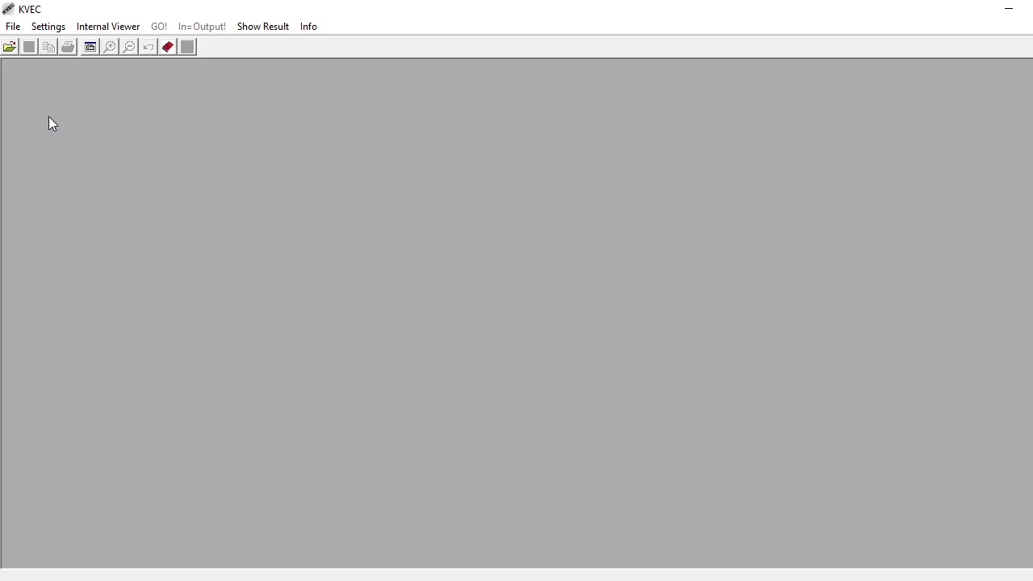
# Open the vector image lil-farrari-manual-trace-inkscape.wmf as the file to convert
pyautogui.click(14, 27)
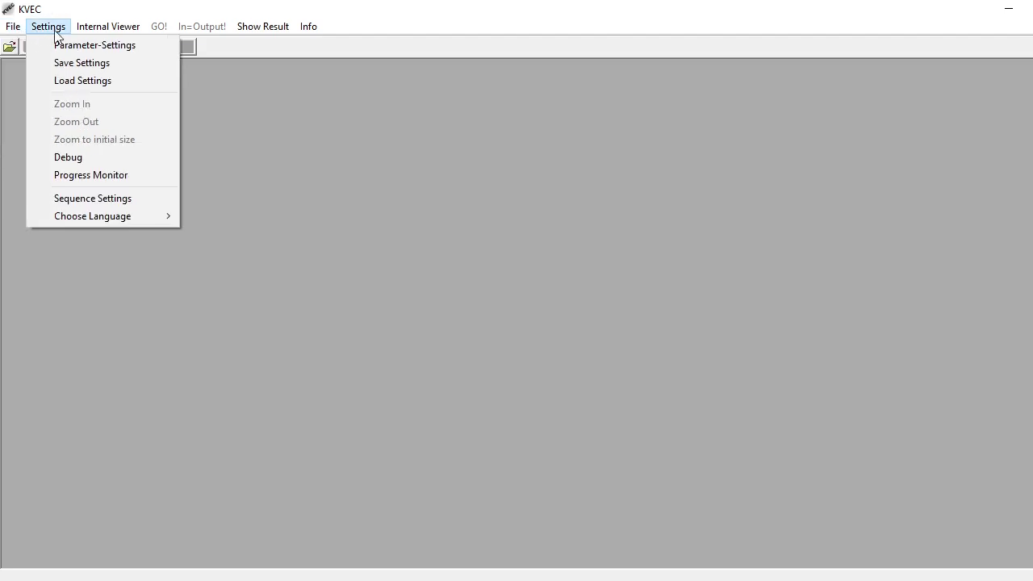
pyautogui.moveTo(13, 30)
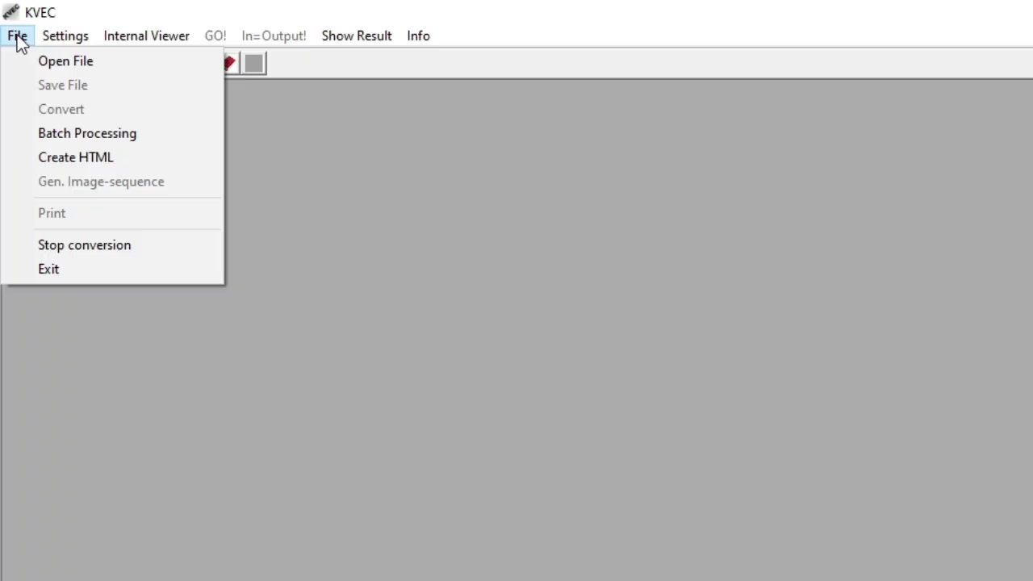
pyautogui.click(66, 64)
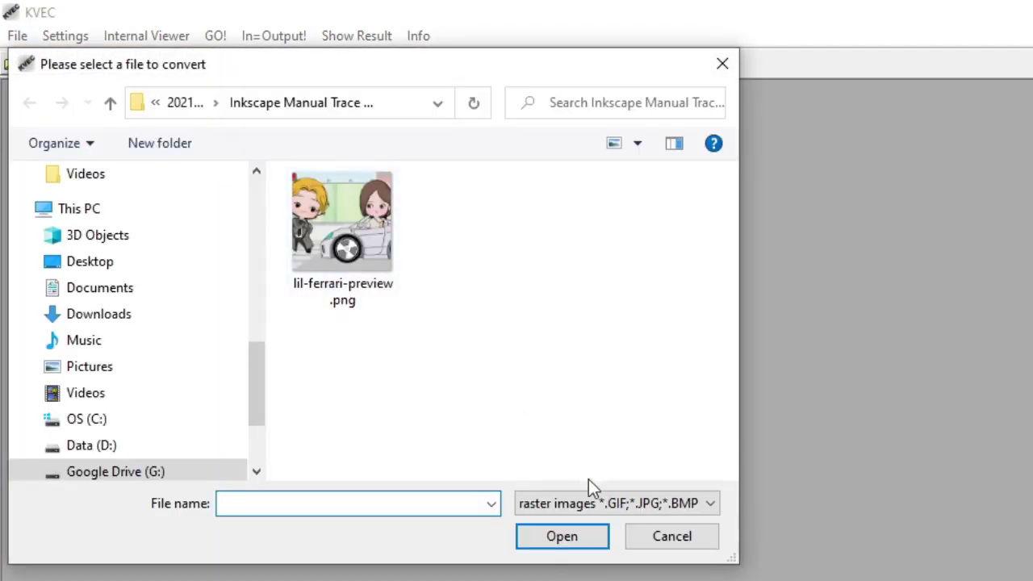
pyautogui.click(615, 510)
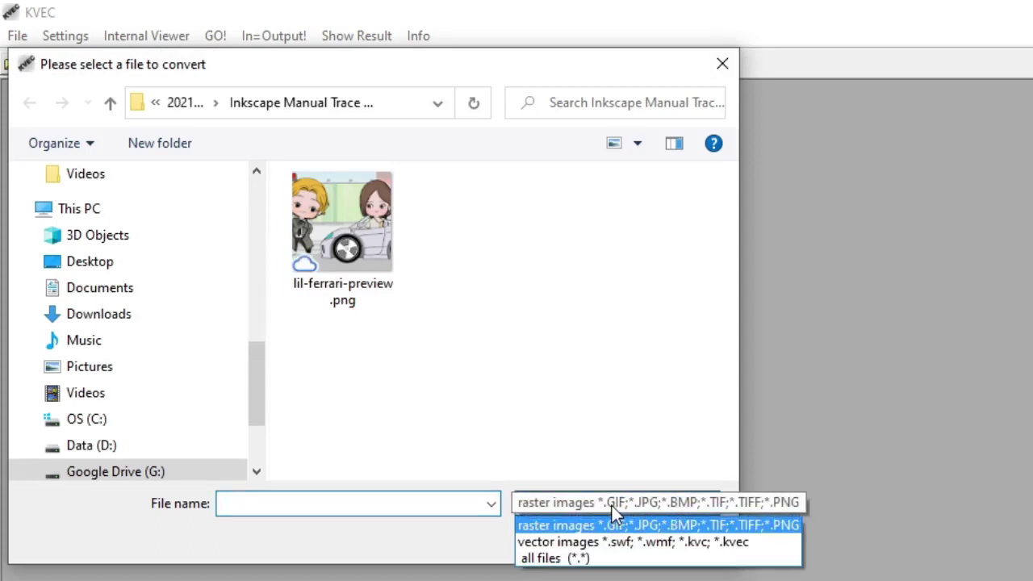
pyautogui.click(592, 545)
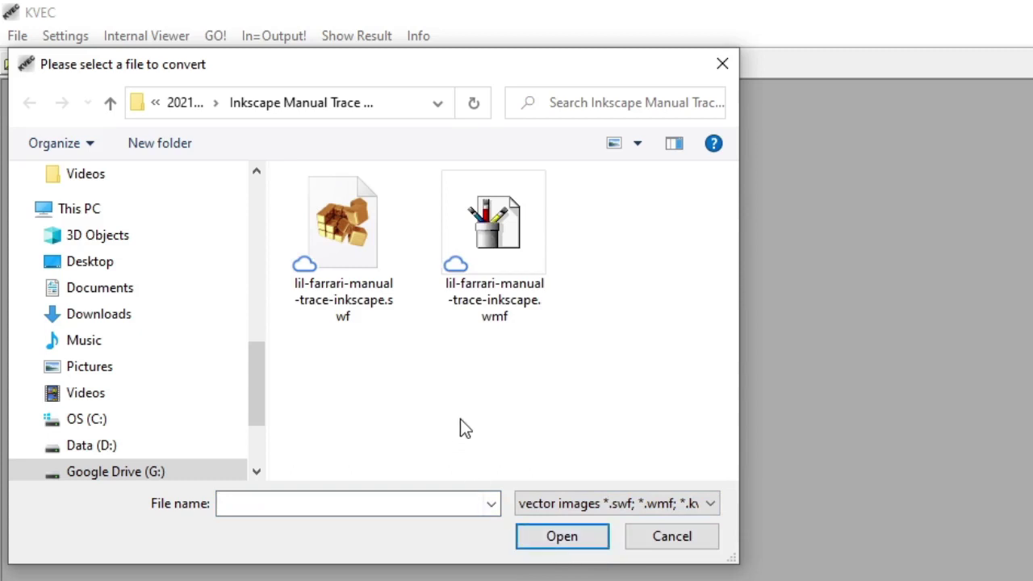
pyautogui.click(500, 256)
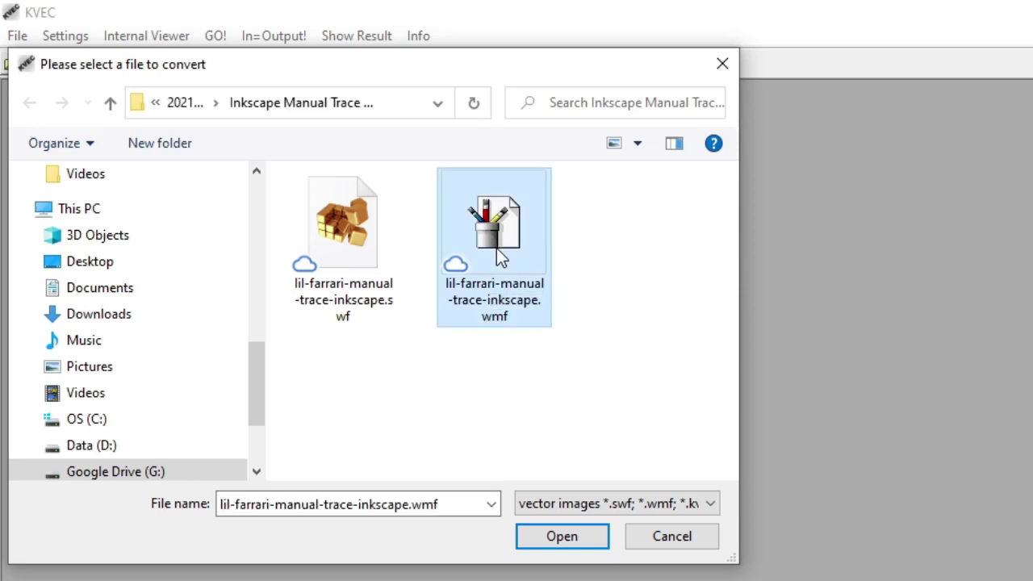
pyautogui.click(546, 540)
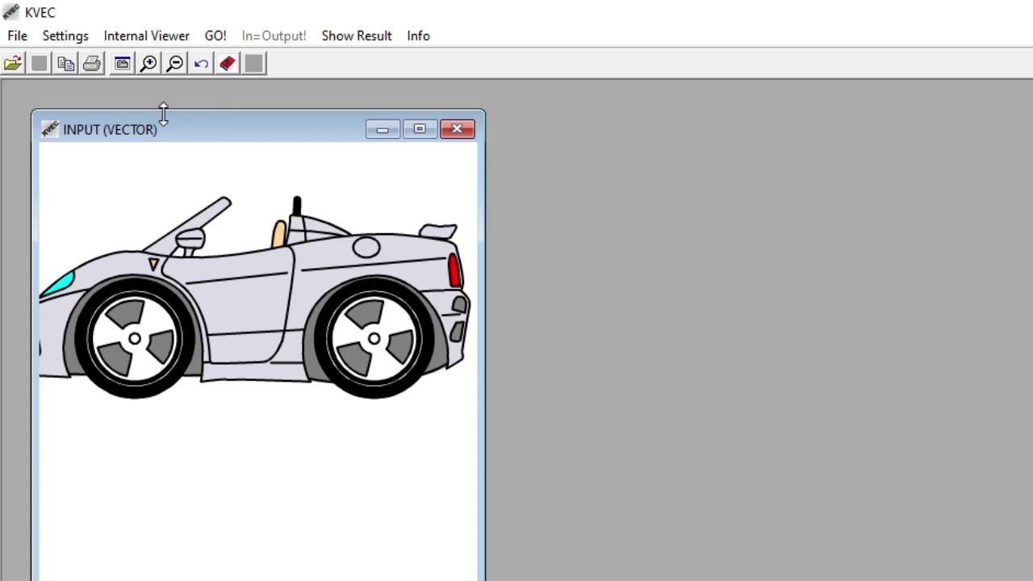
# Convert the loaded car drawing and move the vector output window aside so the input drawing is uncovered
pyautogui.click(22, 38)
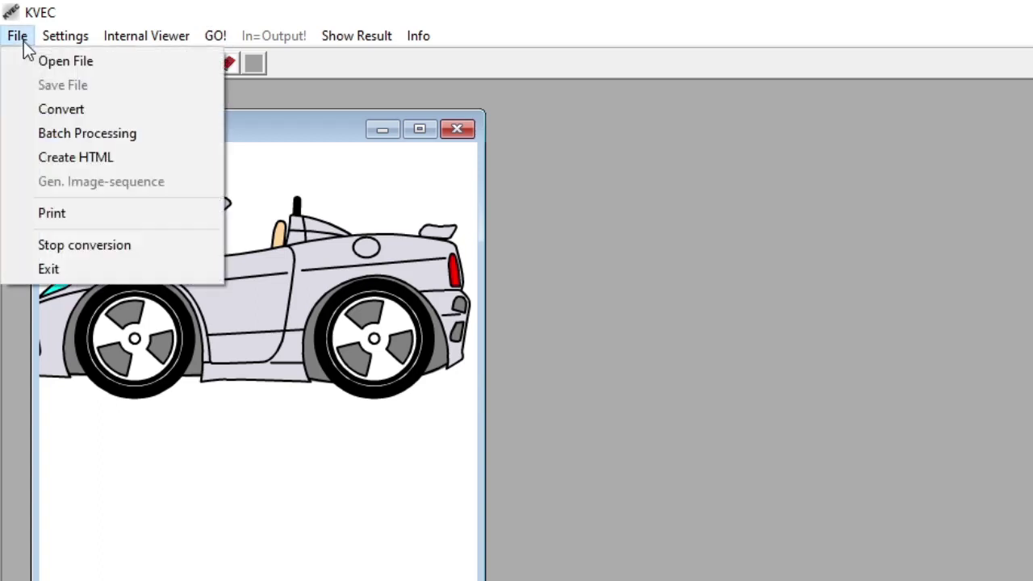
pyautogui.click(34, 111)
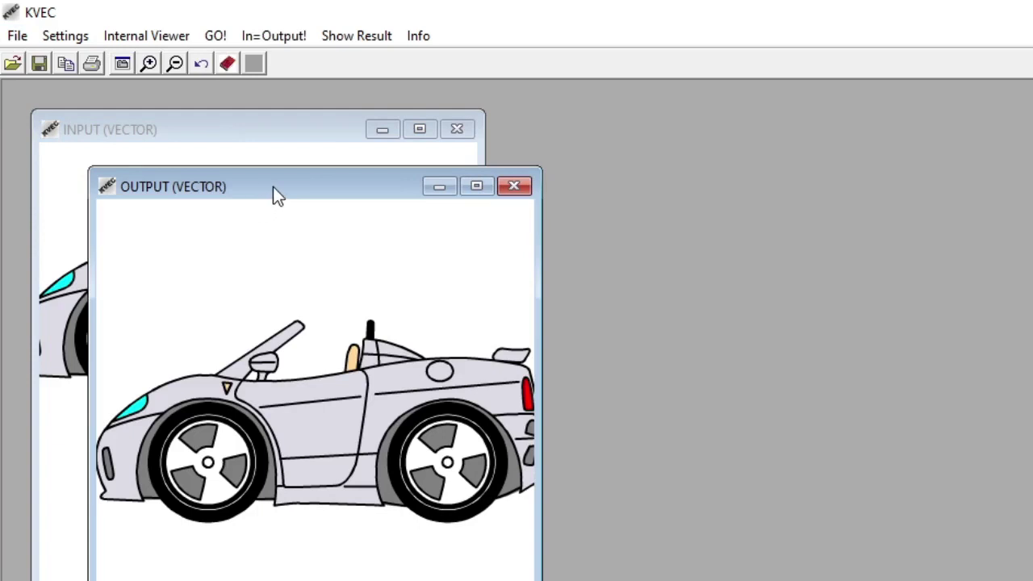
pyautogui.moveTo(290, 173); pyautogui.dragTo(565, 196)
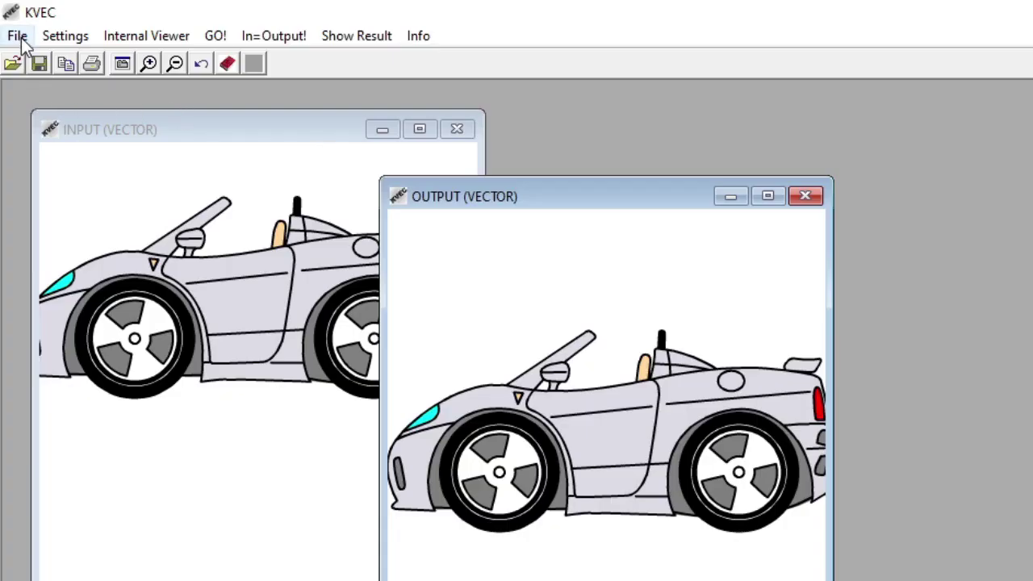
# Save the converted output as lil-farrari-manual-trace-inkscape.swf, replacing the existing file, and minimize KVEC
pyautogui.click(22, 42)
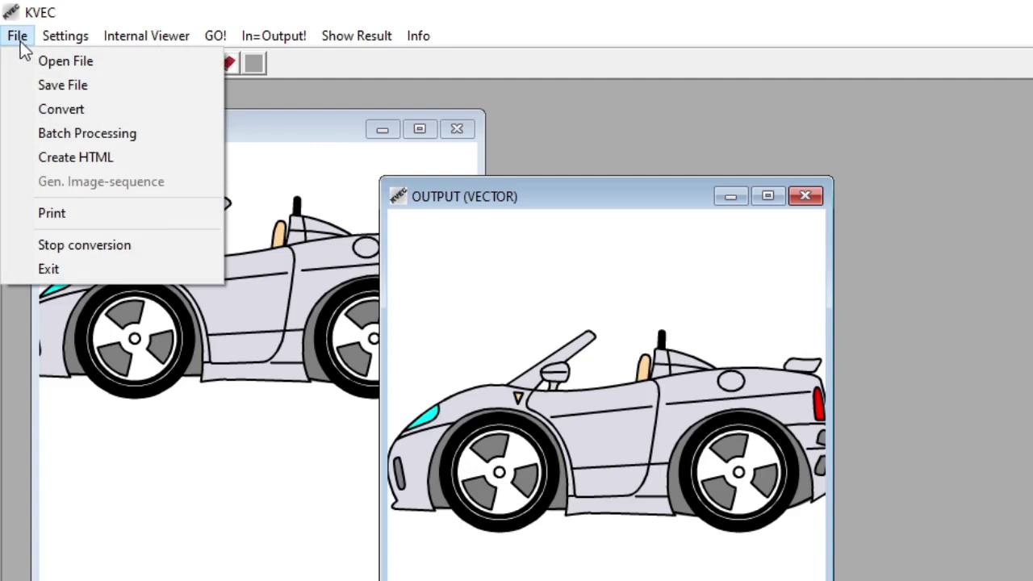
pyautogui.click(37, 84)
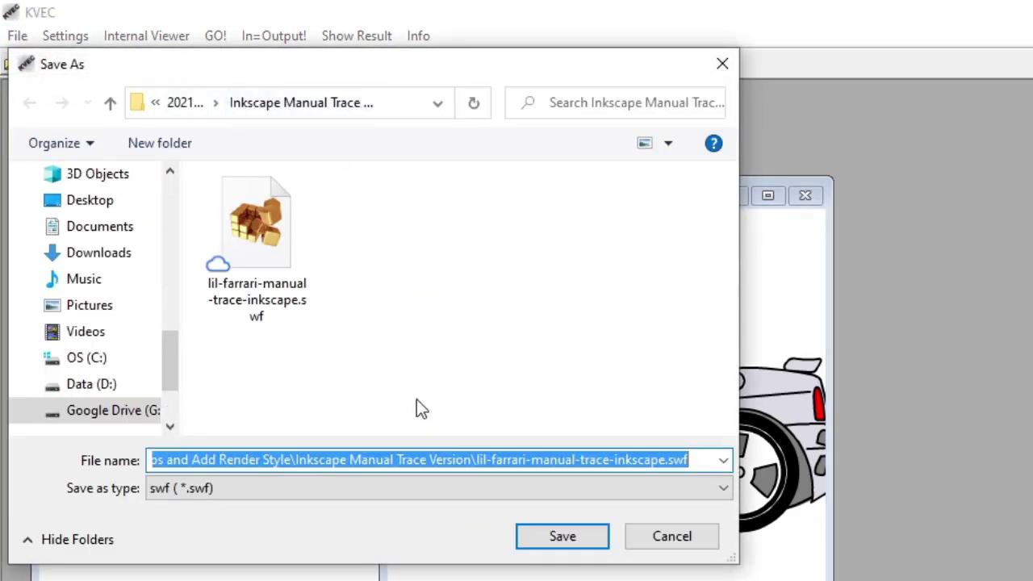
pyautogui.click(277, 250)
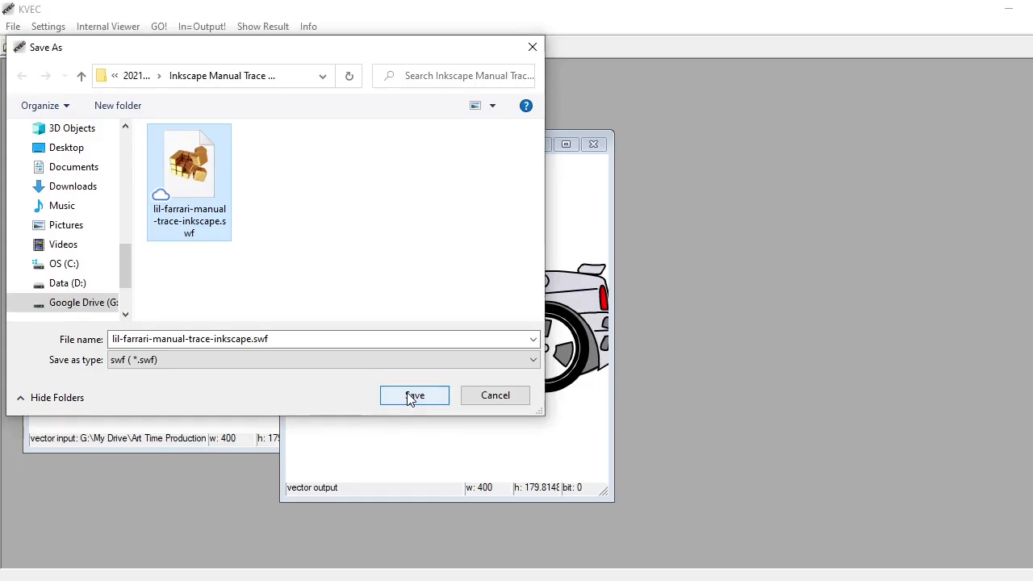
pyautogui.click(557, 538)
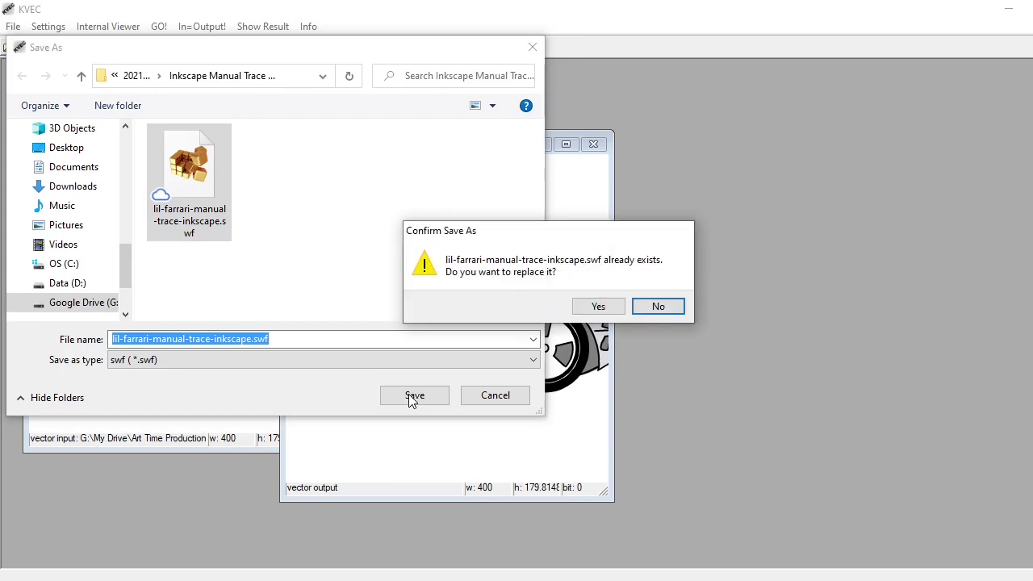
pyautogui.click(611, 310)
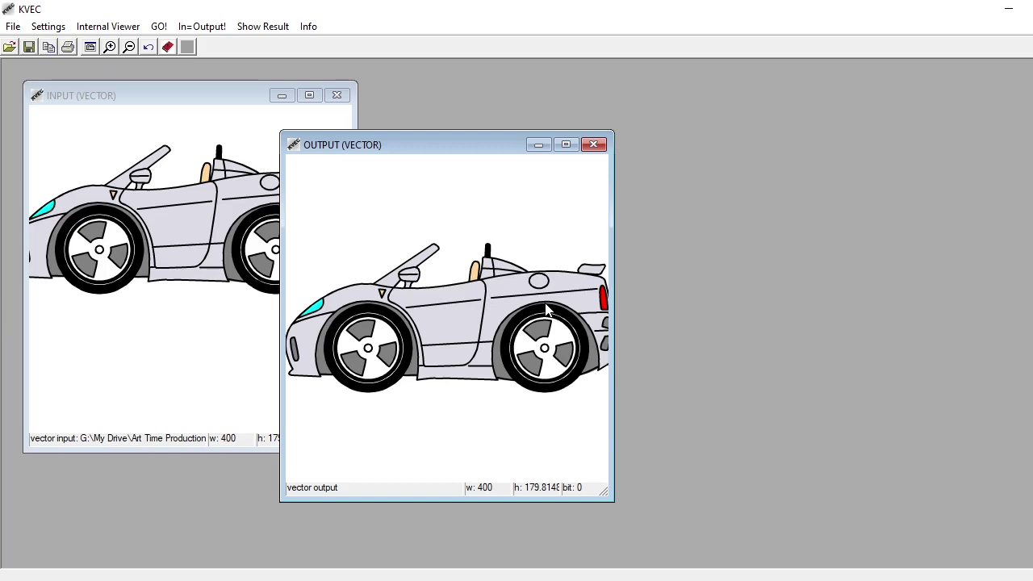
pyautogui.click(1013, 21)
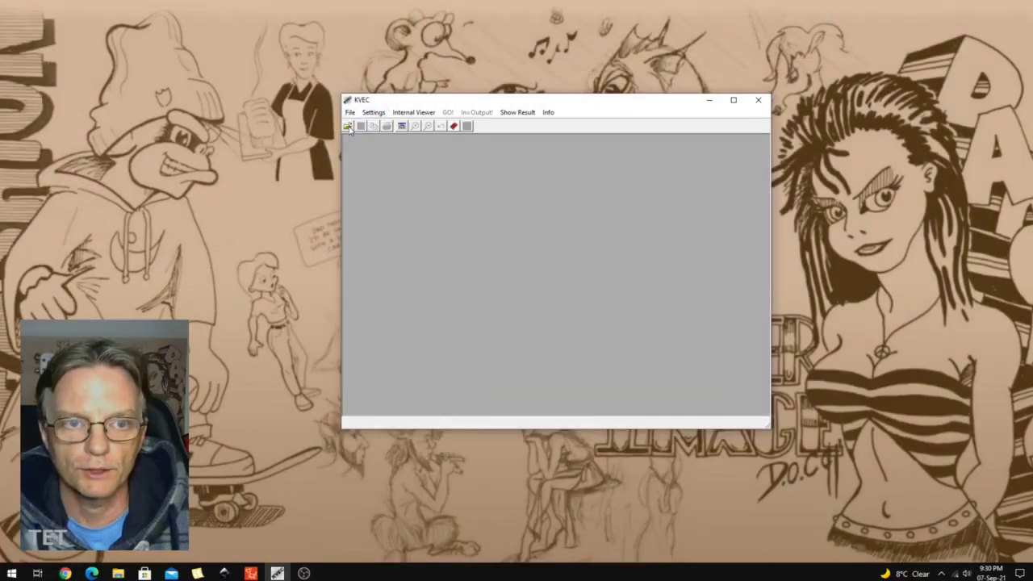
# Try to open lil-farrari-manual-trace-inkscape.wmf in the KVEC graphical version and quit the program
pyautogui.click(348, 127)
pyautogui.click(816, 383)
pyautogui.click(807, 396)
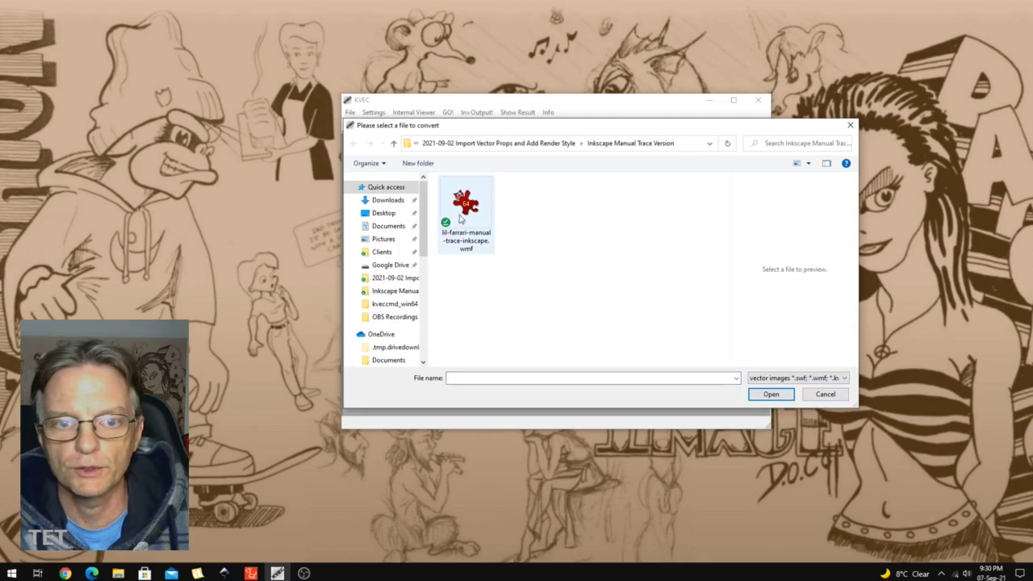
pyautogui.click(461, 219)
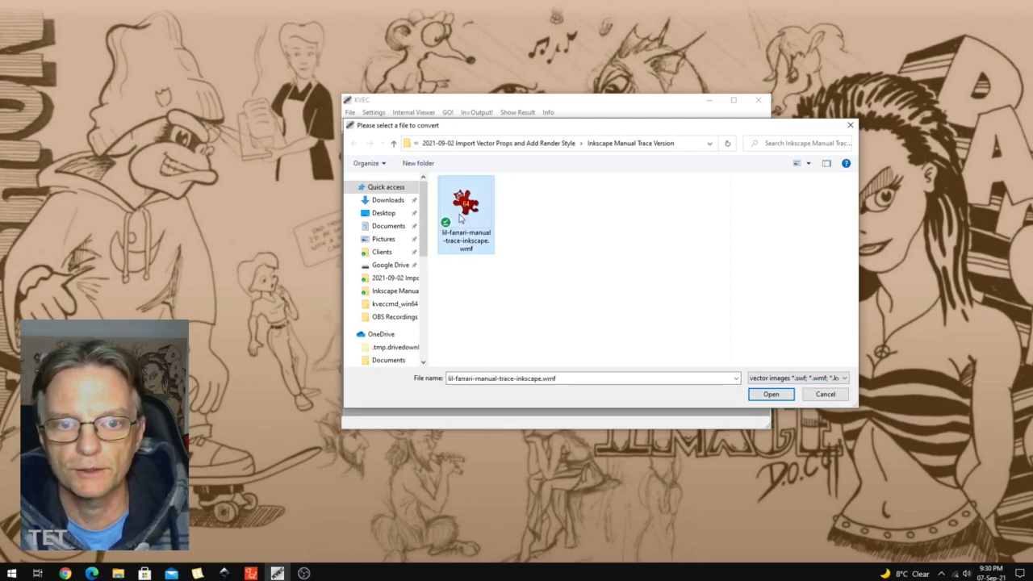
pyautogui.click(771, 395)
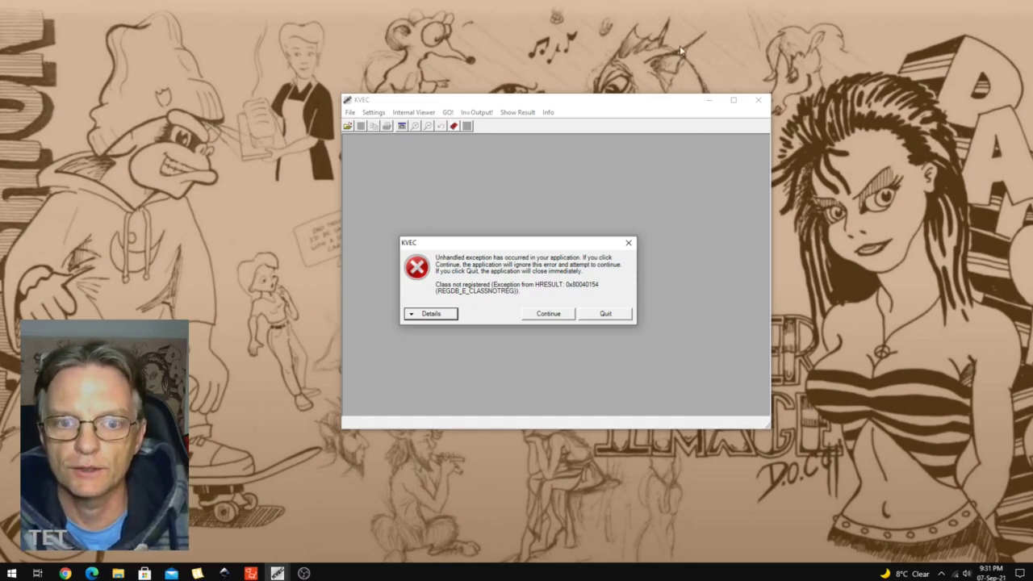
pyautogui.click(607, 318)
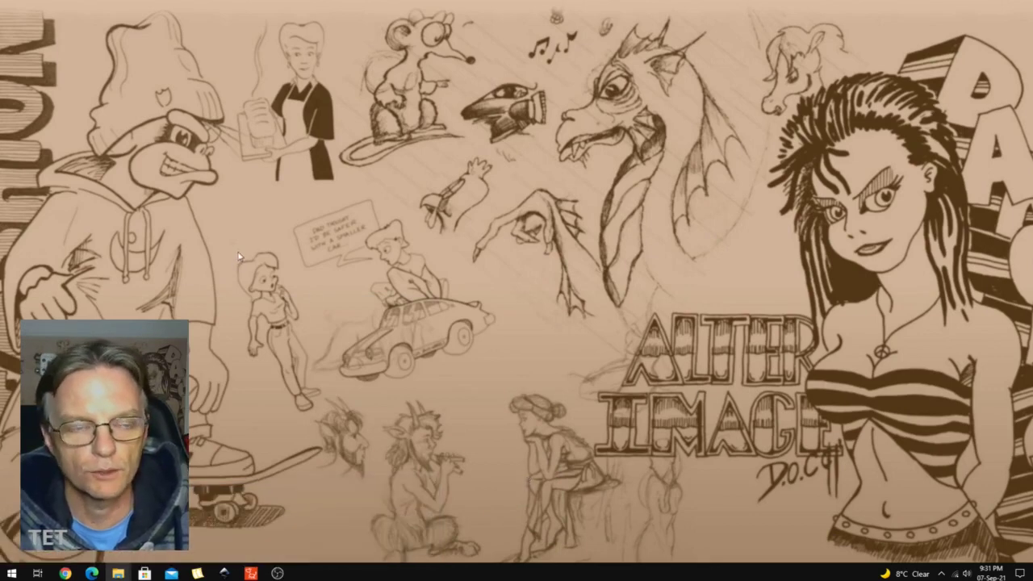
# Find Command Prompt among the installed Windows System apps and launch it
pyautogui.press('super+e')
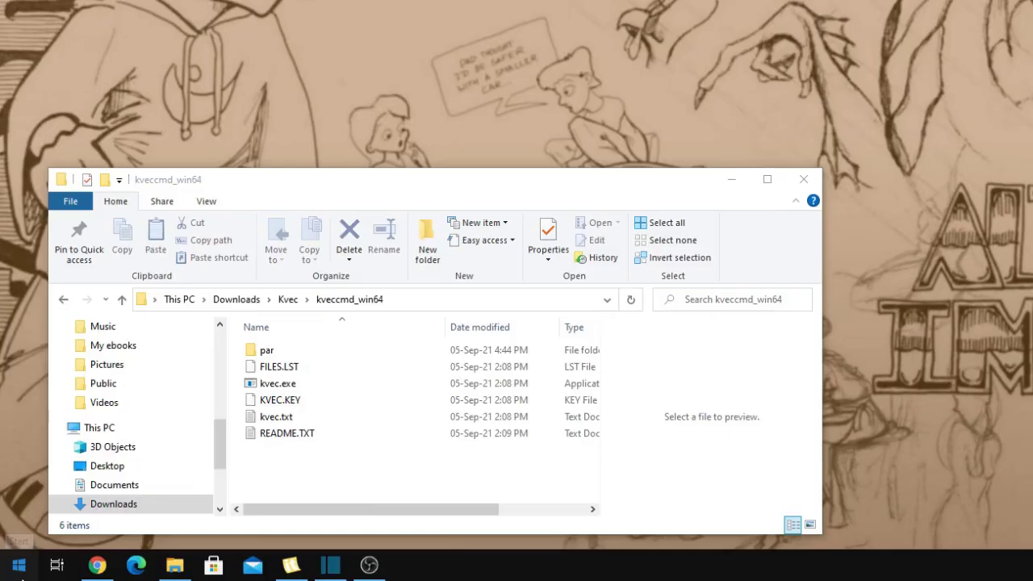
pyautogui.press('super')
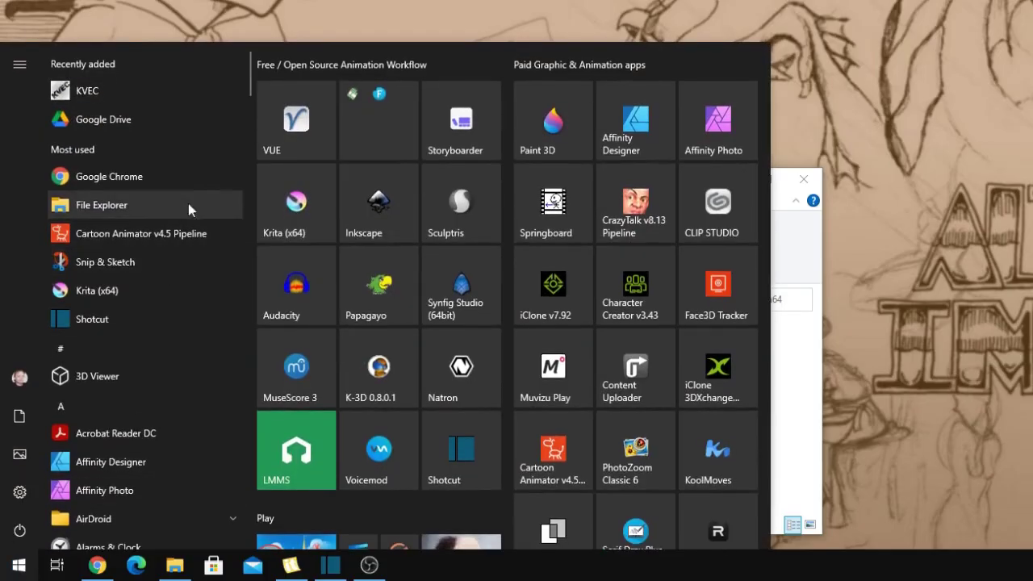
pyautogui.click(247, 110)
pyautogui.click(247, 138)
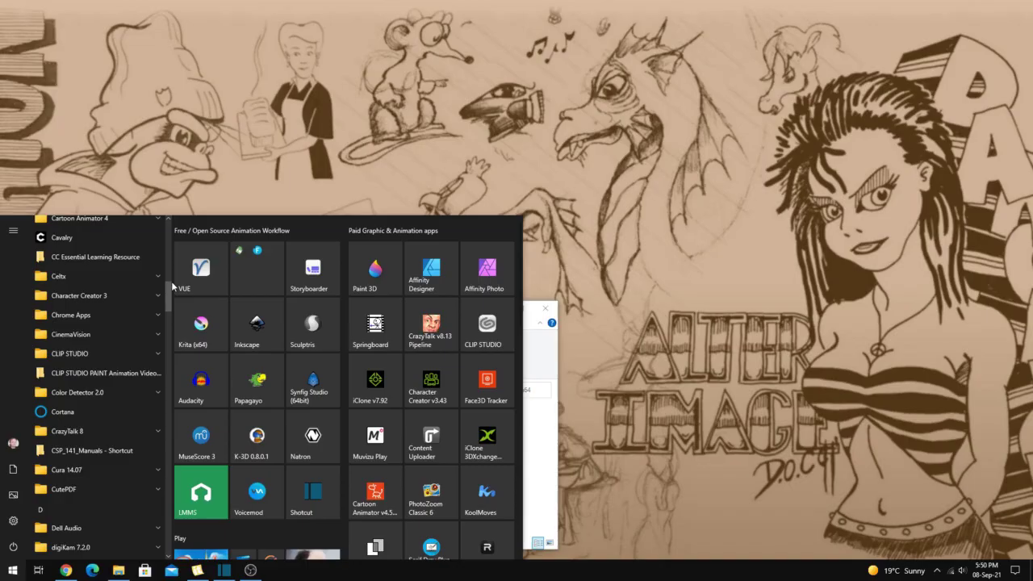
pyautogui.moveTo(172, 284); pyautogui.dragTo(184, 532)
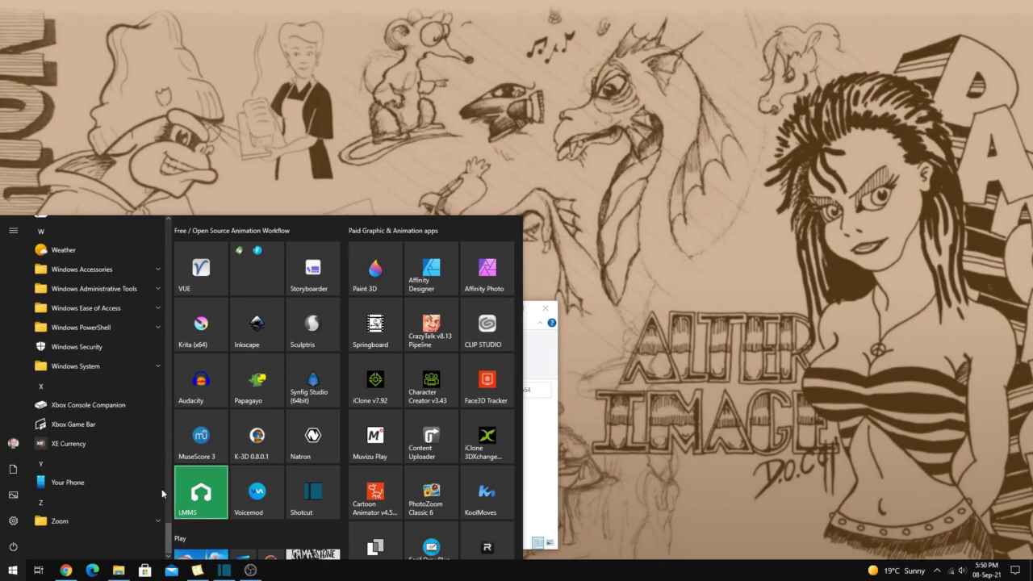
pyautogui.click(76, 366)
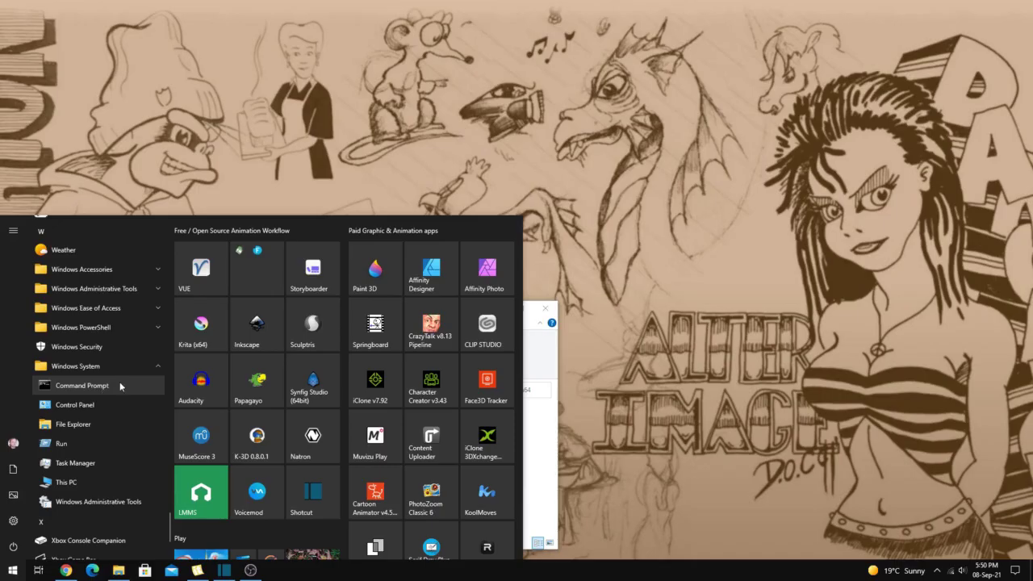
pyautogui.click(120, 384)
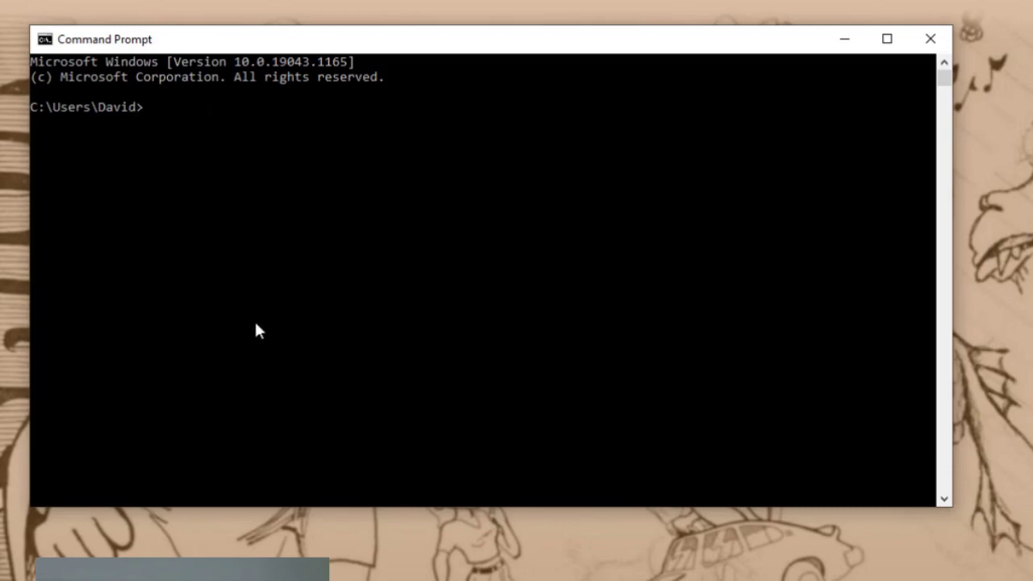
# Bring up the kveccmd_win64 folder and a This PC window alongside Command Prompt, and open the OS (C:) drive
pyautogui.moveTo(118, 573)
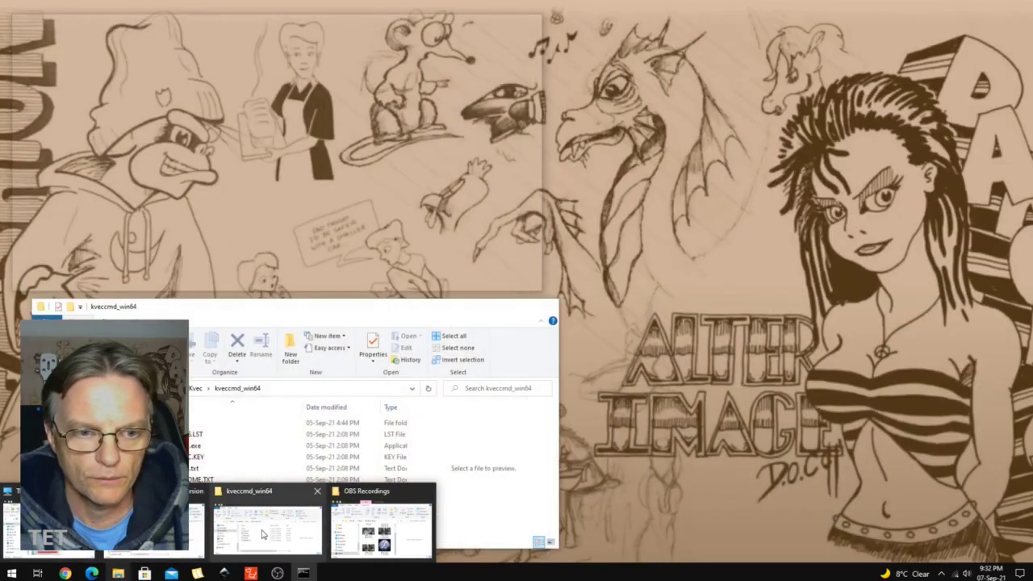
pyautogui.click(262, 534)
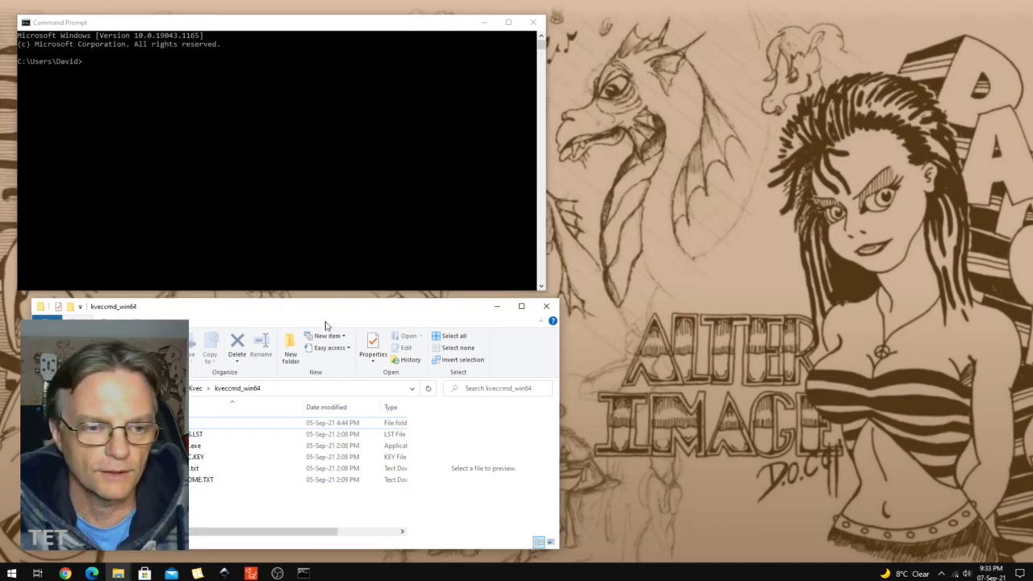
pyautogui.moveTo(133, 569)
pyautogui.moveTo(154, 533)
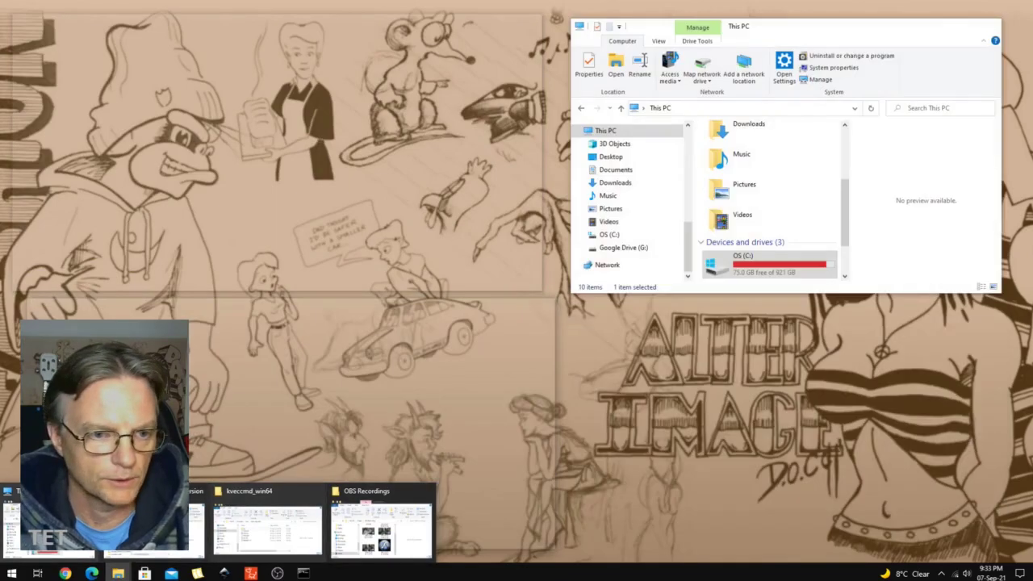
pyautogui.click(50, 528)
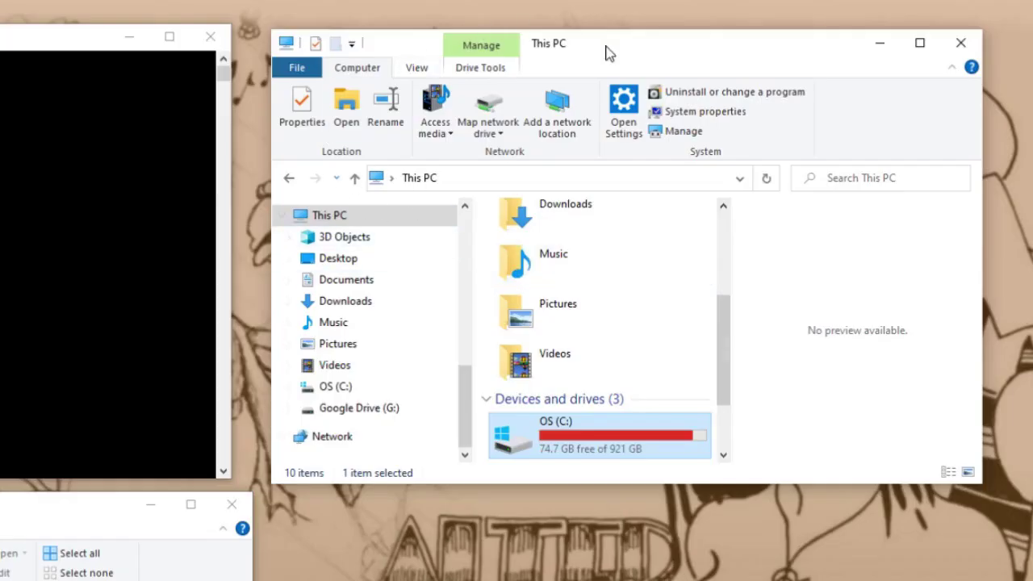
pyautogui.moveTo(610, 52); pyautogui.dragTo(600, 46)
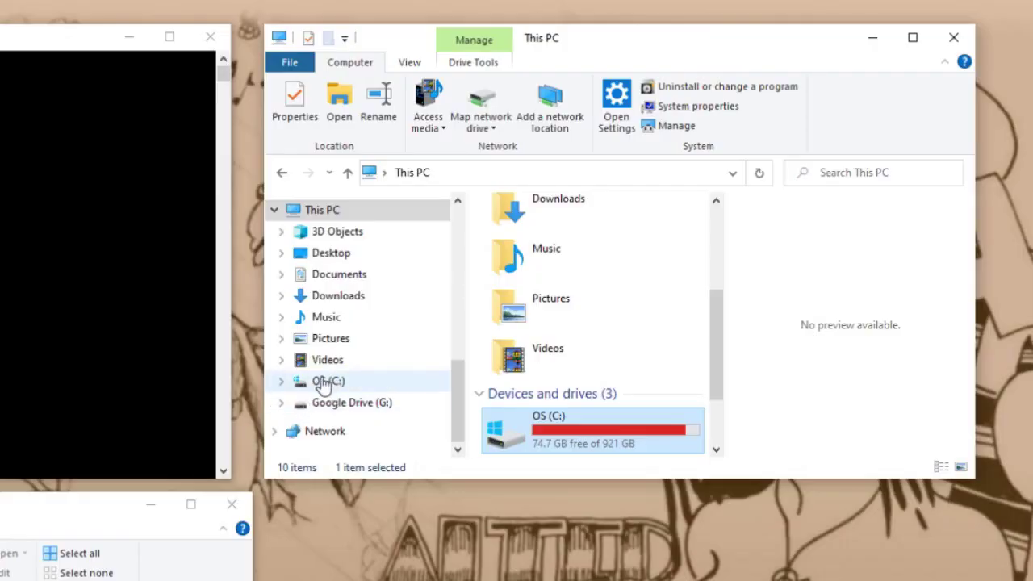
pyautogui.click(325, 383)
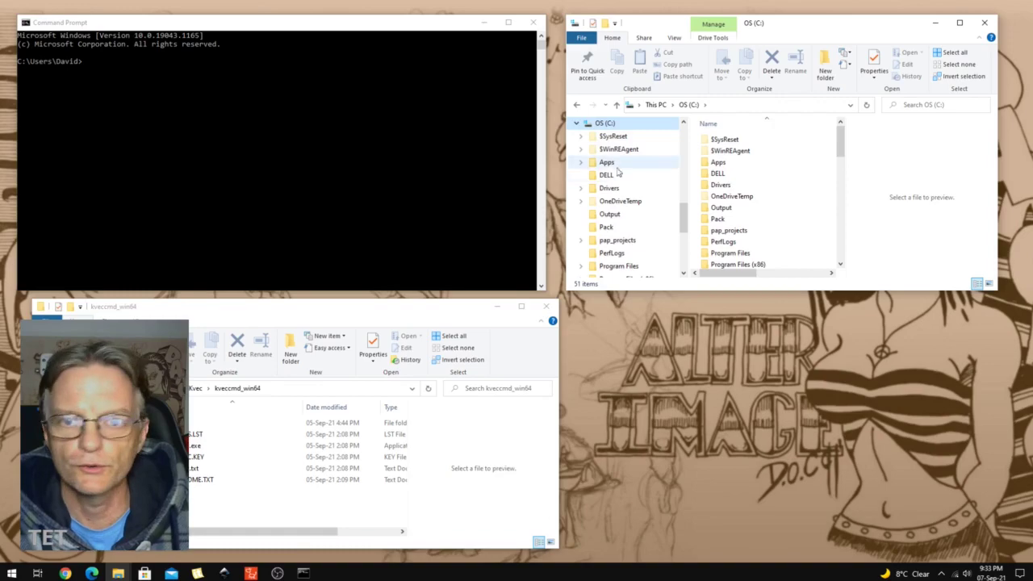
# Browse from the C: drive through Users into the personal user folder that the command prompt starts in
pyautogui.moveTo(841, 148); pyautogui.dragTo(840, 181)
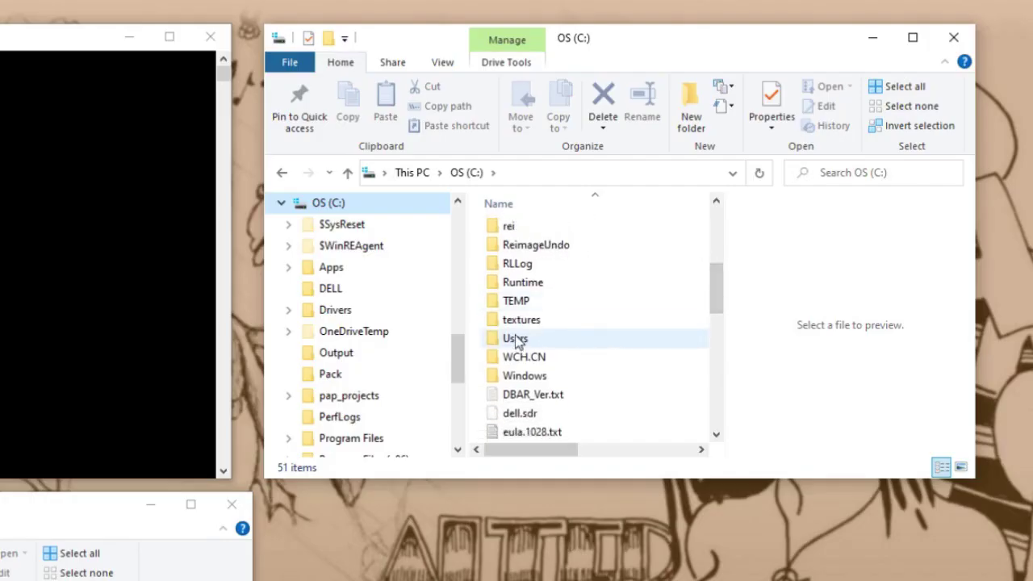
pyautogui.doubleClick(517, 339)
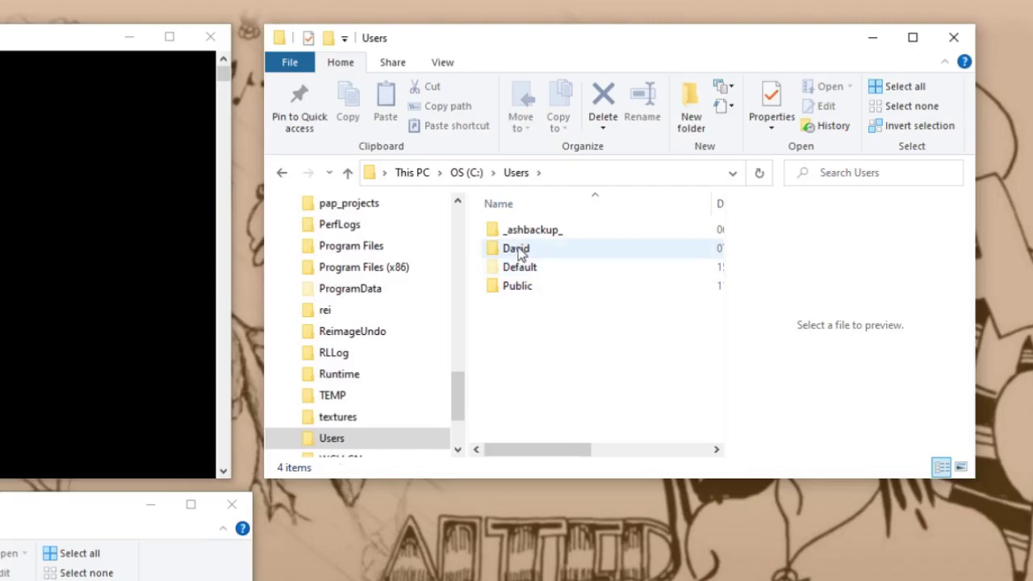
pyautogui.doubleClick(517, 249)
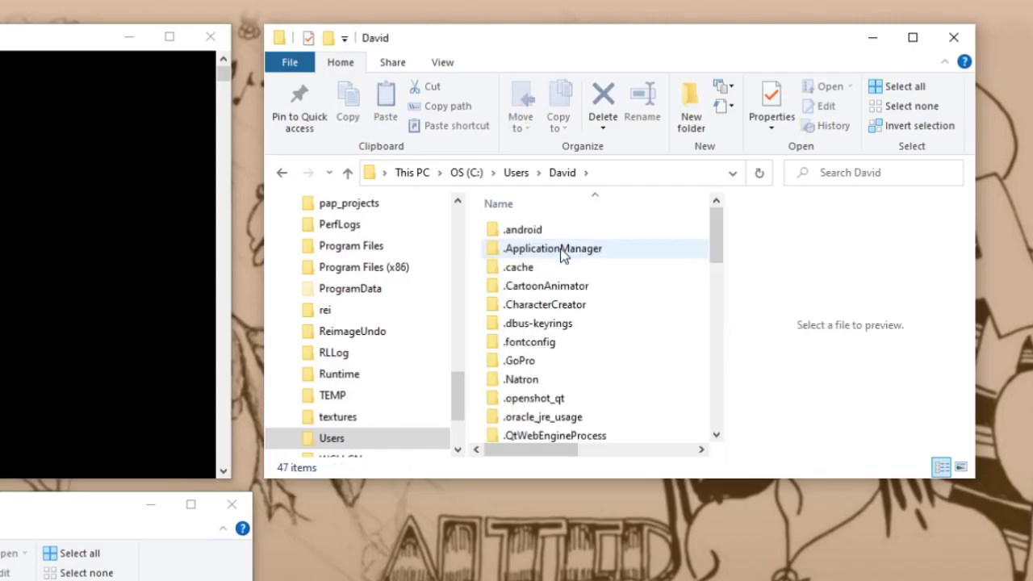
pyautogui.scroll(-4, 702, 330)
pyautogui.moveTo(706, 330); pyautogui.dragTo(718, 232)
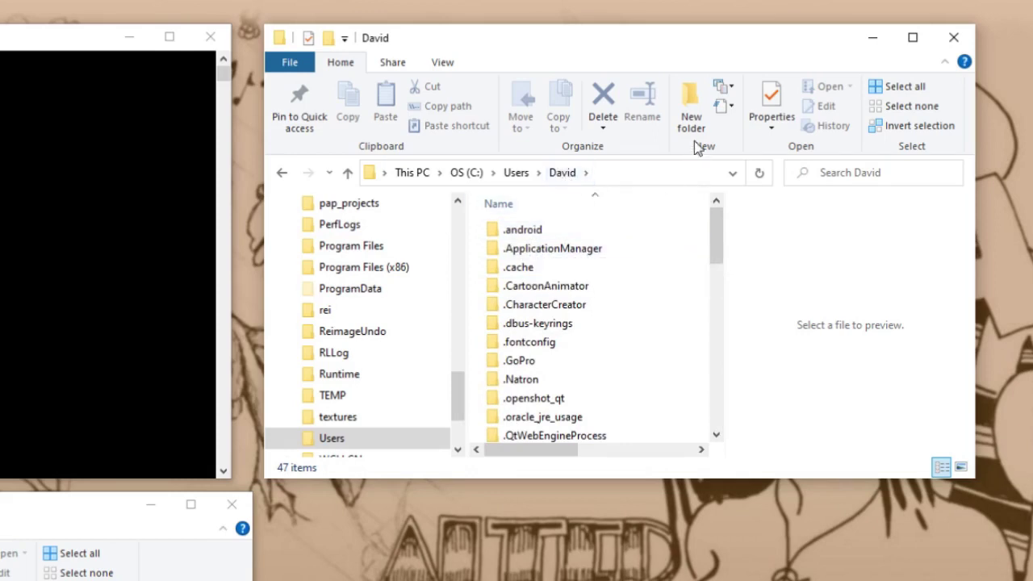
# Create a folder named kvec in the personal user folder and open it
pyautogui.click(690, 99)
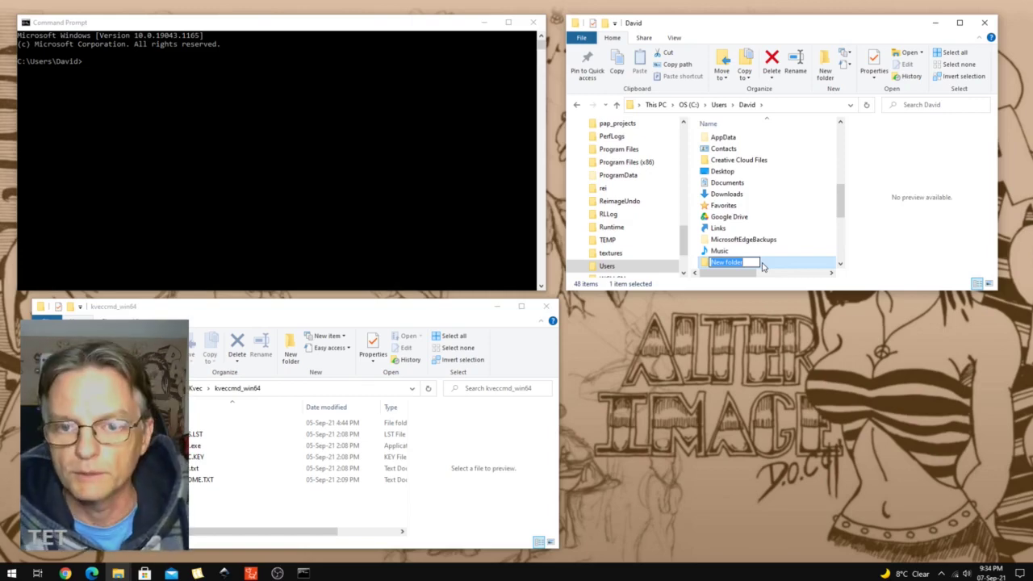
pyautogui.write('kvec')
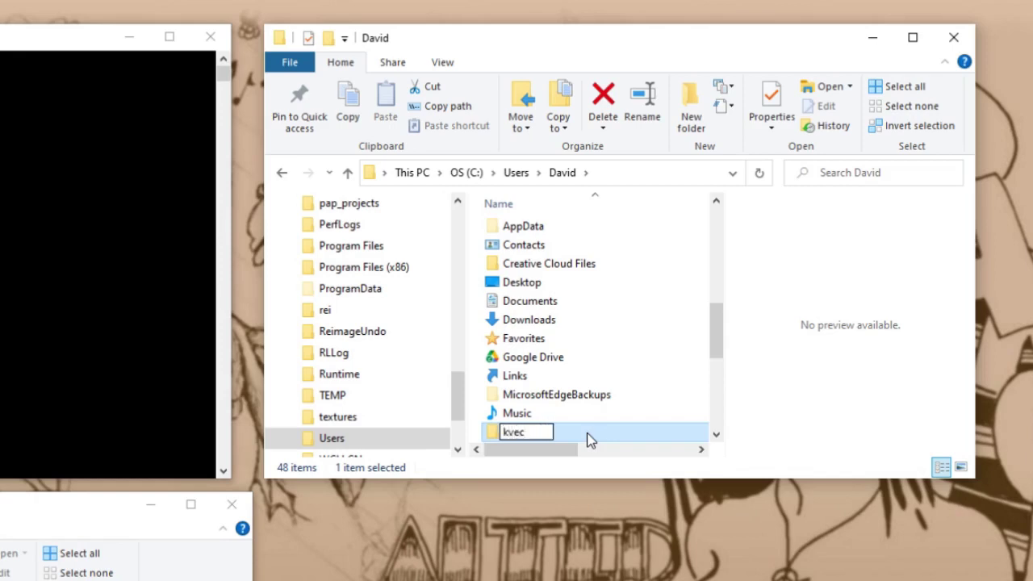
pyautogui.press('Return')
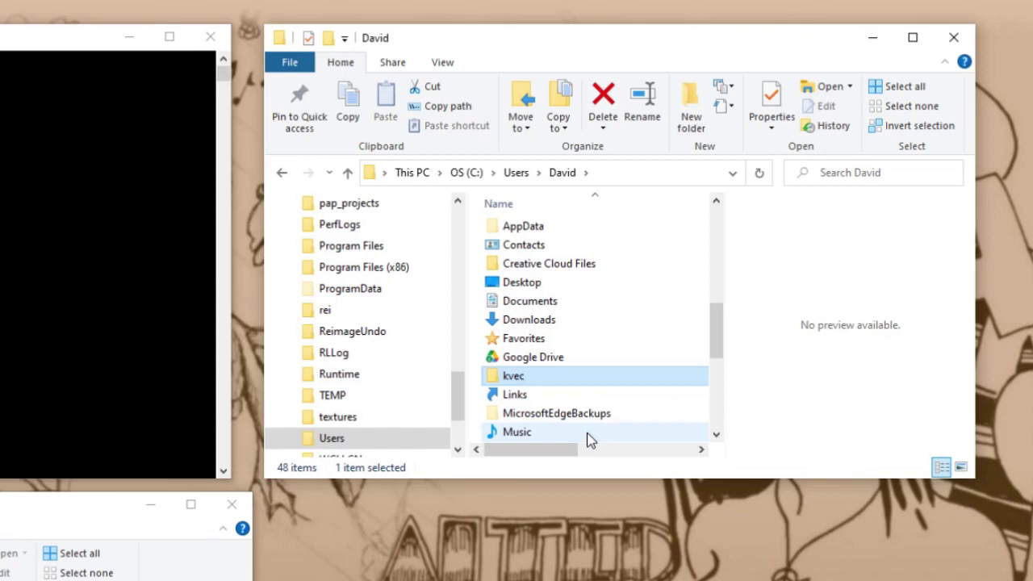
pyautogui.doubleClick(494, 384)
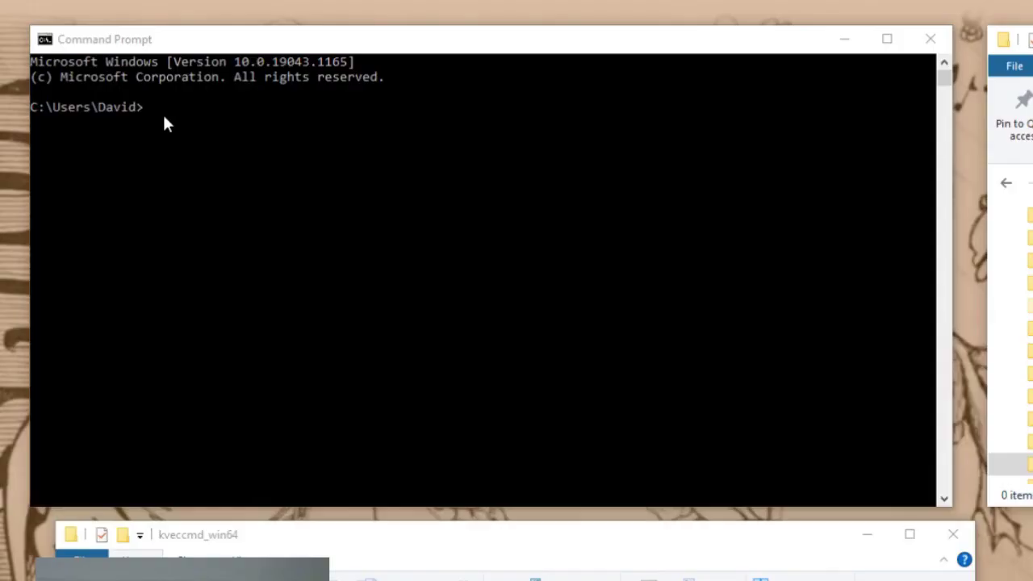
# Change the Command Prompt directory to the kvec folder with cd kvec
pyautogui.click(168, 108)
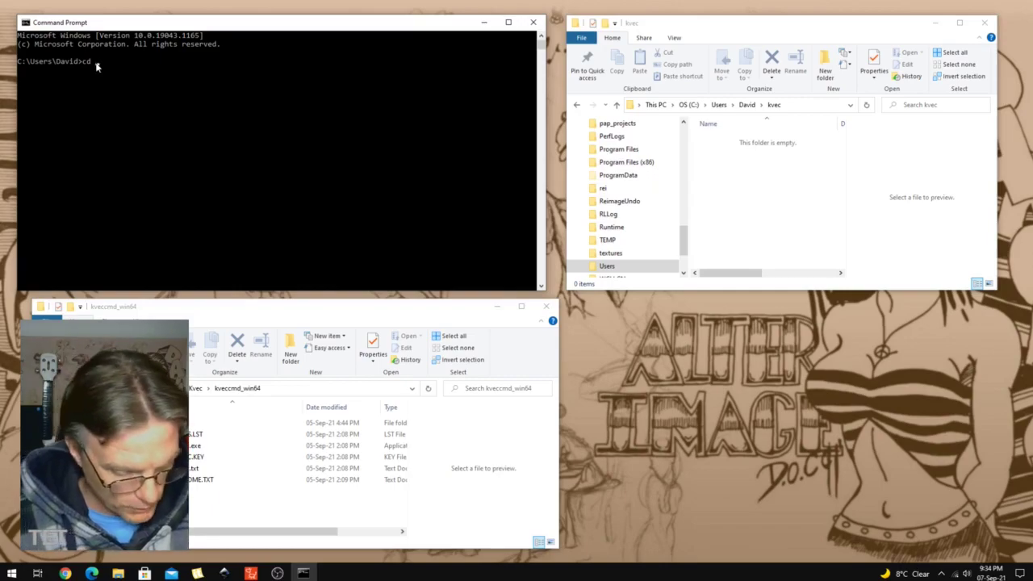
pyautogui.write('kv')
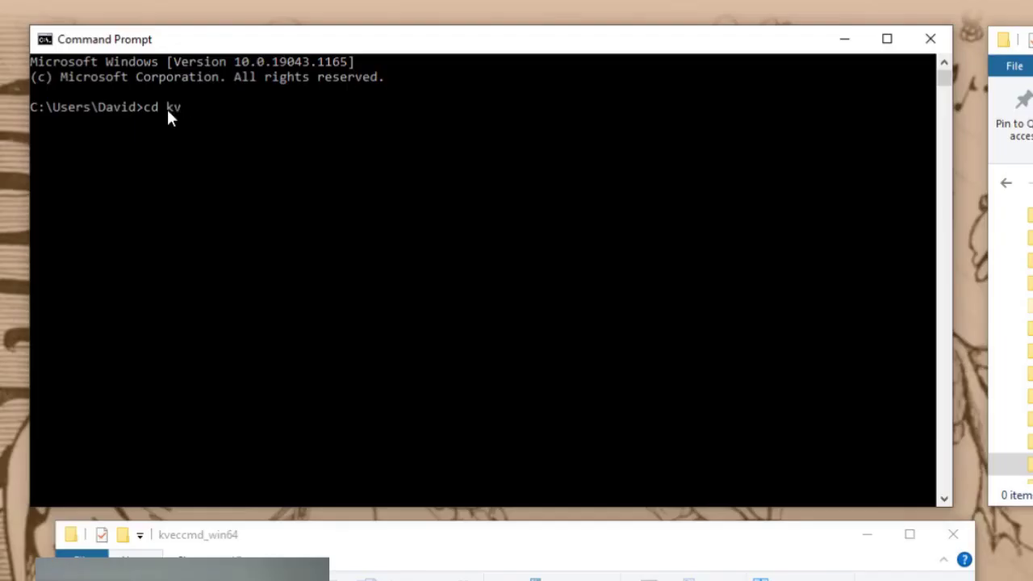
pyautogui.write('ec')
pyautogui.press('Return')
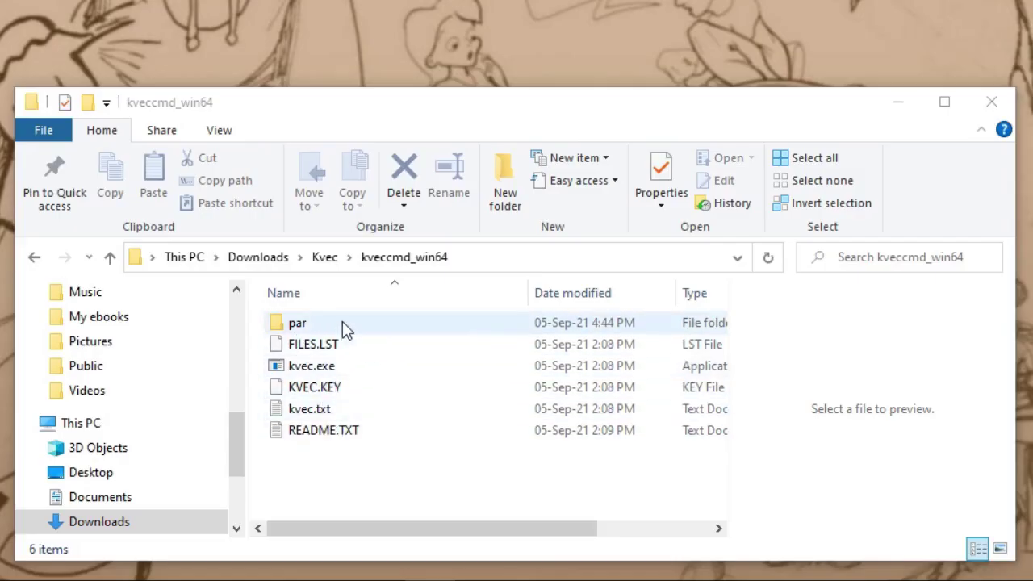
# Copy everything in kveccmd_win64, from the par folder to README.TXT, into the empty kvec folder
pyautogui.click(299, 324)
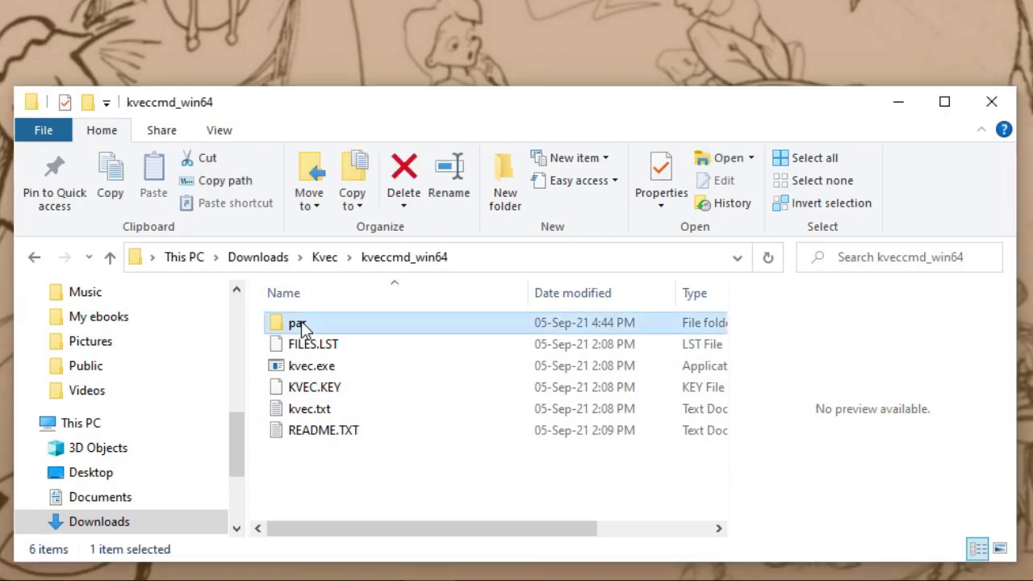
pyautogui.keyDown('shift'); pyautogui.click(335, 436); pyautogui.keyUp('shift')
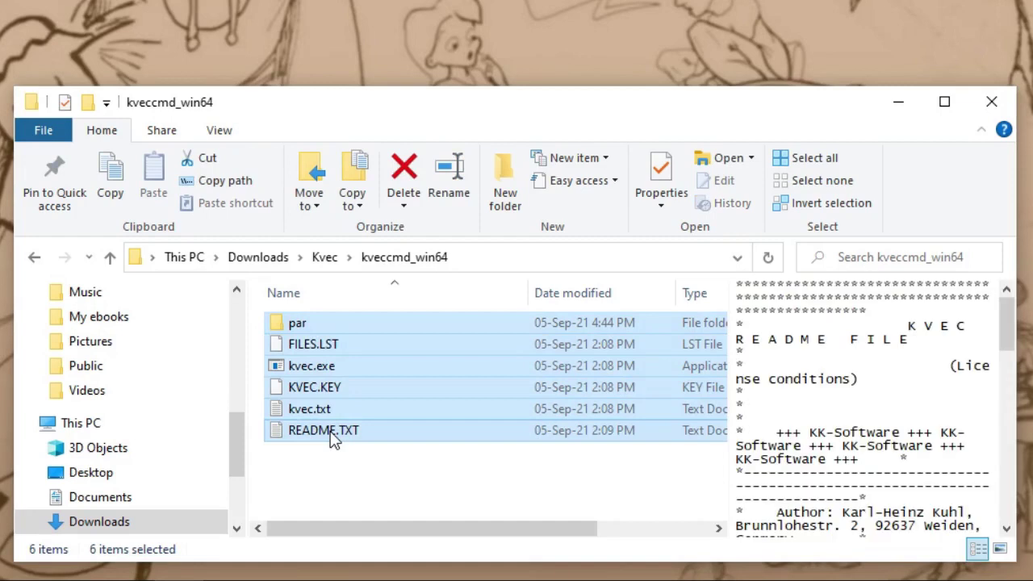
pyautogui.click(110, 183)
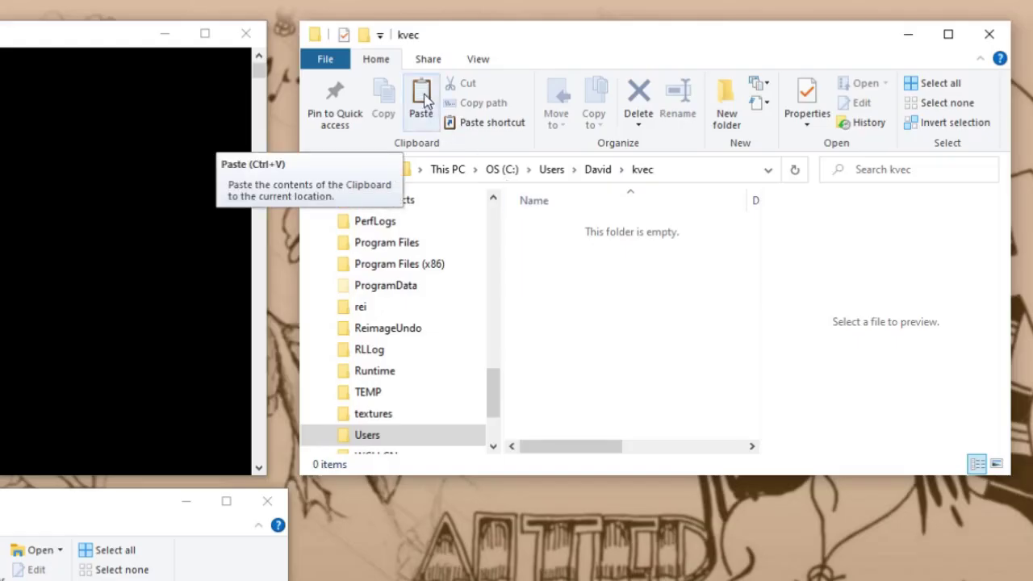
pyautogui.click(423, 99)
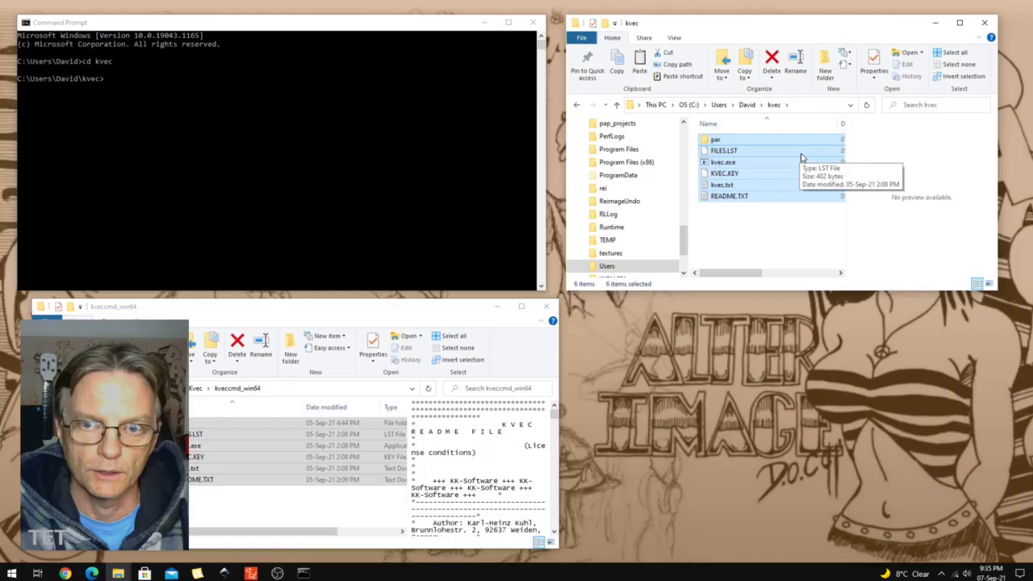
# List the contents of the kvec directory in Command Prompt with dir
pyautogui.click(145, 120)
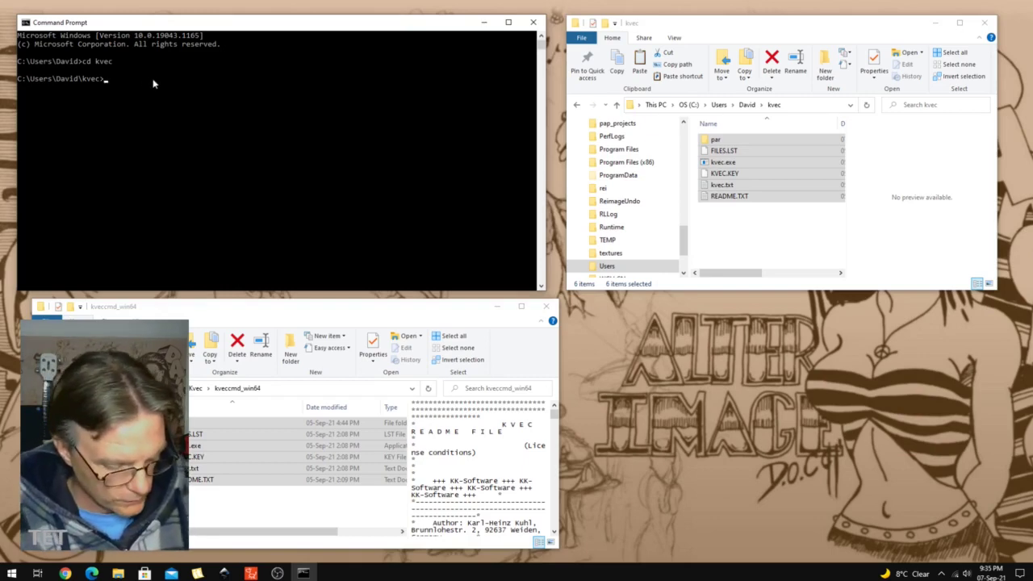
pyautogui.write('dir')
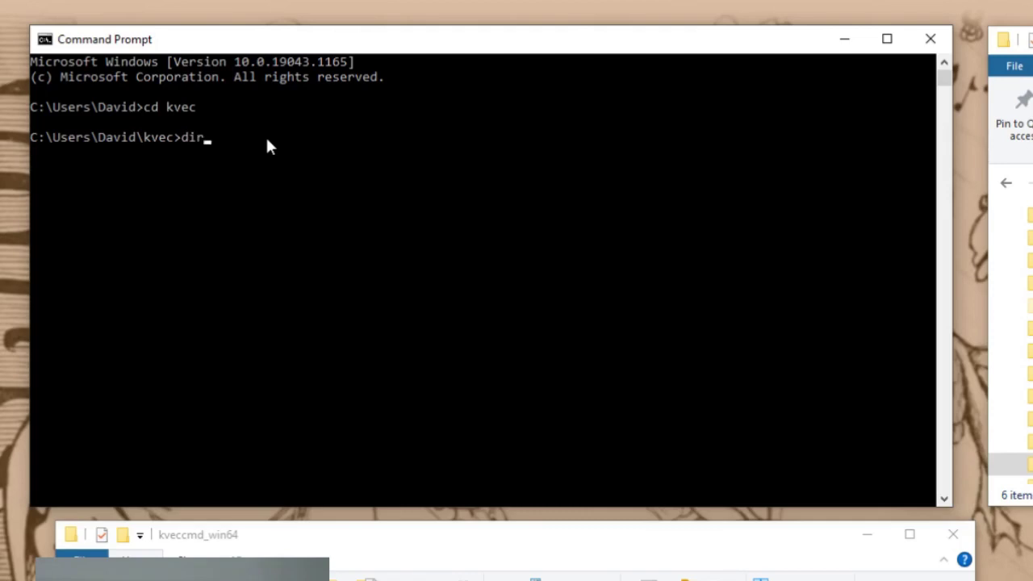
pyautogui.press('Return')
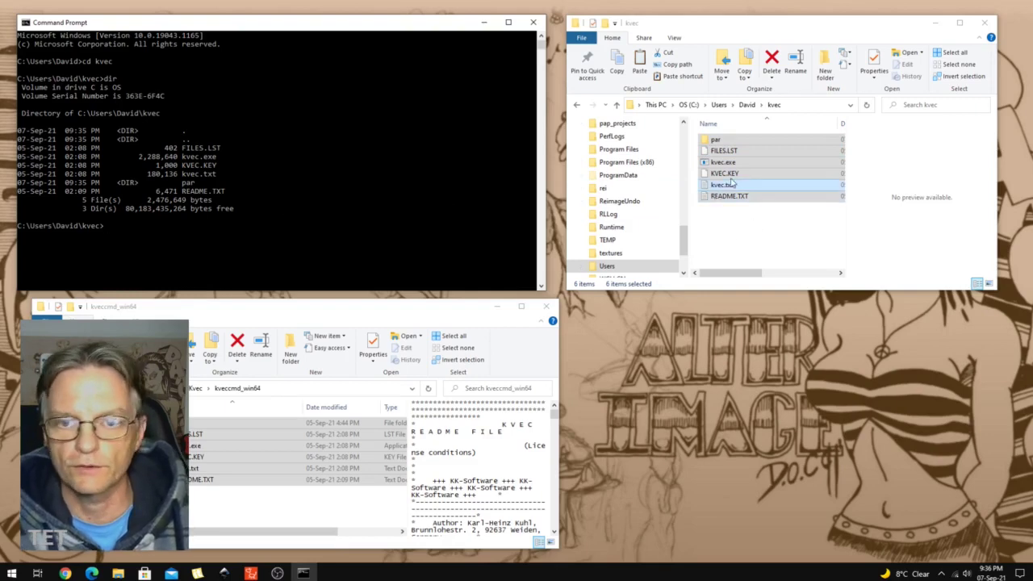
# Bring up the Inkscape Manual Trace Version folder and copy lil-farrari-manual-trace-inkscape.wmf from it into the kvec folder
pyautogui.click(733, 224)
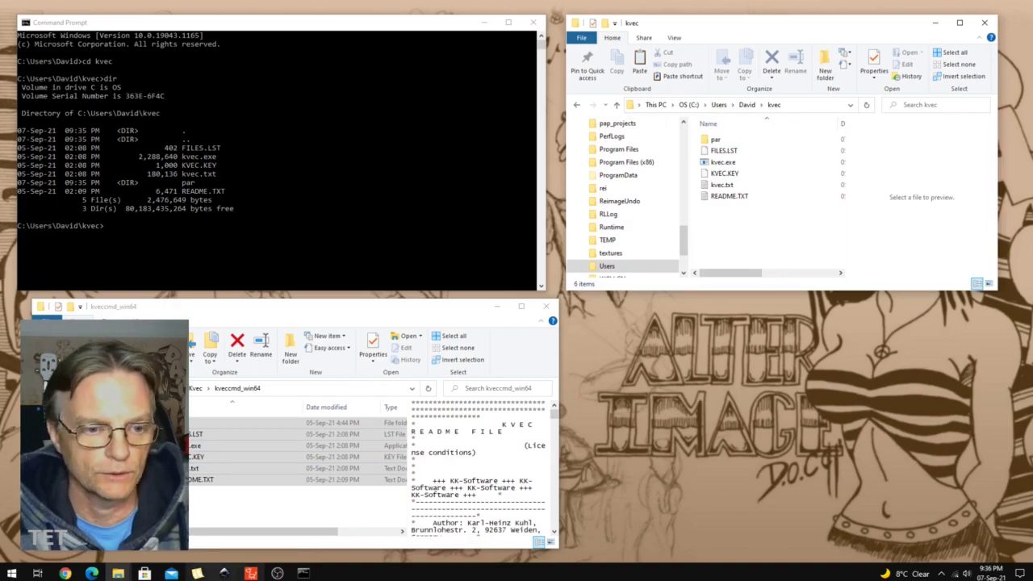
pyautogui.click(117, 574)
pyautogui.click(162, 521)
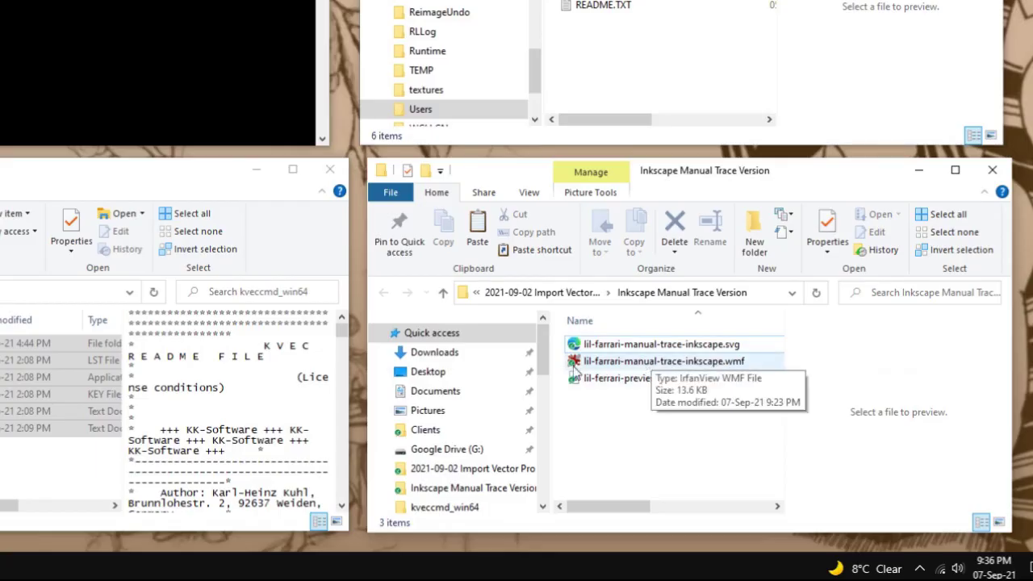
pyautogui.click(687, 368)
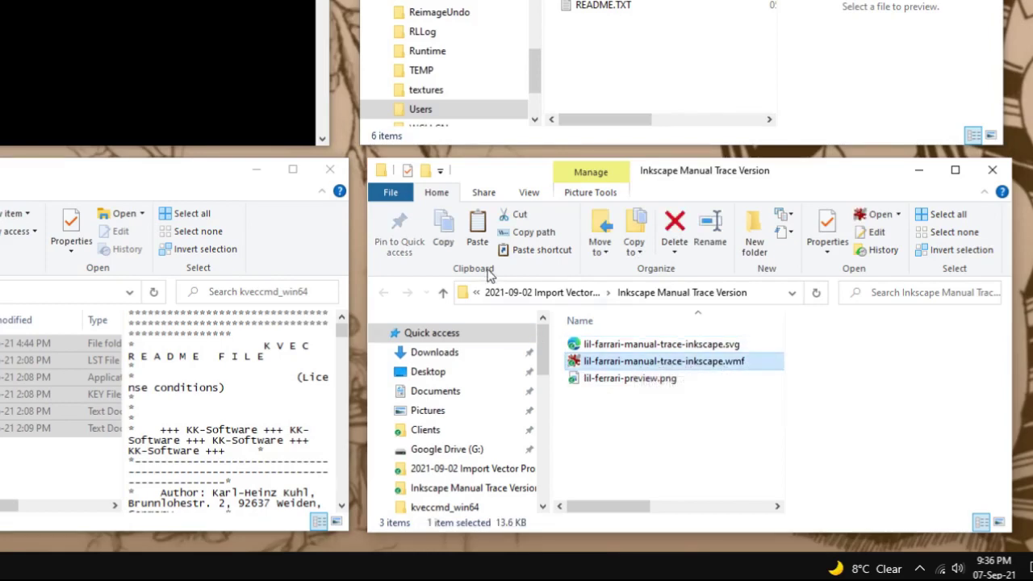
pyautogui.click(442, 232)
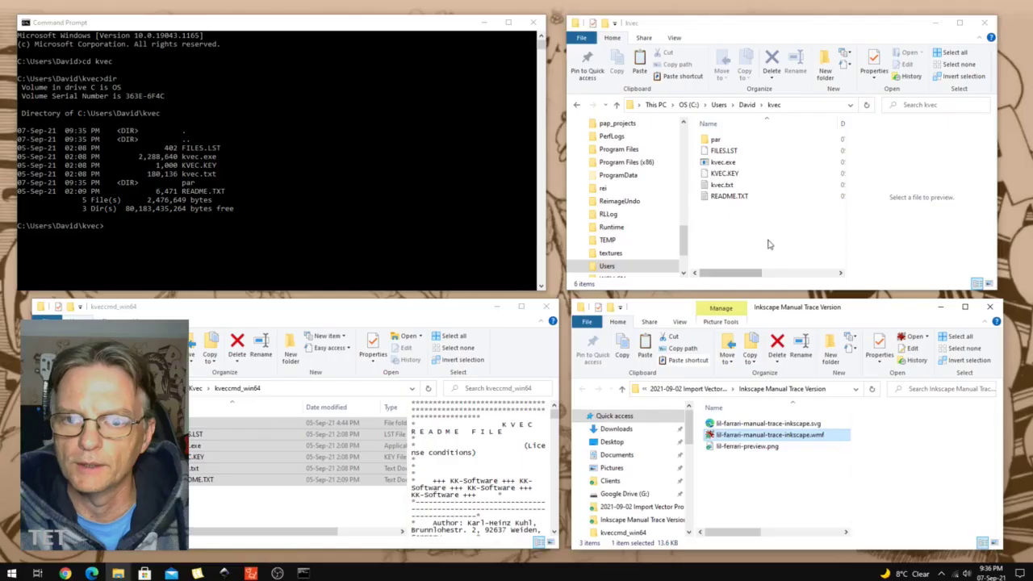
pyautogui.click(769, 244)
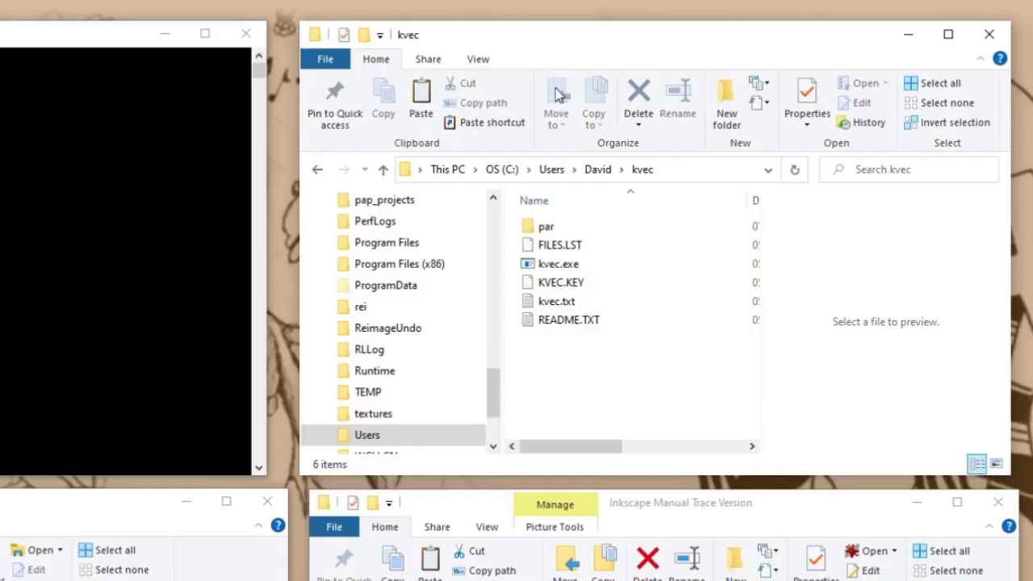
pyautogui.click(425, 99)
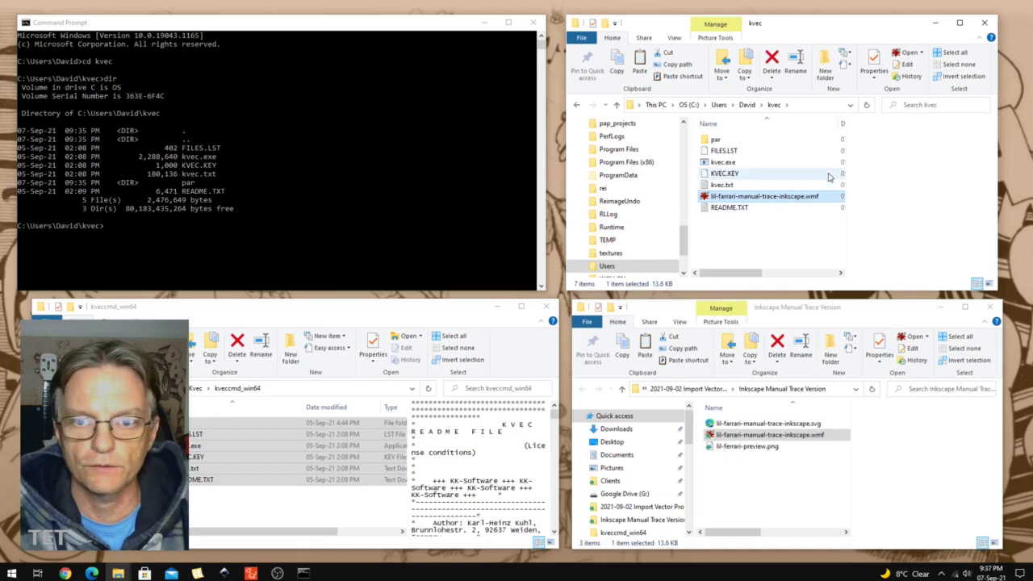
# Copy the full file name lil-farrari-manual-trace-inkscape.wmf, including its extension, from the kvec folder without renaming the file
pyautogui.click(323, 193)
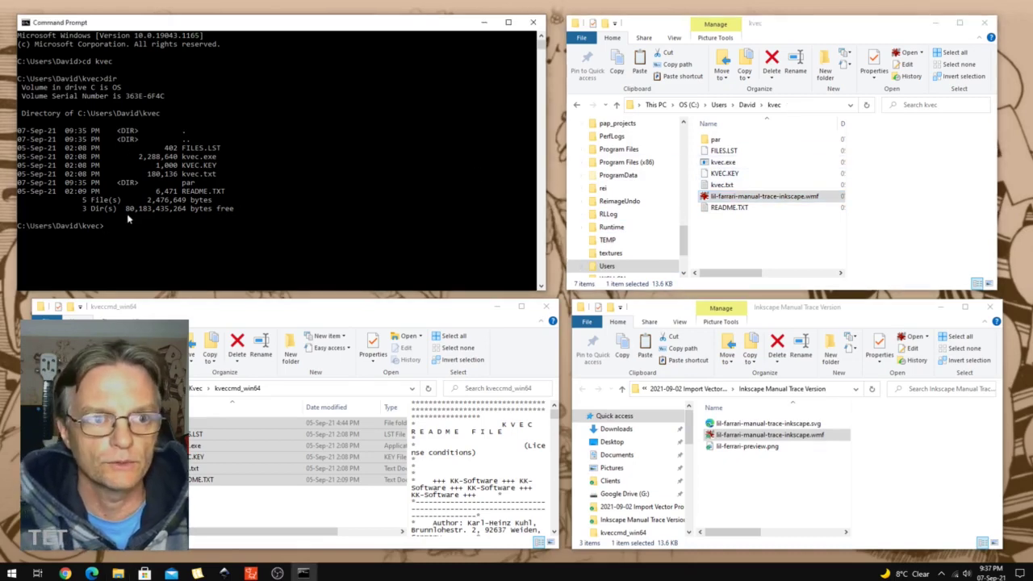
pyautogui.click(230, 242)
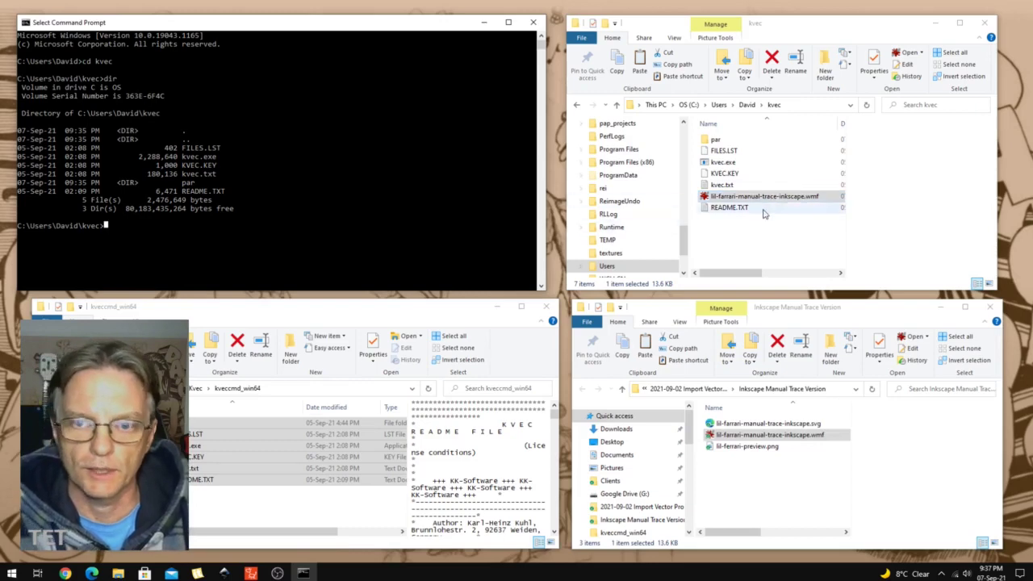
pyautogui.click(748, 238)
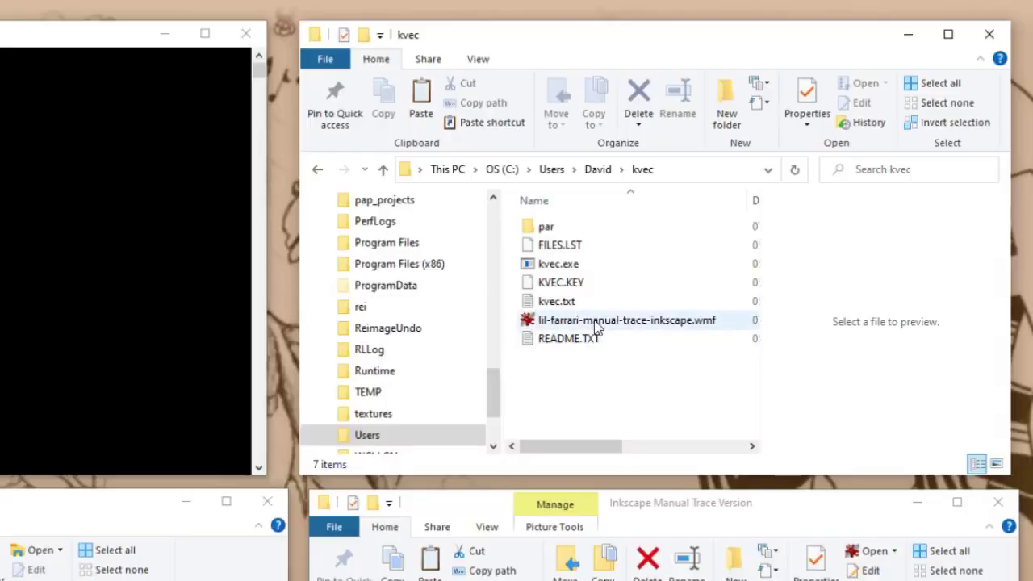
pyautogui.click(595, 323)
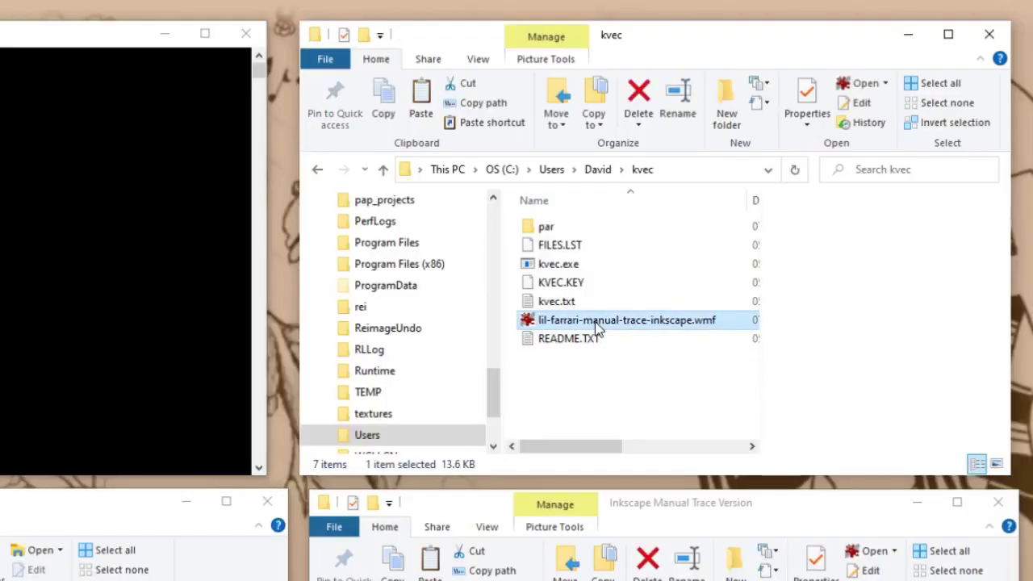
pyautogui.click(597, 323)
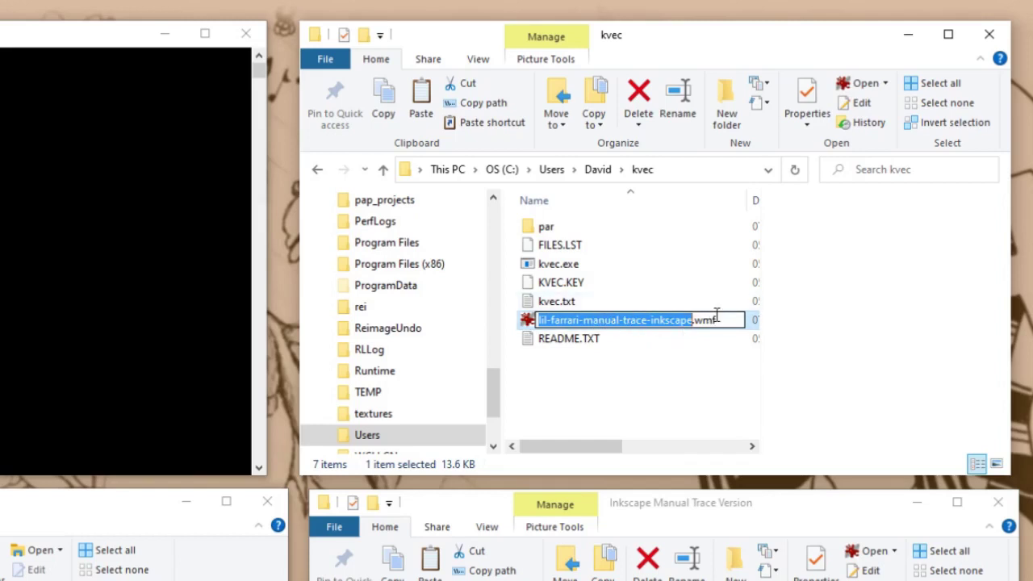
pyautogui.moveTo(716, 319); pyautogui.dragTo(538, 323)
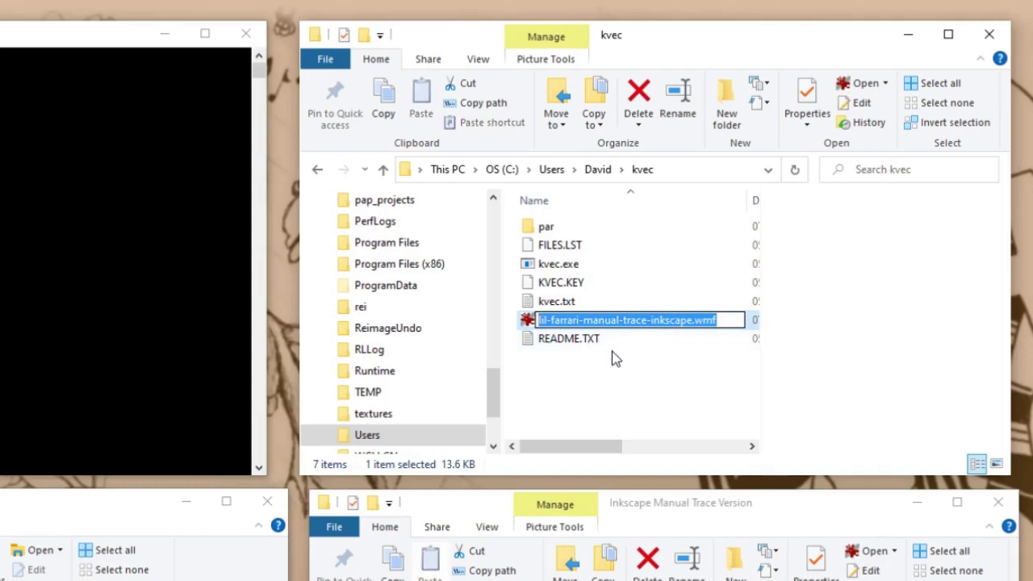
pyautogui.click(581, 371)
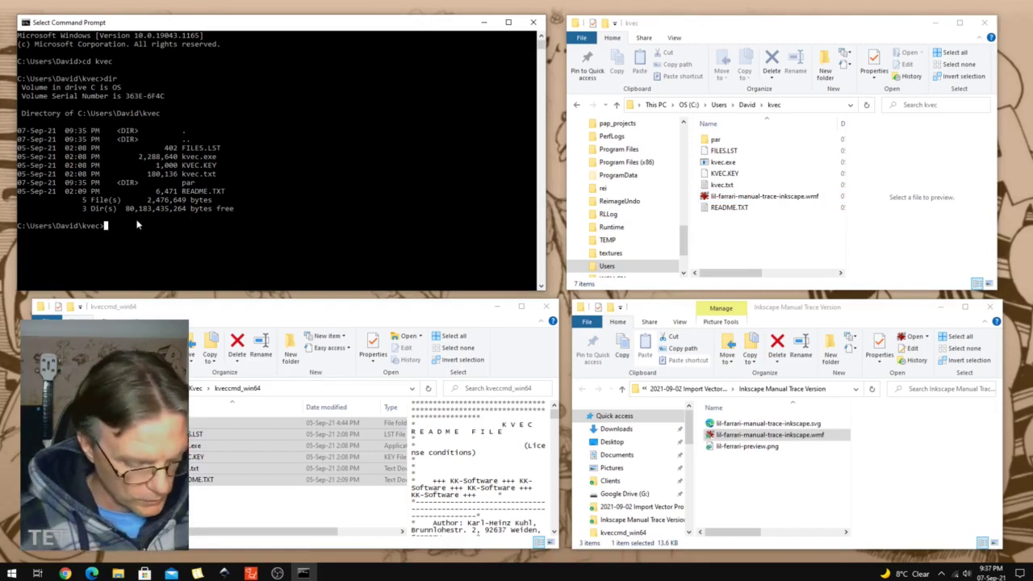
# Convert the WMF to SWF by running kvec lil-farrari-manual-trace-inkscape.wmf lil-farrari-manual-trace-inkscape.swf in Command Prompt
pyautogui.write('kvec')
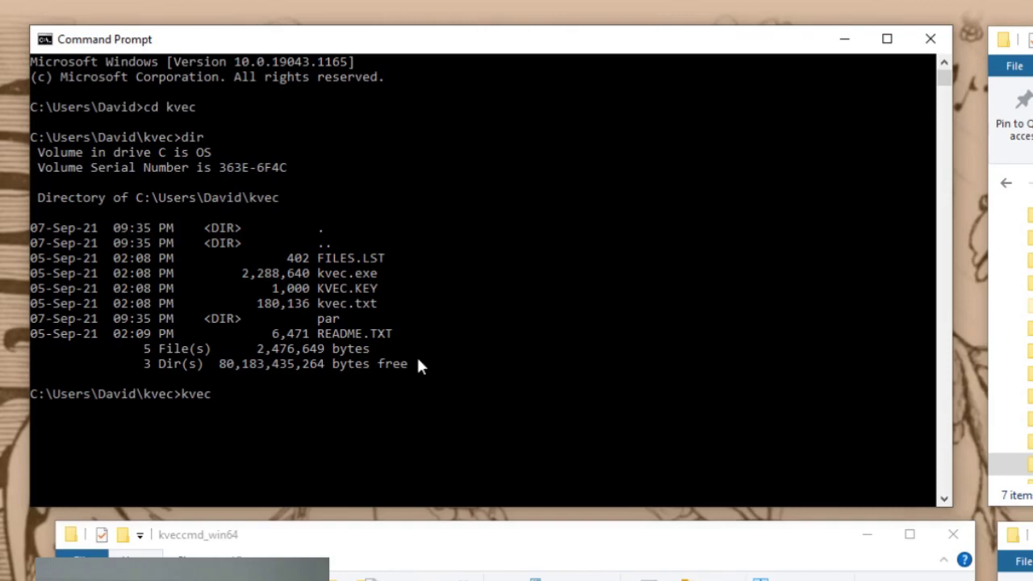
pyautogui.hotkey('ctrl', 'v')
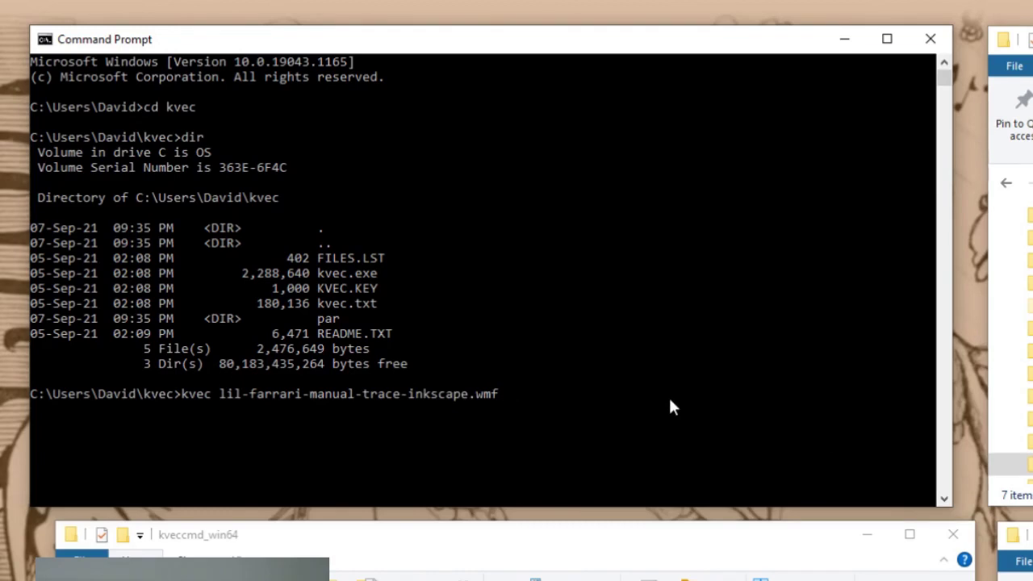
pyautogui.hotkey('ctrl', 'v')
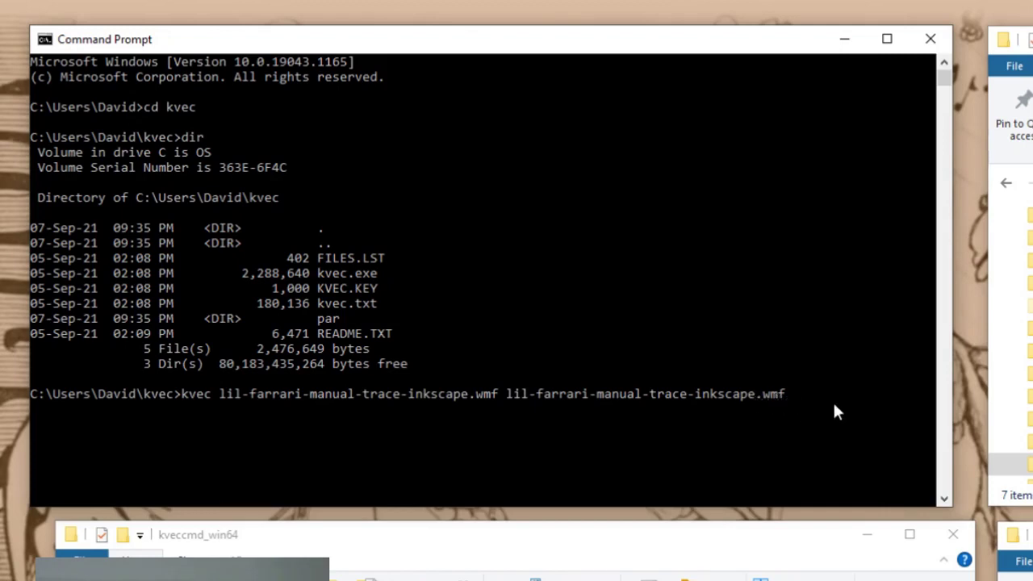
pyautogui.press('BackSpace')
pyautogui.press('BackSpace')
pyautogui.press('BackSpace')
pyautogui.write('swf')
pyautogui.press('Return')
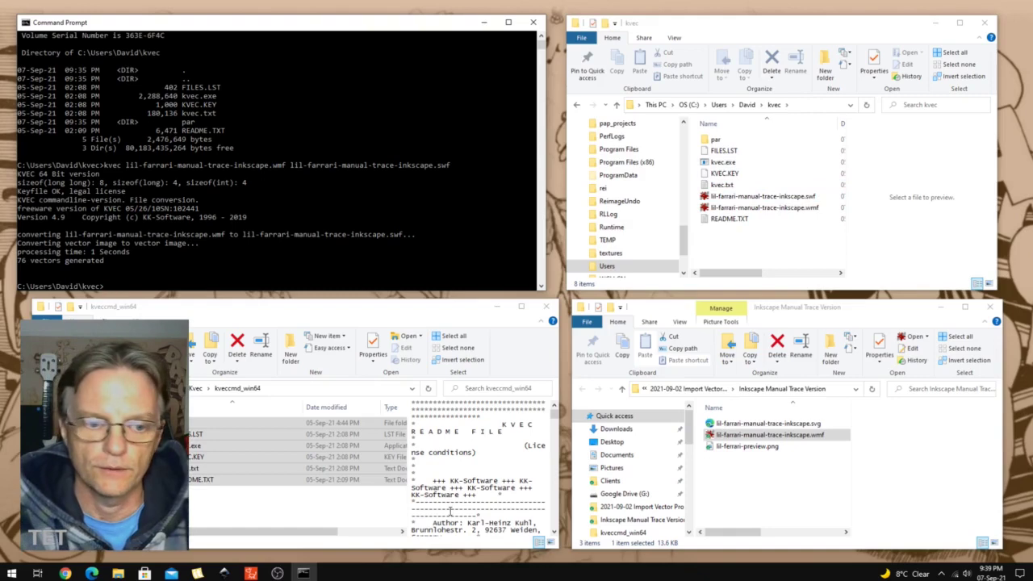
# Switch to Cartoon Animator and import lil-farrari-manual-trace-inkscape.swf from the kvec folder onto the stage as a prop
pyautogui.click(251, 575)
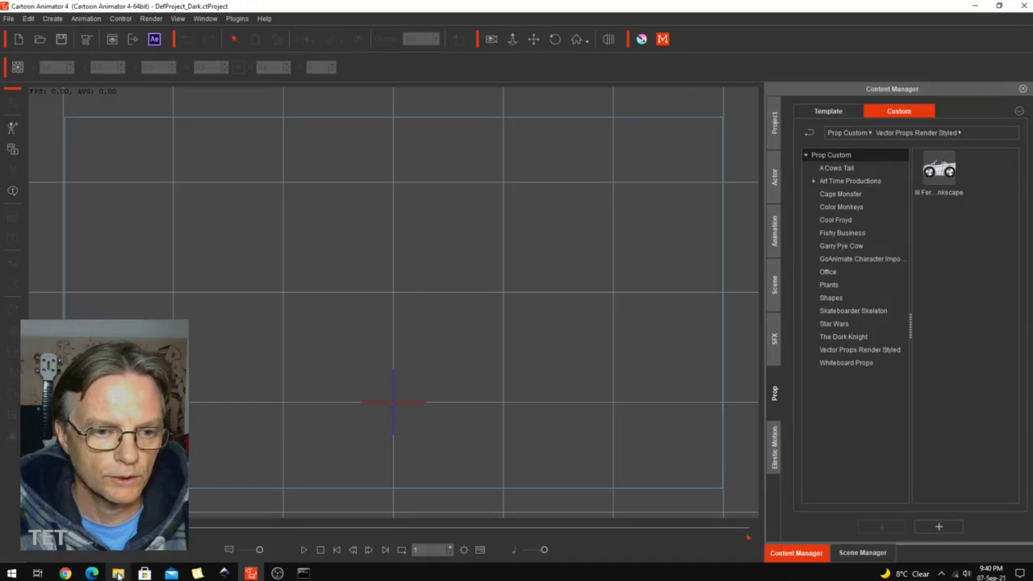
pyautogui.moveTo(118, 574)
pyautogui.moveTo(139, 553)
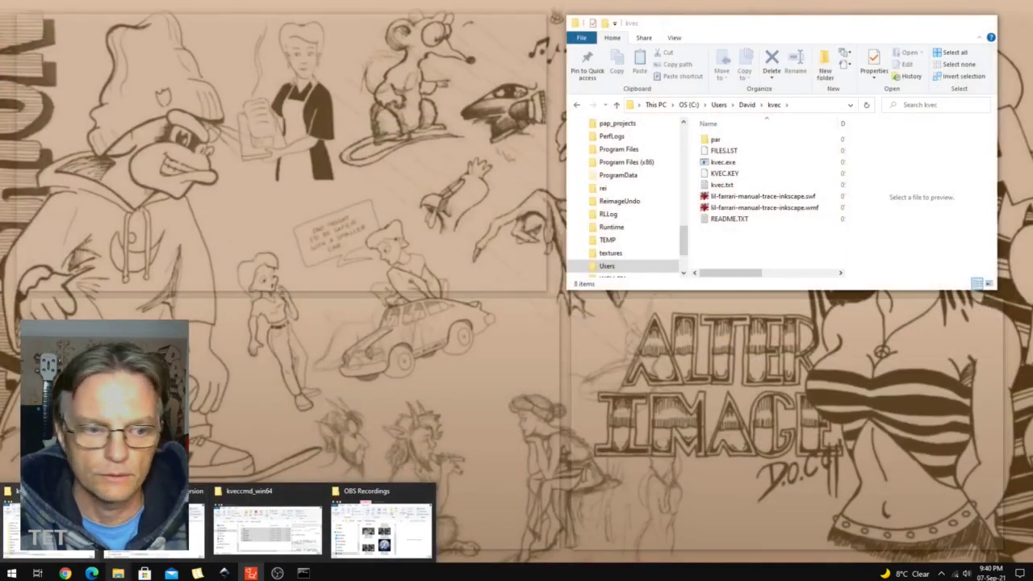
pyautogui.click(48, 533)
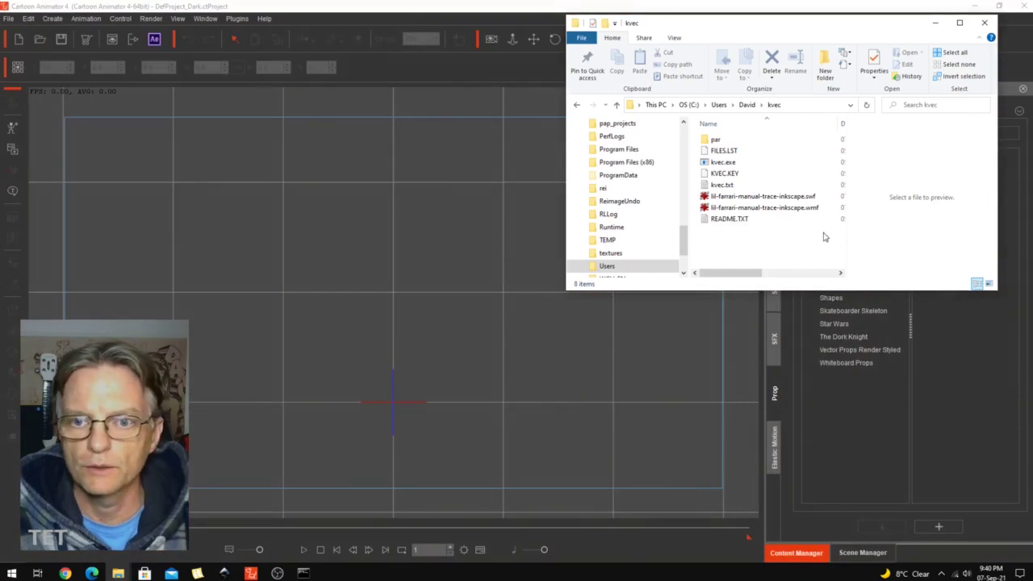
pyautogui.click(733, 197)
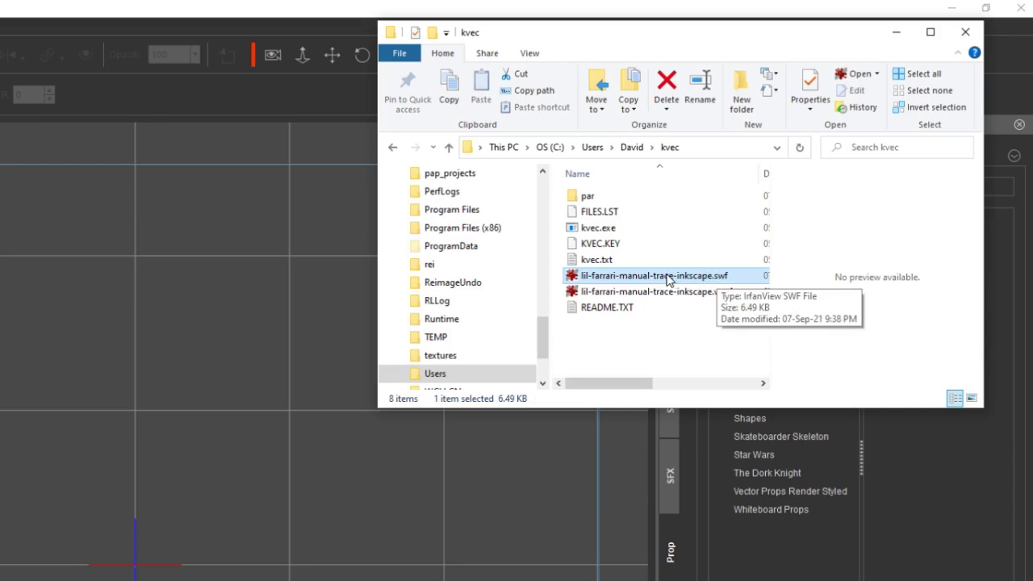
pyautogui.moveTo(667, 280); pyautogui.dragTo(173, 413)
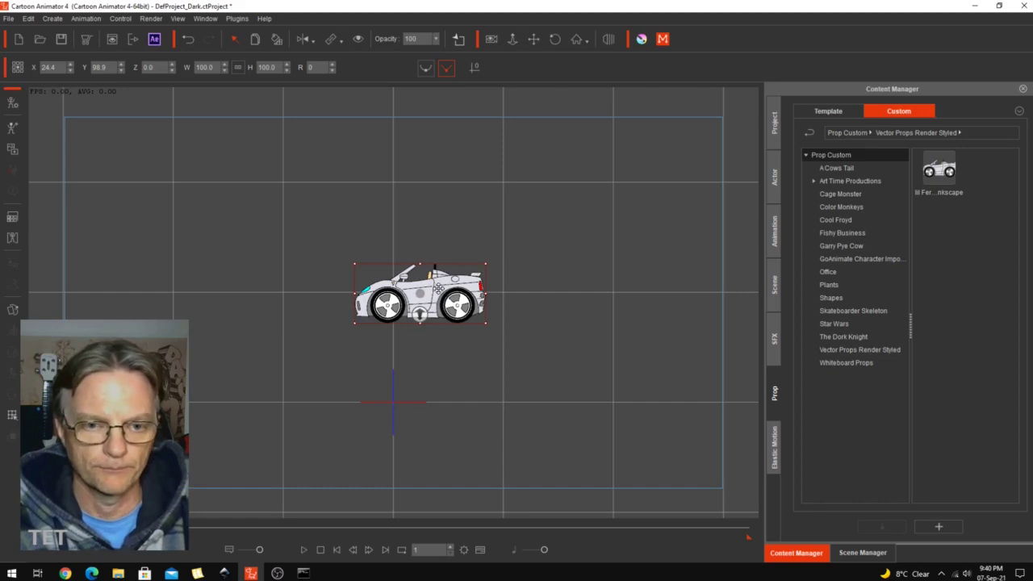
# Move the imported car down to the stage's centre at about X 0.8, Y 31.0 and examine its linework up close
pyautogui.moveTo(437, 288); pyautogui.dragTo(412, 361)
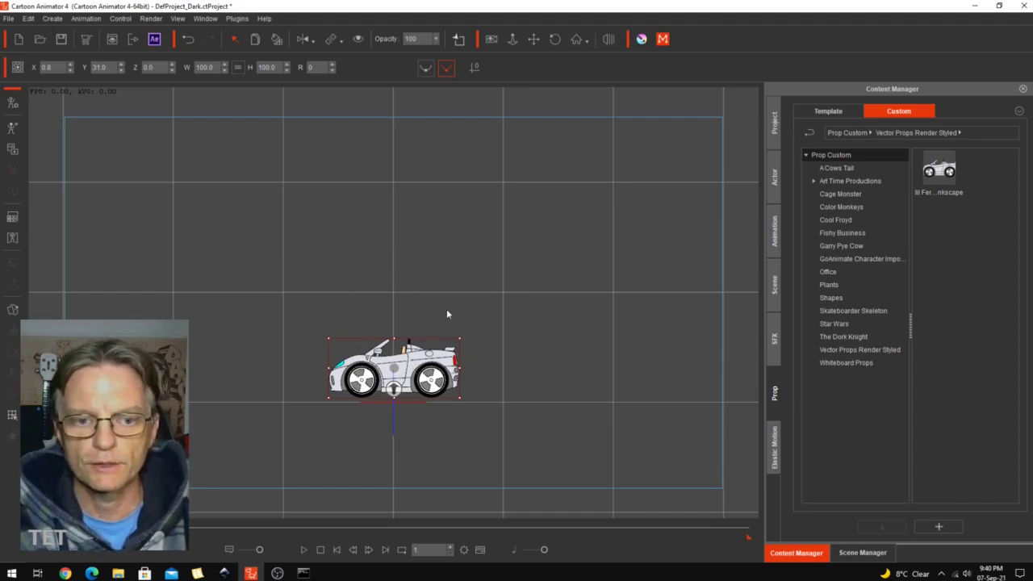
pyautogui.click(518, 40)
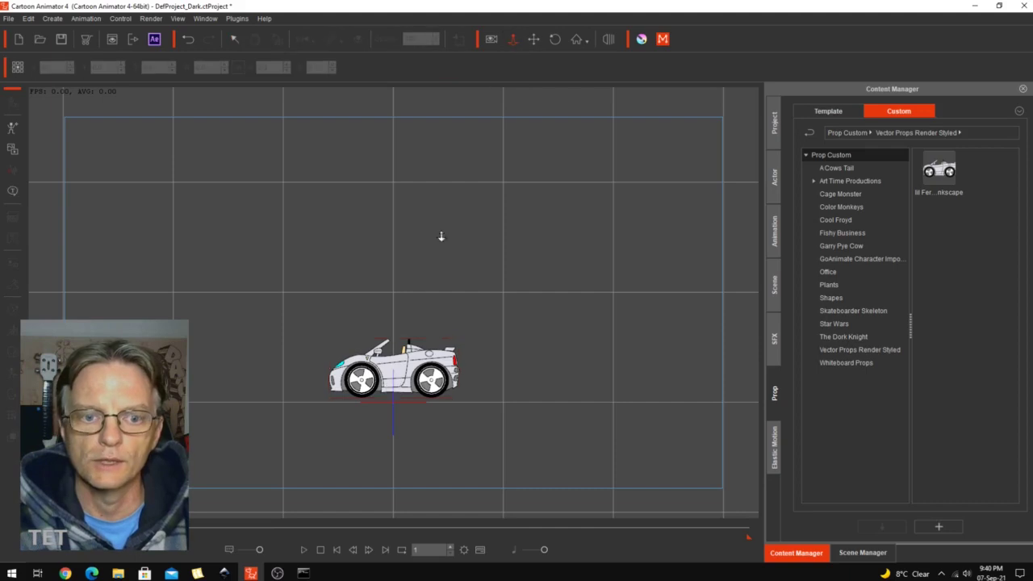
pyautogui.moveTo(426, 408); pyautogui.dragTo(543, 57)
pyautogui.moveTo(411, 349); pyautogui.dragTo(417, 164)
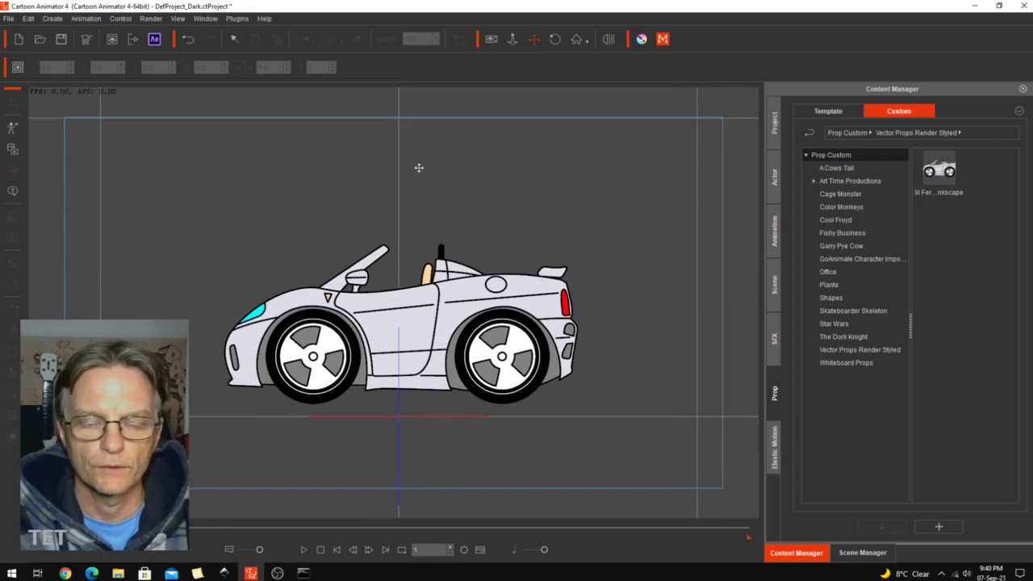
pyautogui.click(513, 39)
pyautogui.moveTo(426, 339); pyautogui.dragTo(511, 318)
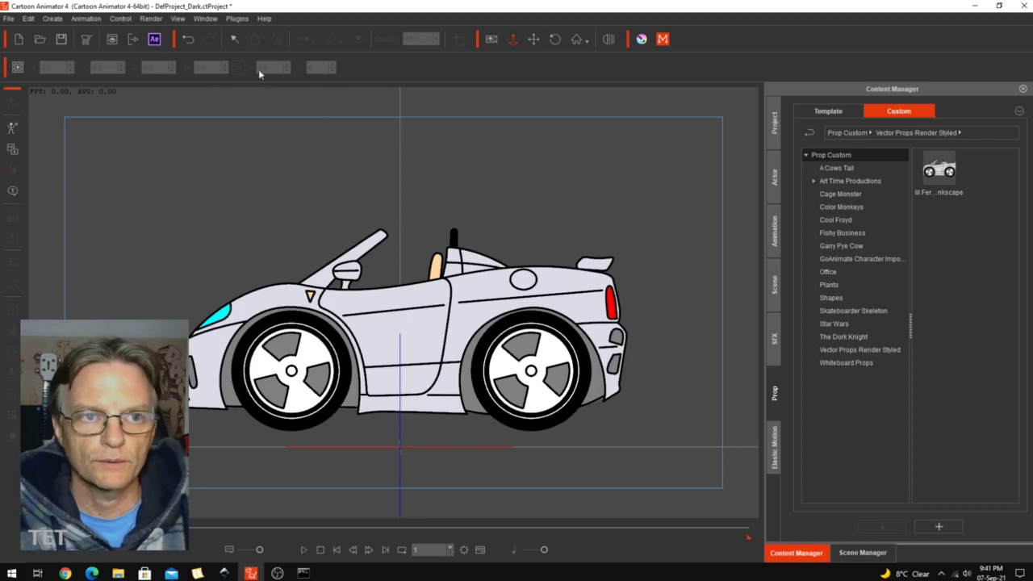
# Open the Render Style settings for the car and try hiding its outline, restoring the outline again
pyautogui.click(235, 39)
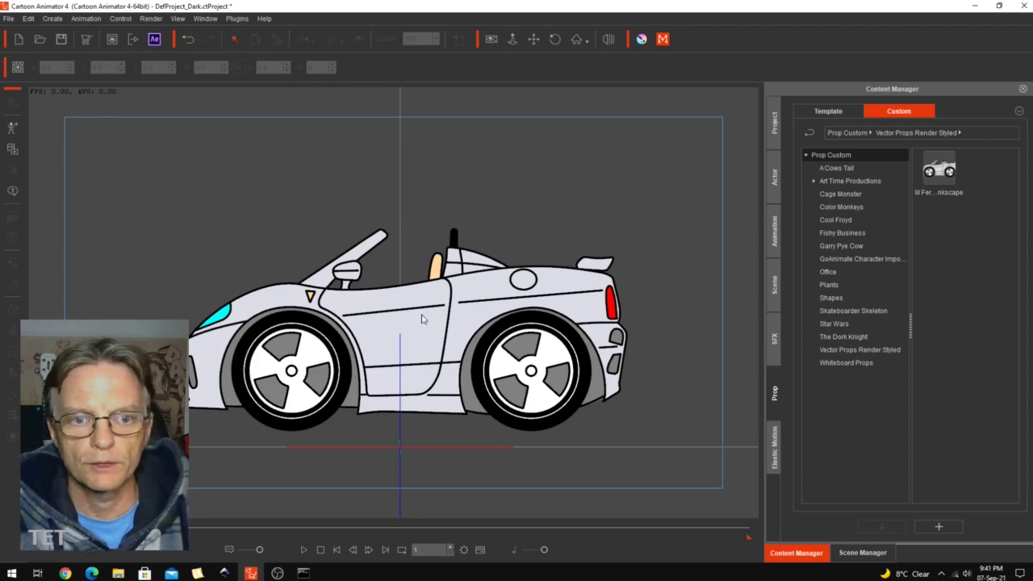
pyautogui.click(337, 300)
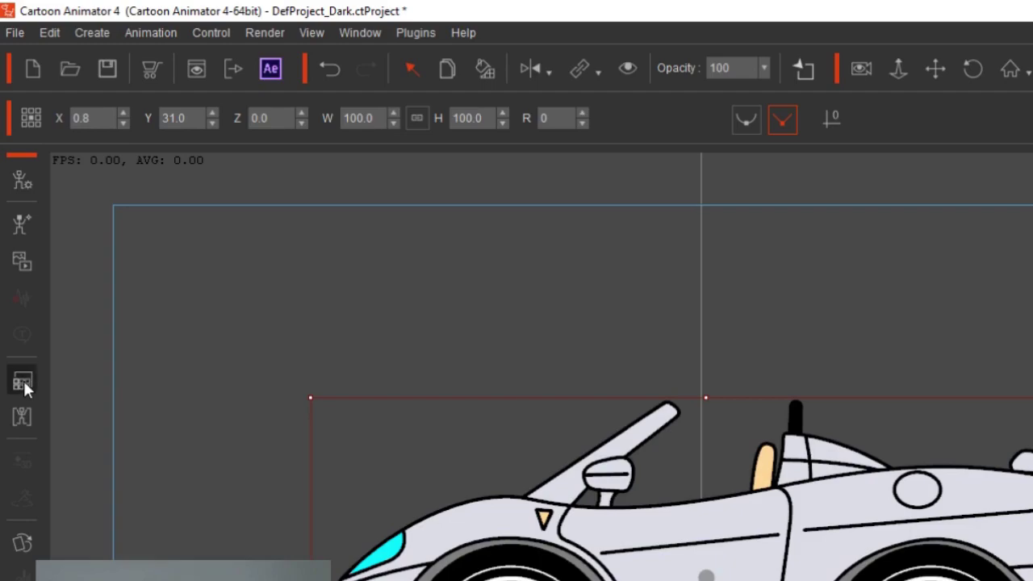
pyautogui.click(24, 384)
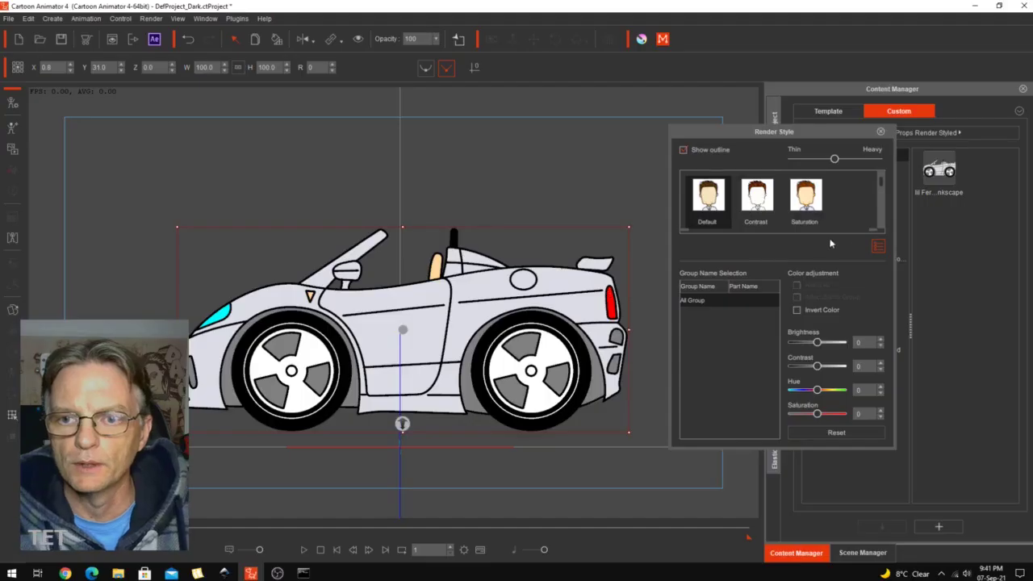
pyautogui.click(876, 245)
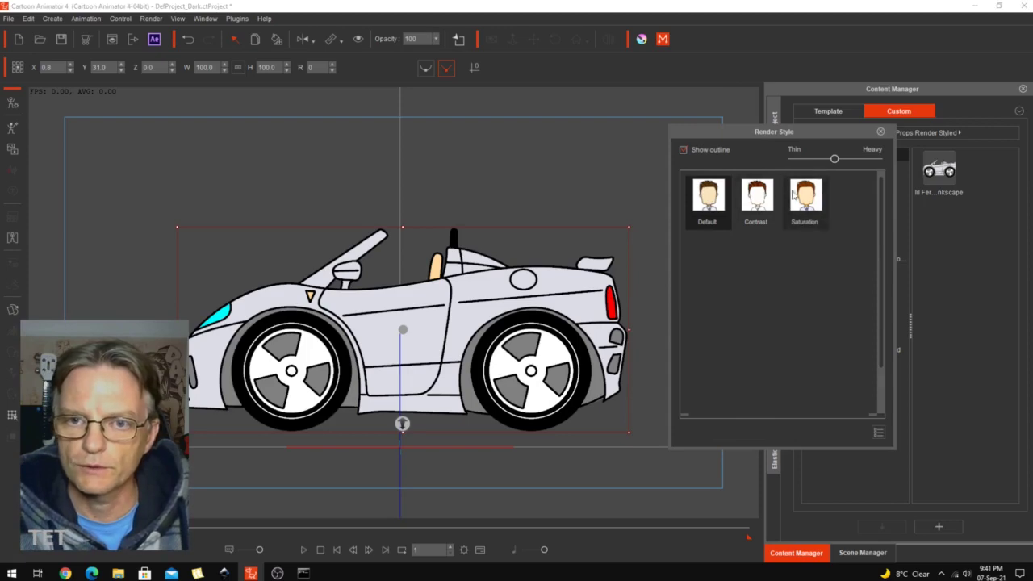
pyautogui.moveTo(835, 159)
pyautogui.mouseDown()
pyautogui.moveTo(846, 160)
pyautogui.moveTo(816, 166)
pyautogui.moveTo(849, 162)
pyautogui.moveTo(834, 163)
pyautogui.mouseUp()
pyautogui.click(684, 150)
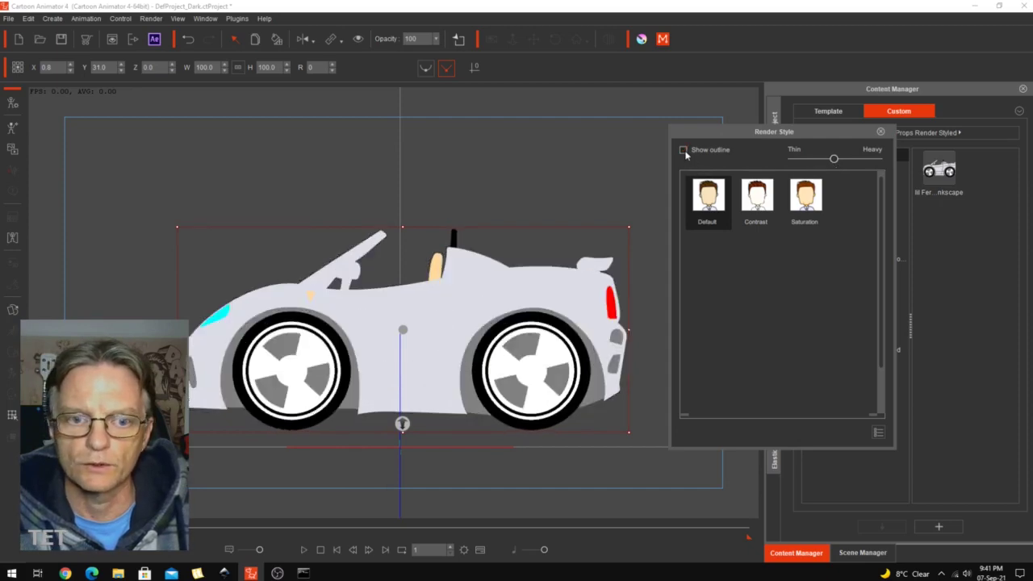
pyautogui.click(683, 150)
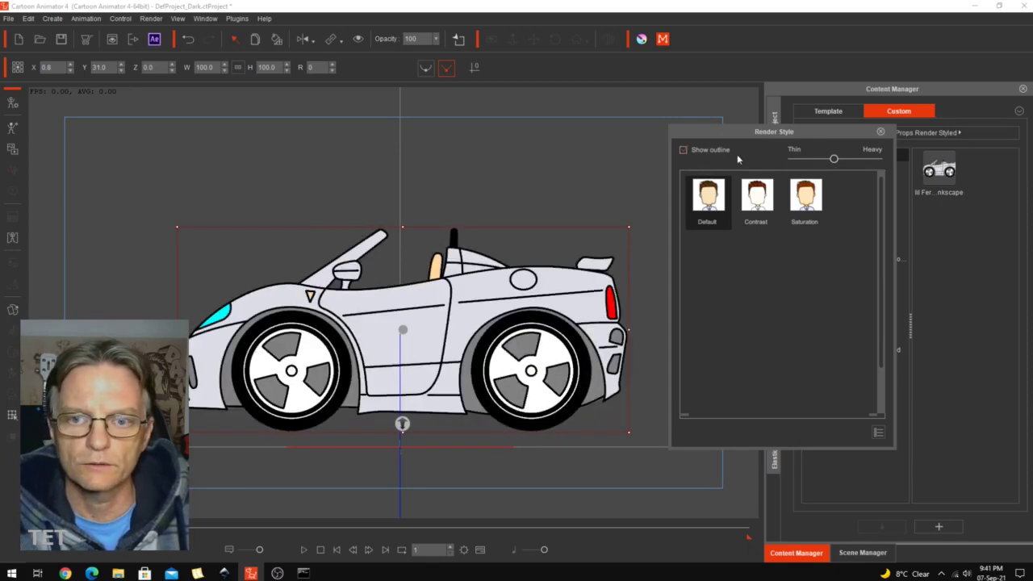
# Try the Contrast and Saturation render styles on the car, restore the Default style, and close the Render Style settings
pyautogui.click(756, 205)
pyautogui.click(808, 212)
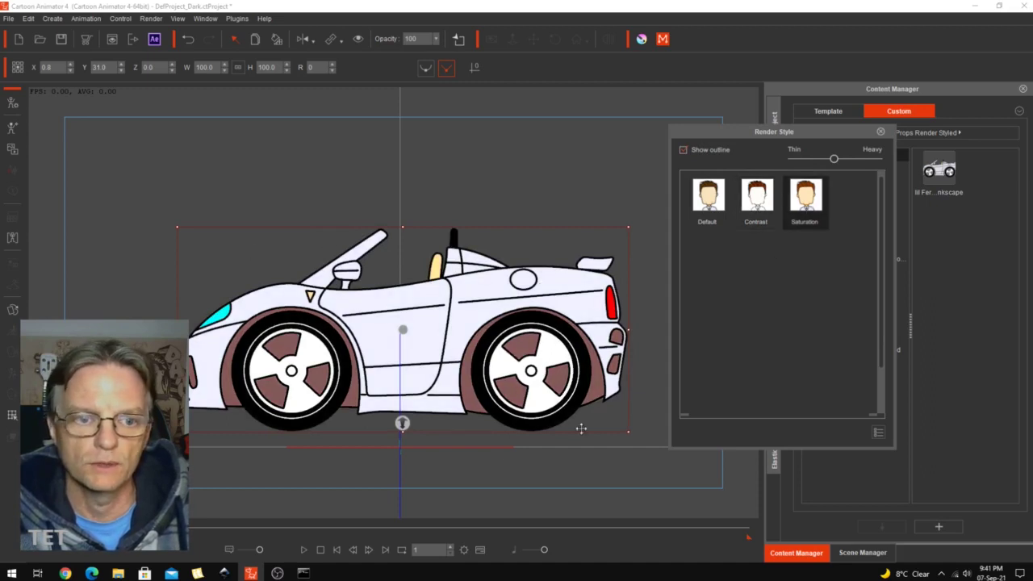
pyautogui.click(709, 203)
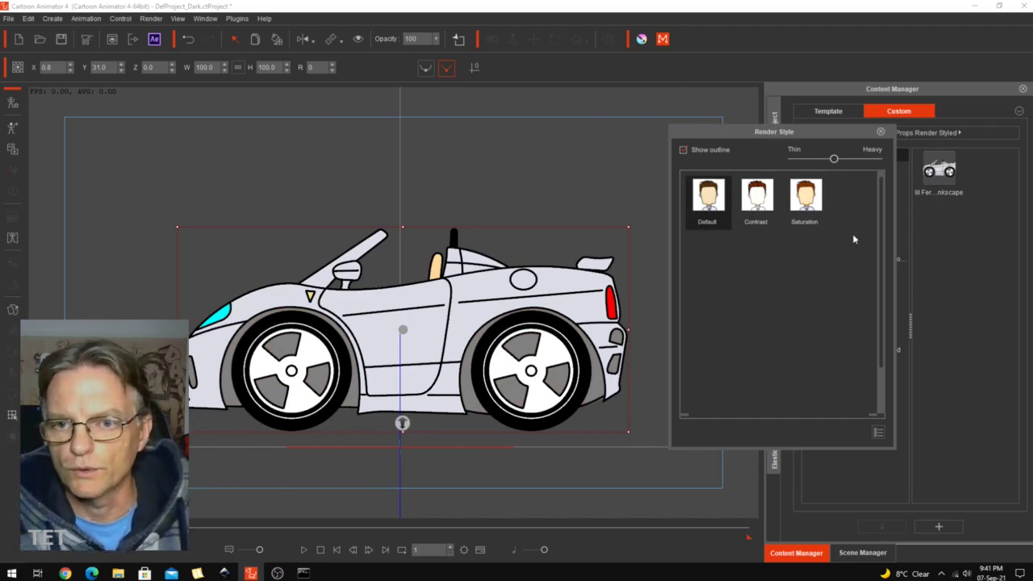
pyautogui.click(878, 432)
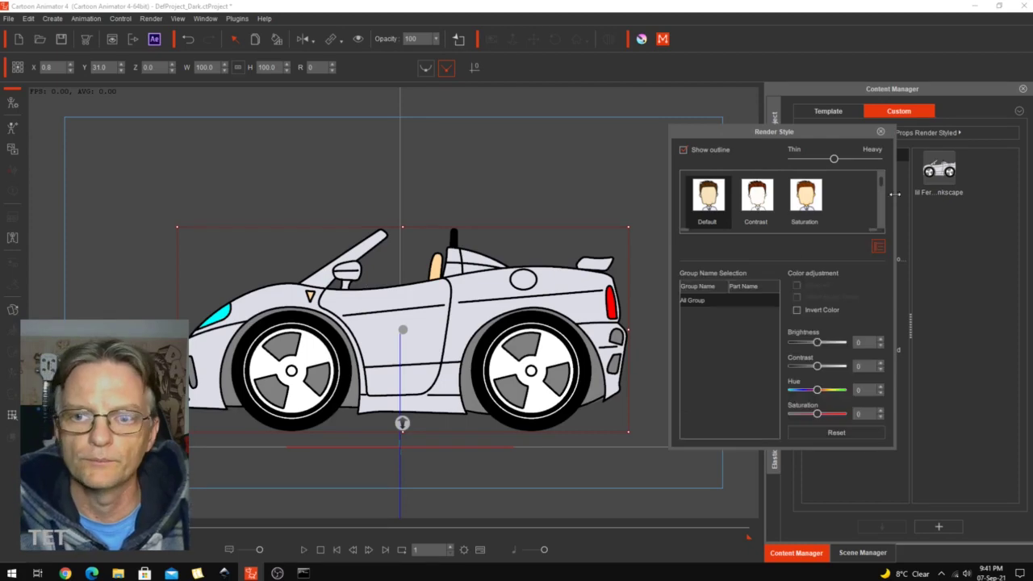
pyautogui.click(881, 131)
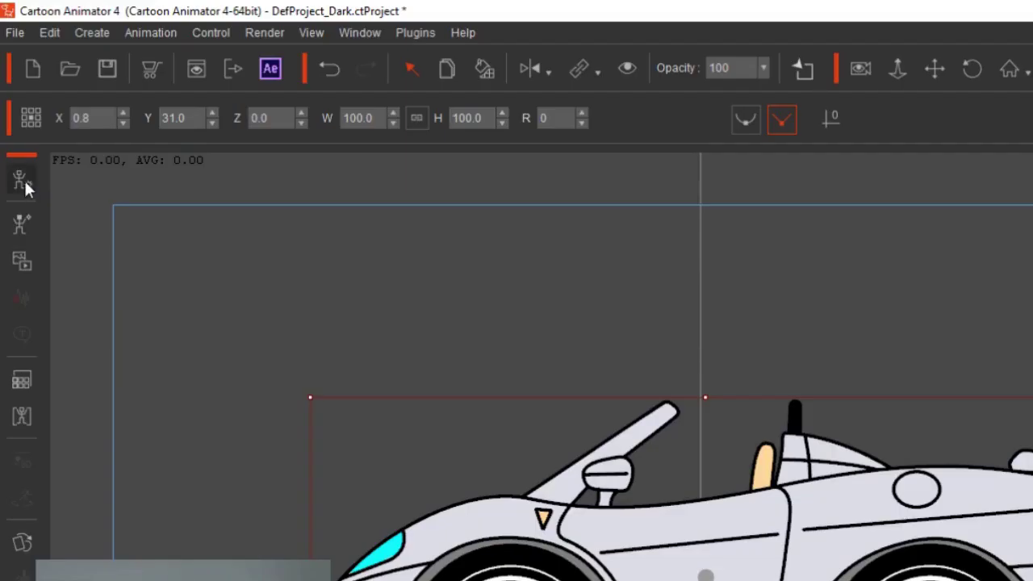
# Open the car prop in the Composer, select its artwork, and bring up the Vector Grouping Tool beside the car
pyautogui.click(22, 175)
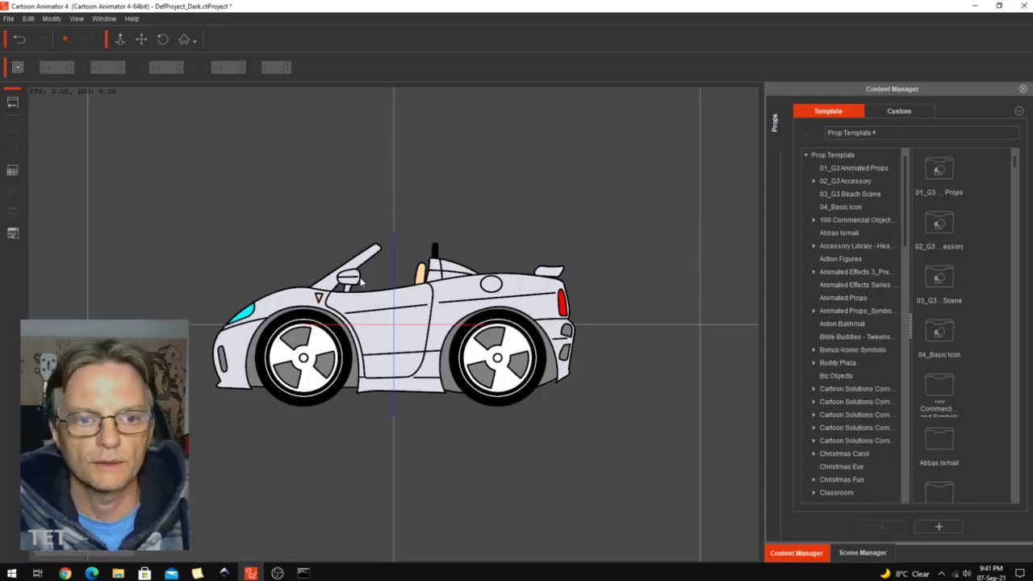
pyautogui.click(414, 313)
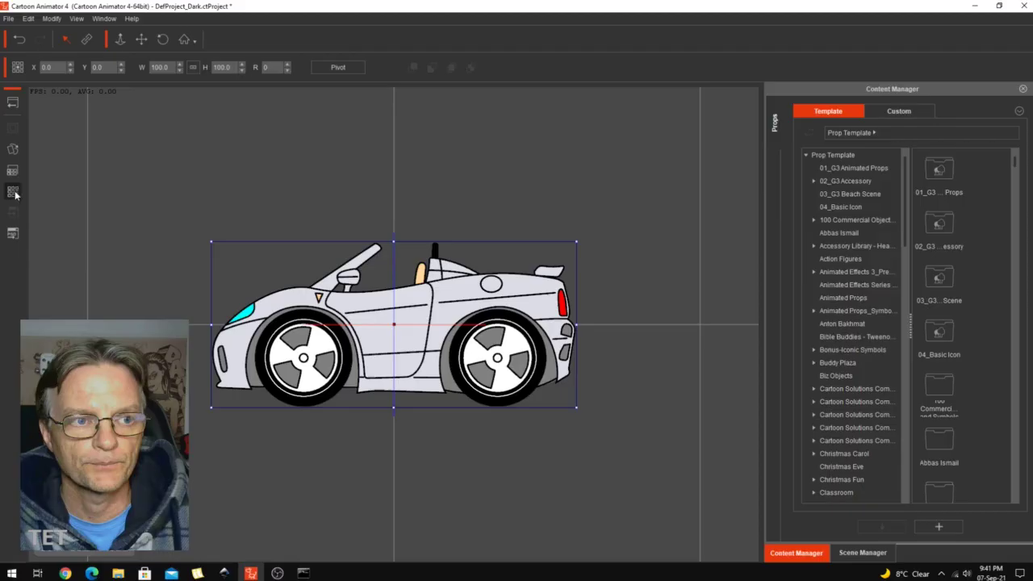
pyautogui.click(24, 338)
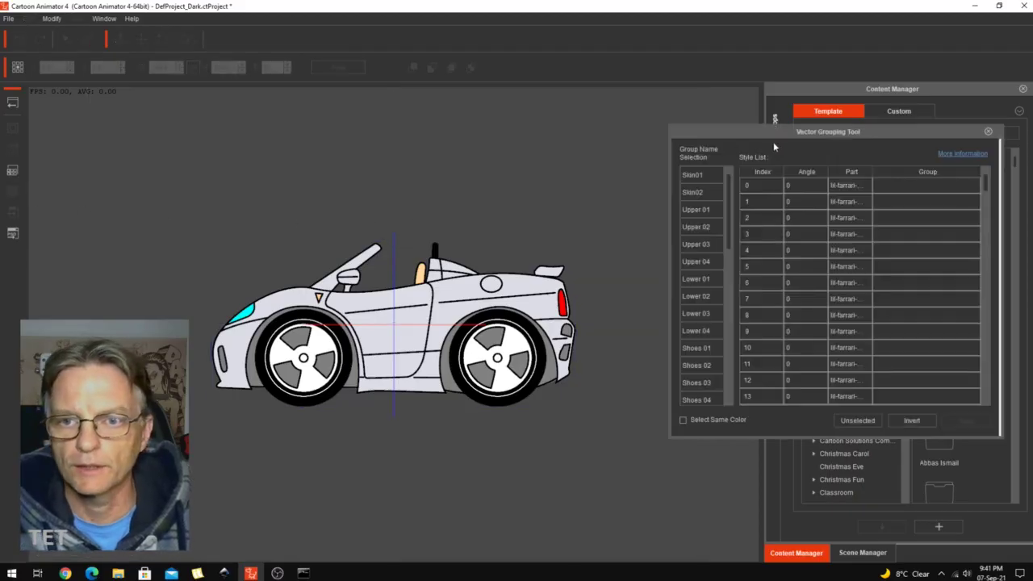
pyautogui.moveTo(781, 132); pyautogui.dragTo(701, 123)
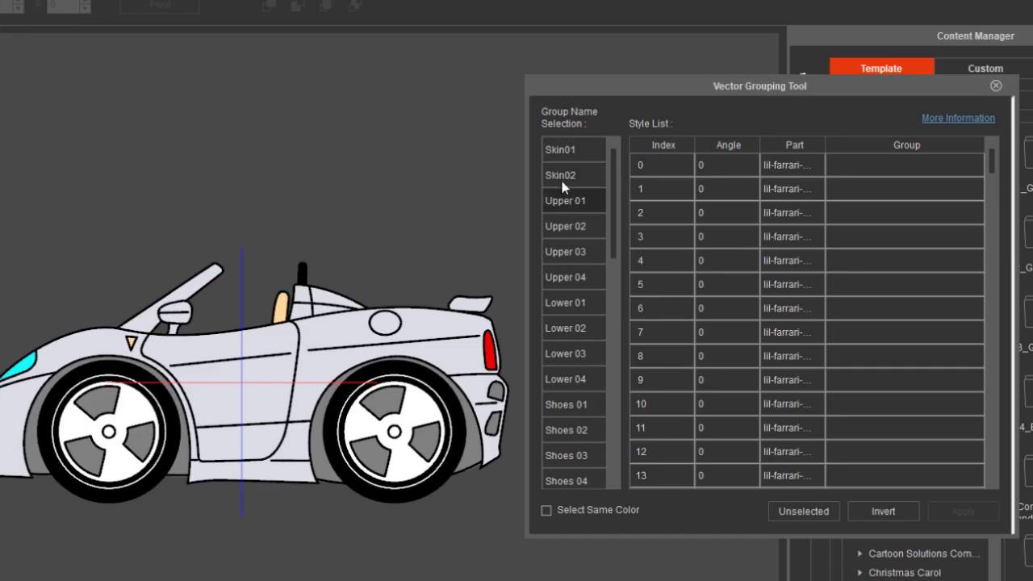
# Examine the available group names in the Vector Grouping Tool, from the skin and clothing groups through the custom and outline groups
pyautogui.moveTo(615, 173); pyautogui.dragTo(624, 329)
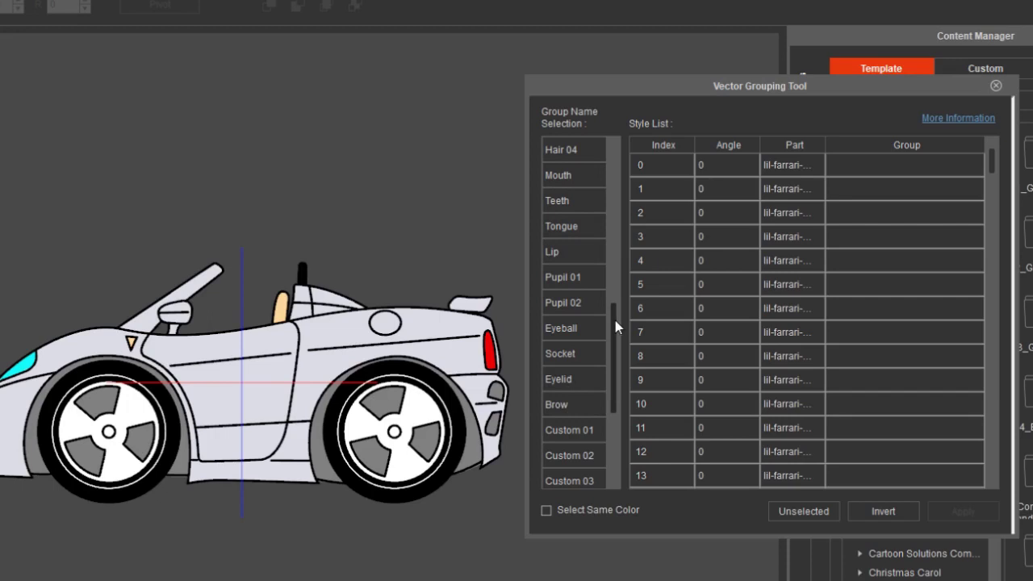
pyautogui.scroll(4, 615, 317)
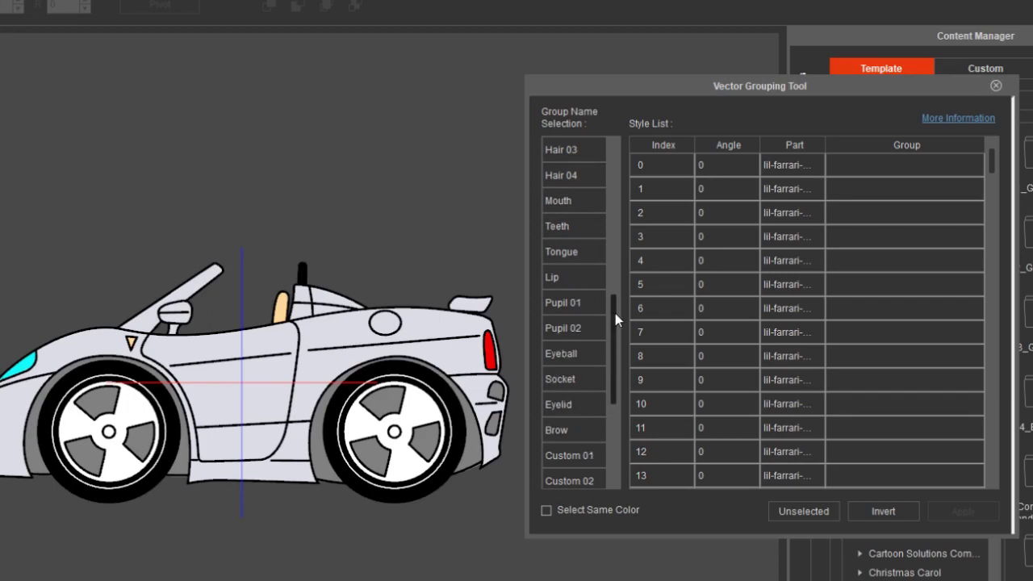
pyautogui.moveTo(616, 288); pyautogui.dragTo(608, 147)
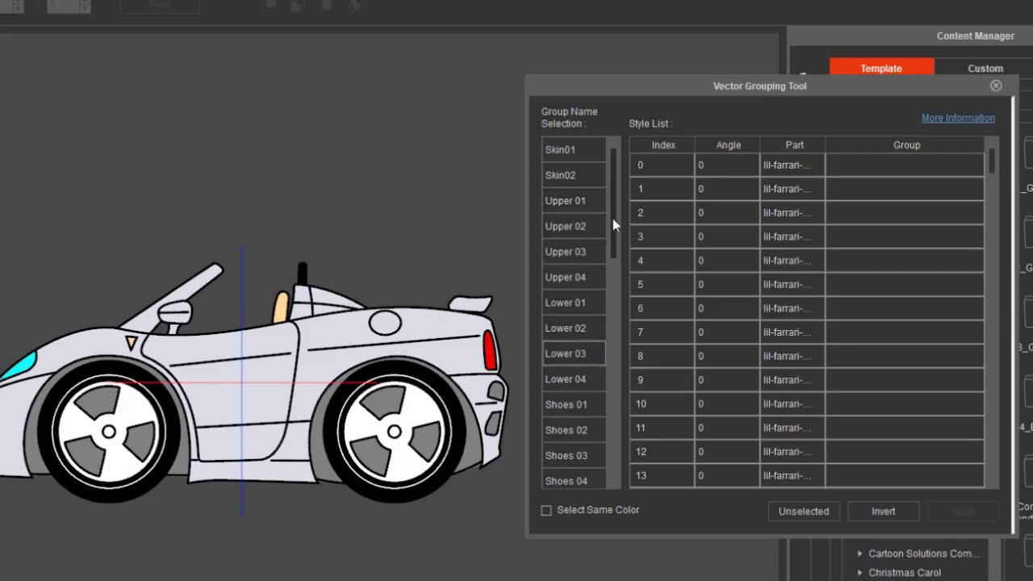
pyautogui.moveTo(613, 218); pyautogui.dragTo(613, 244)
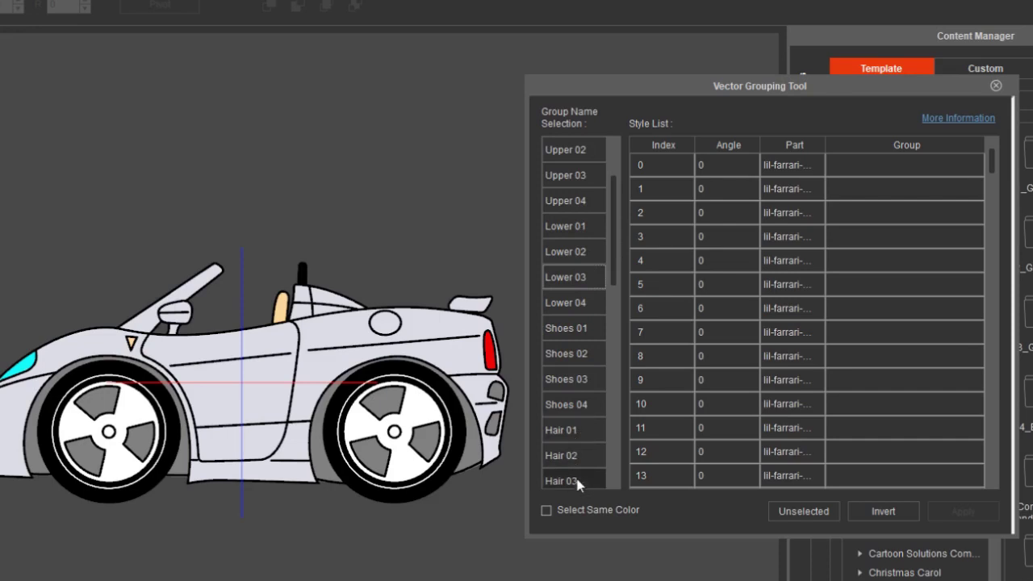
pyautogui.moveTo(615, 272); pyautogui.dragTo(614, 307)
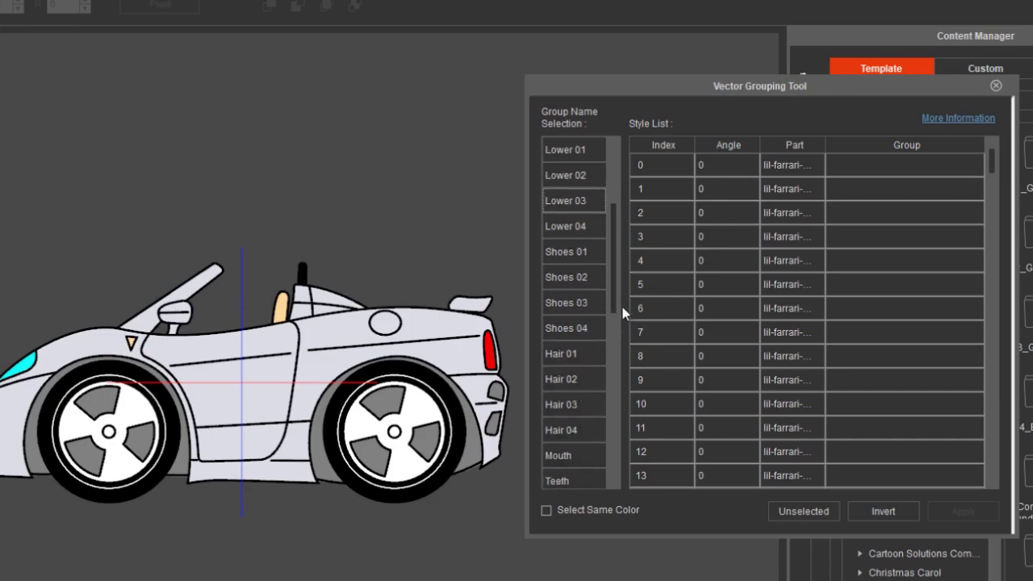
pyautogui.moveTo(615, 312); pyautogui.dragTo(618, 334)
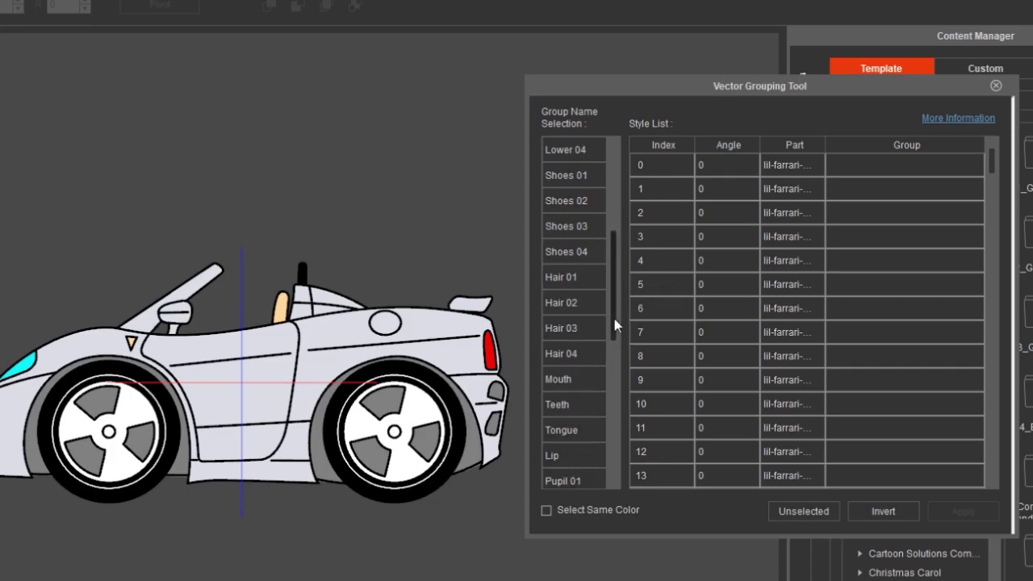
pyautogui.moveTo(614, 324); pyautogui.dragTo(615, 347)
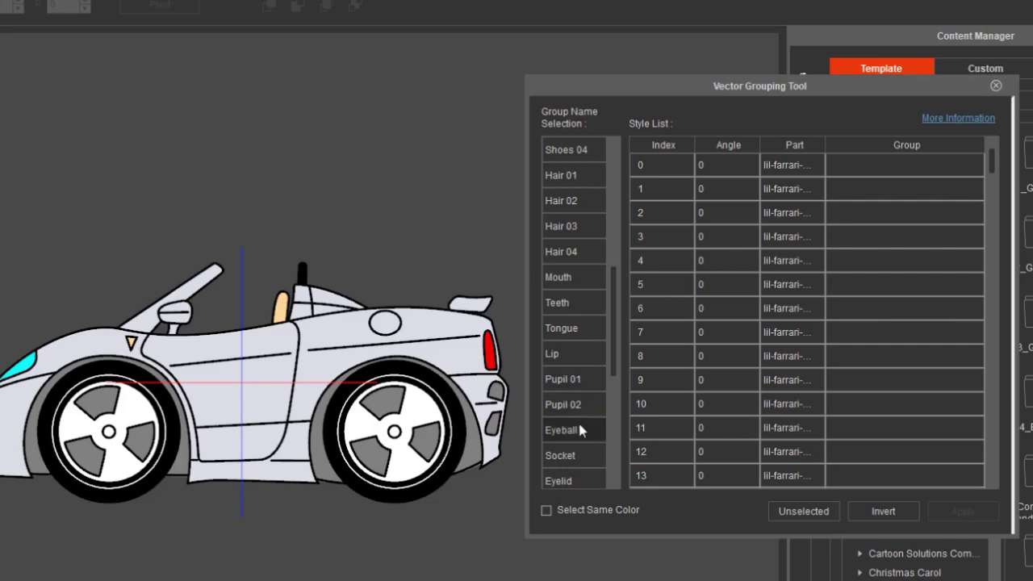
pyautogui.moveTo(615, 363); pyautogui.dragTo(613, 437)
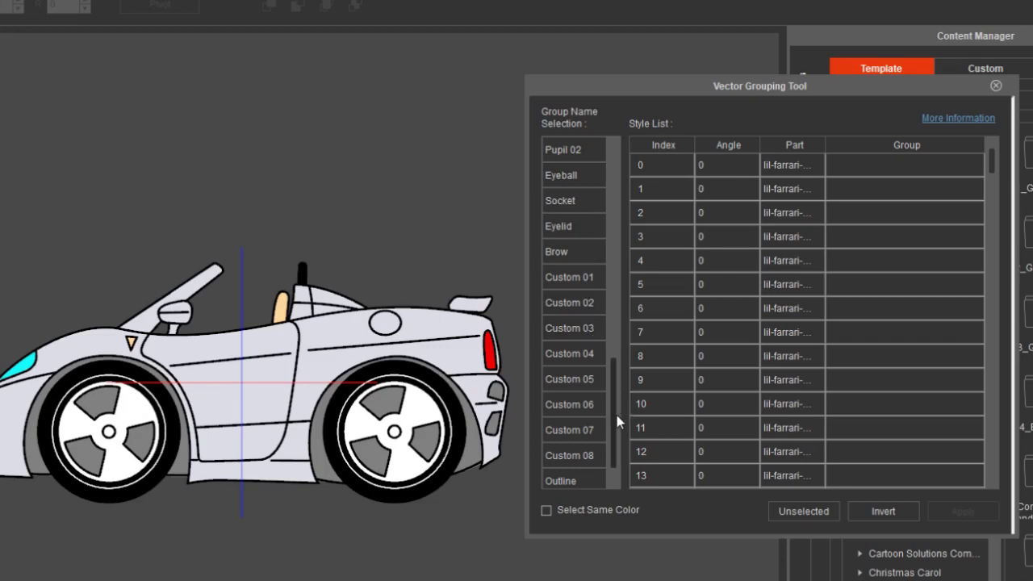
pyautogui.scroll(-1, 616, 416)
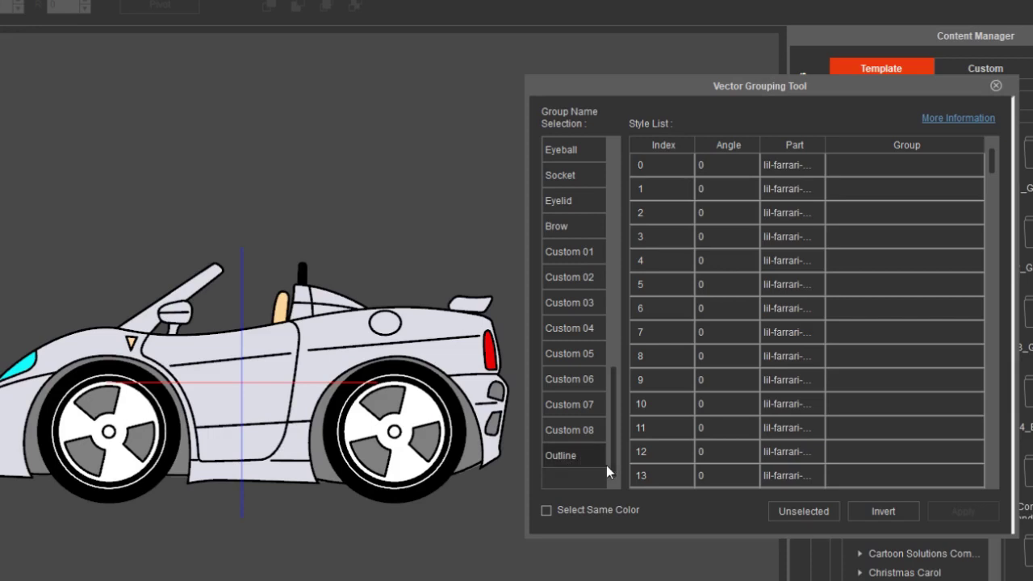
pyautogui.scroll(2, 614, 421)
pyautogui.moveTo(613, 403); pyautogui.dragTo(612, 188)
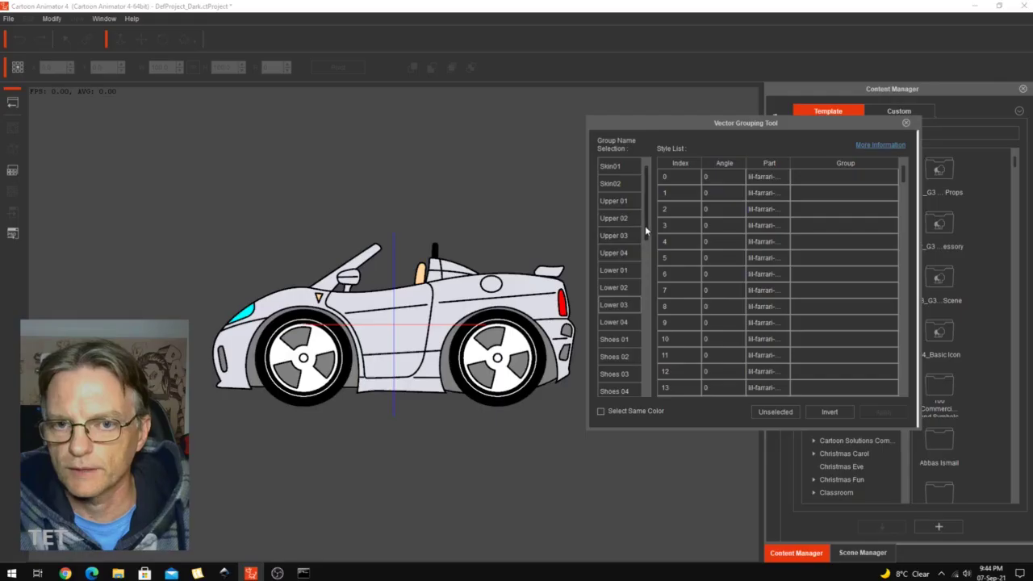
pyautogui.moveTo(611, 237); pyautogui.dragTo(620, 285)
pyautogui.scroll(2, 651, 258)
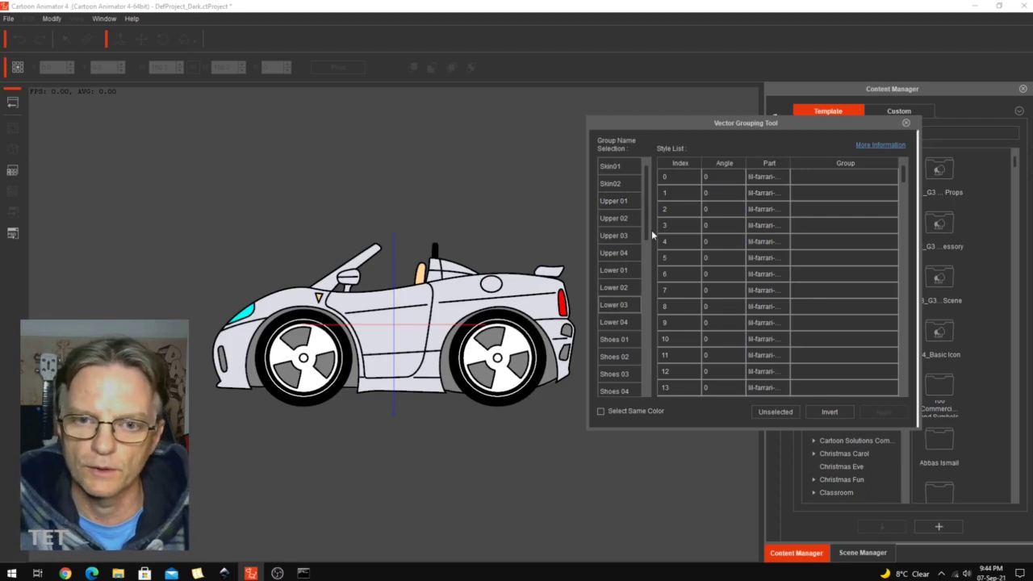
pyautogui.moveTo(648, 231); pyautogui.dragTo(655, 282)
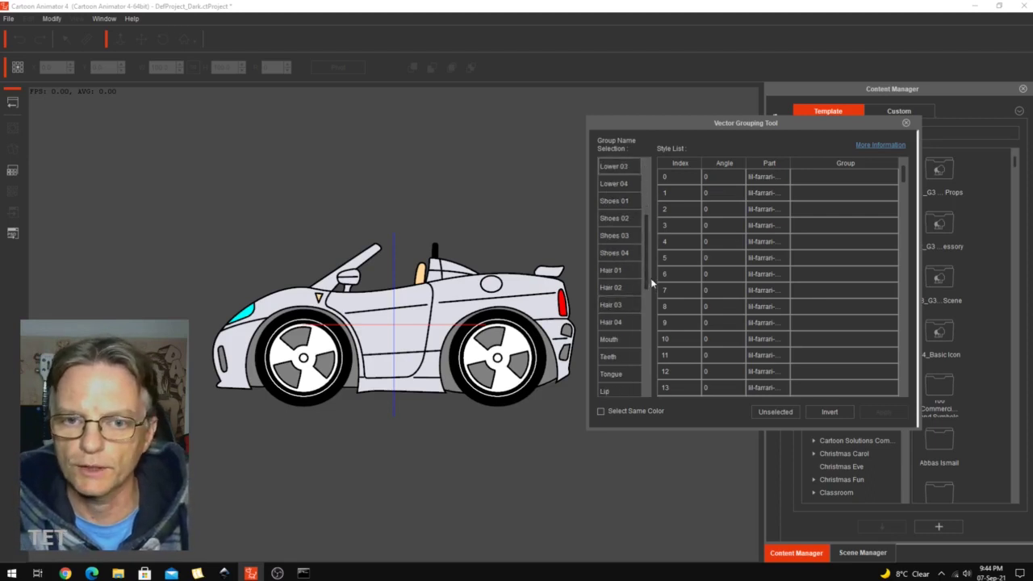
# Go through style entries 0, 1, 2, 3 and 5 to see which part of the car each one highlights
pyautogui.scroll(3, 653, 286)
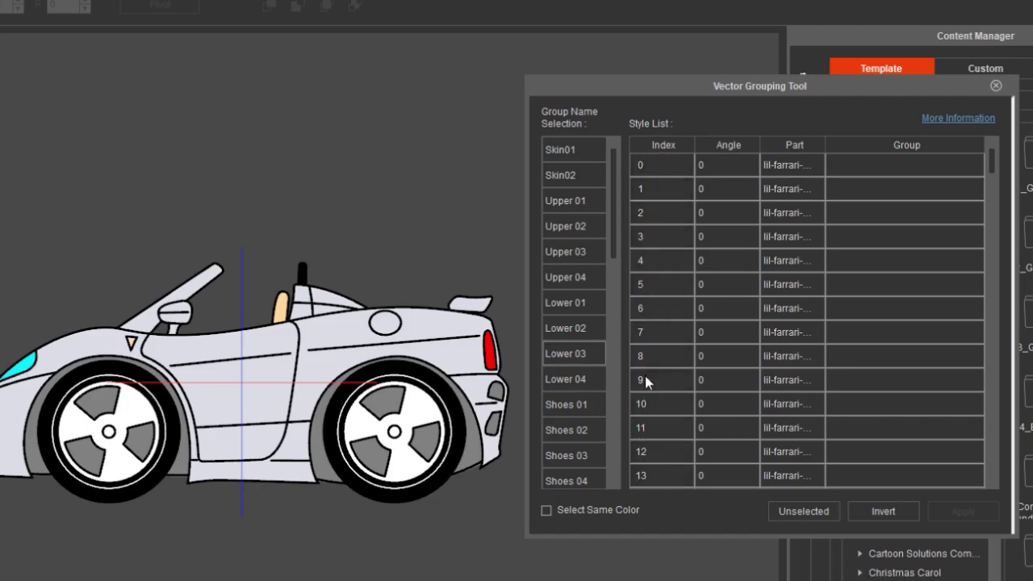
pyautogui.click(655, 163)
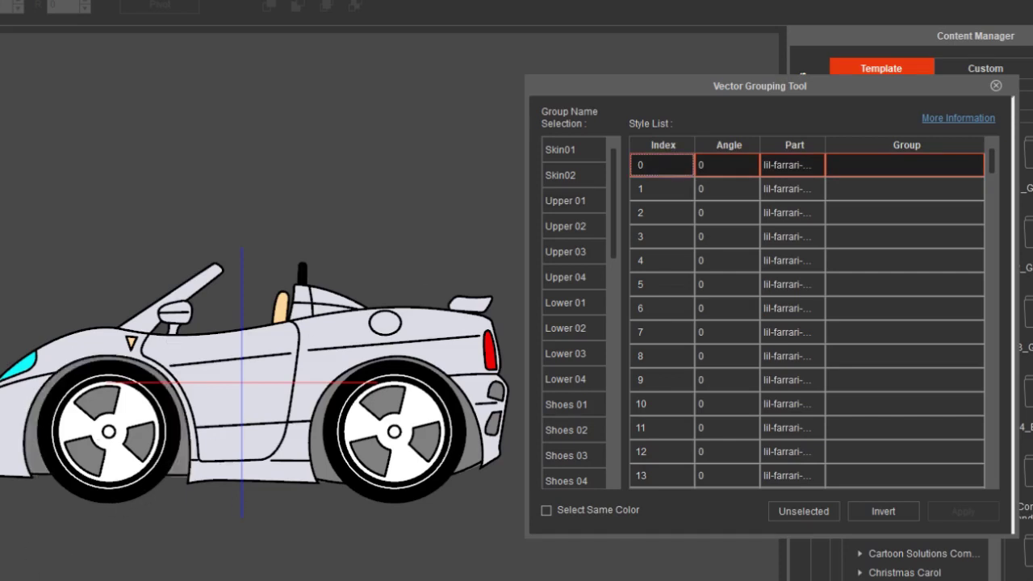
pyautogui.click(672, 189)
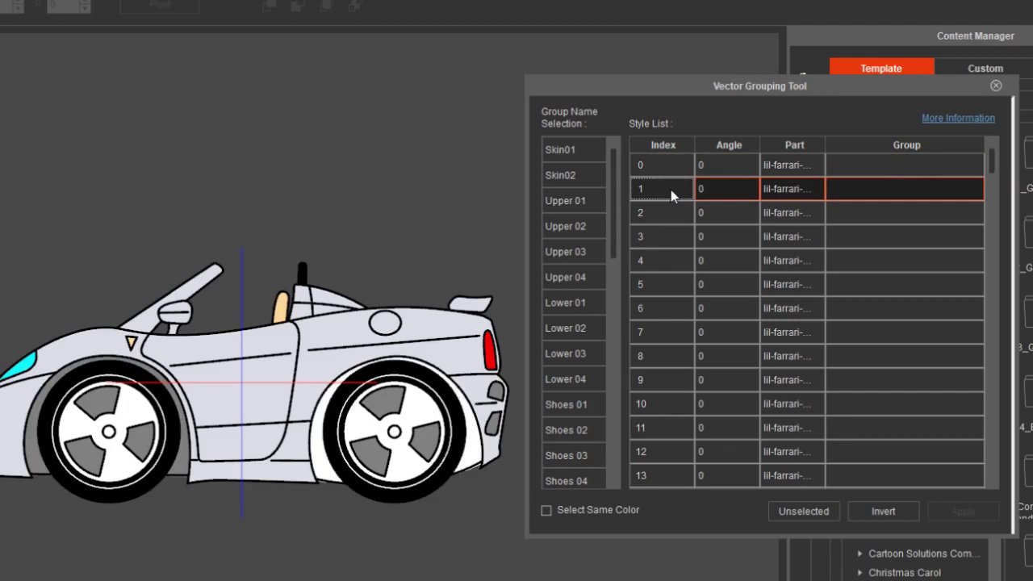
pyautogui.click(663, 217)
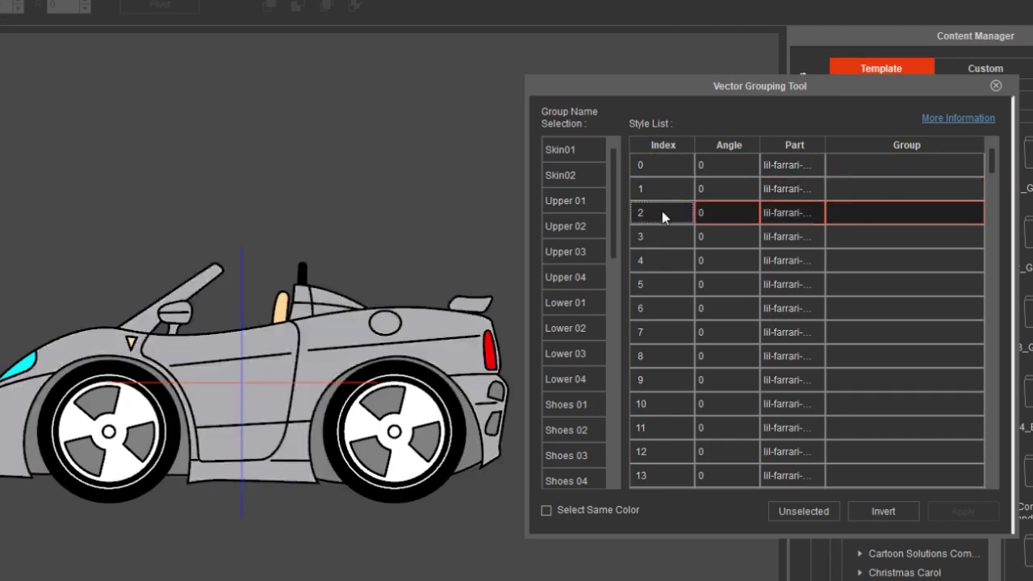
pyautogui.click(664, 238)
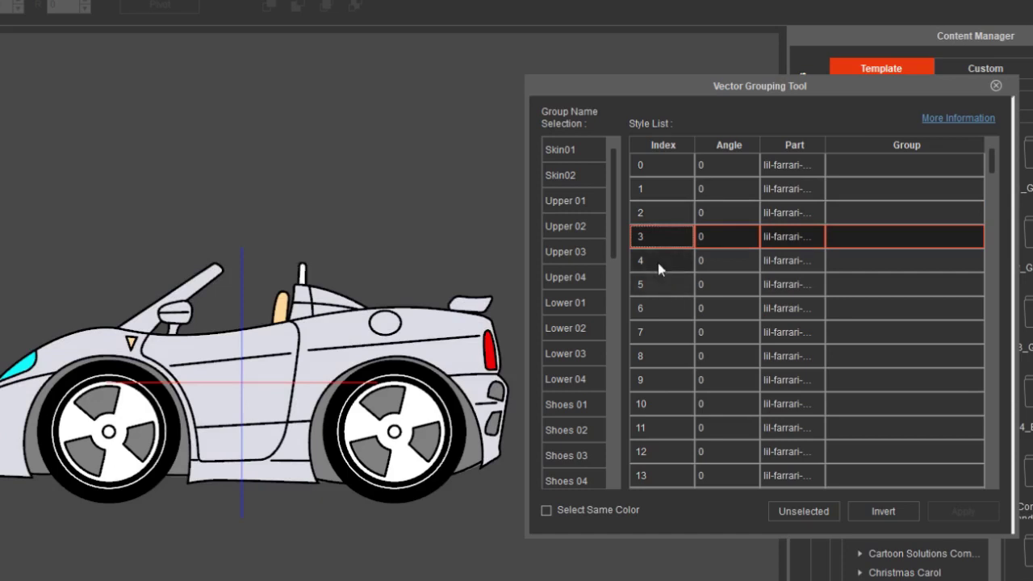
pyautogui.click(657, 282)
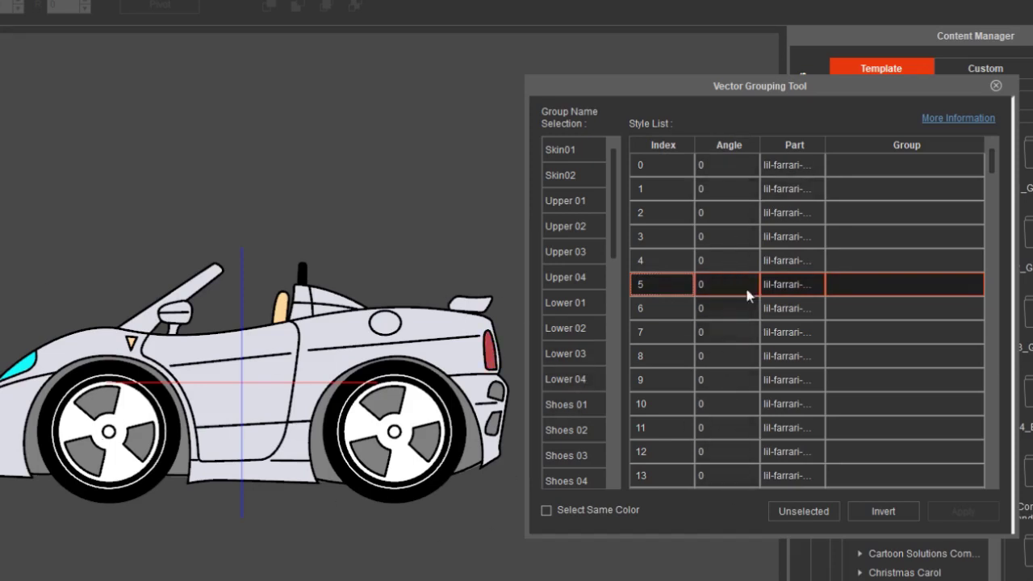
# Adjust the Part column width to read the part names, and look through the style list to its last entry and back
pyautogui.moveTo(825, 146); pyautogui.dragTo(869, 146)
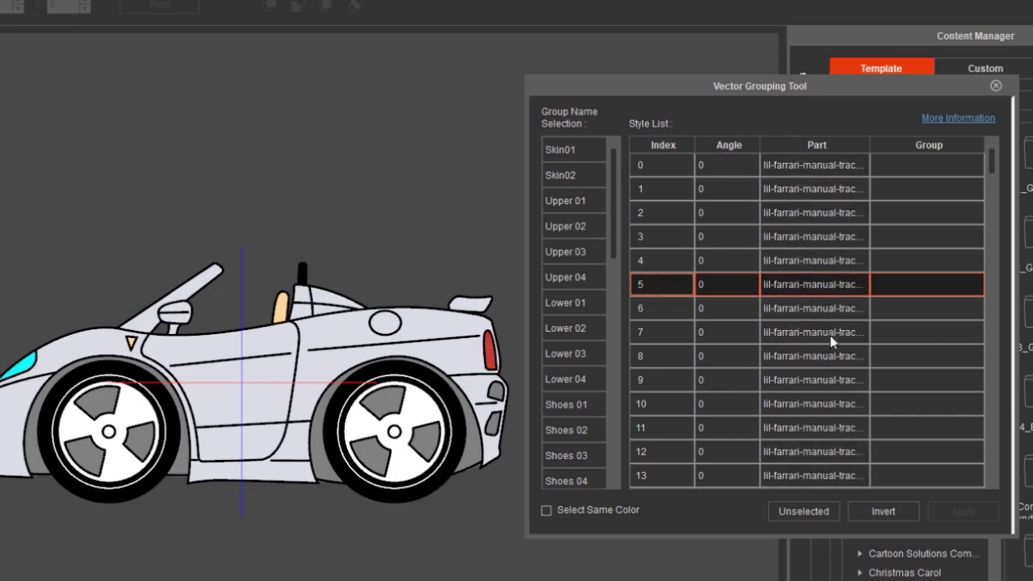
pyautogui.moveTo(868, 147)
pyautogui.mouseDown()
pyautogui.moveTo(945, 151)
pyautogui.moveTo(836, 152)
pyautogui.mouseUp()
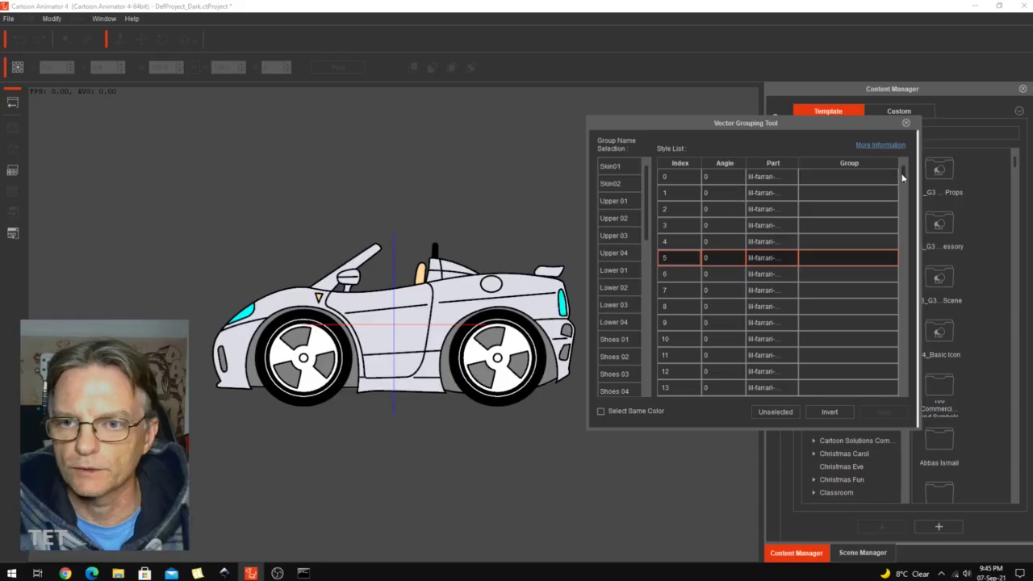
pyautogui.moveTo(992, 160); pyautogui.dragTo(995, 196)
pyautogui.moveTo(906, 198); pyautogui.dragTo(904, 390)
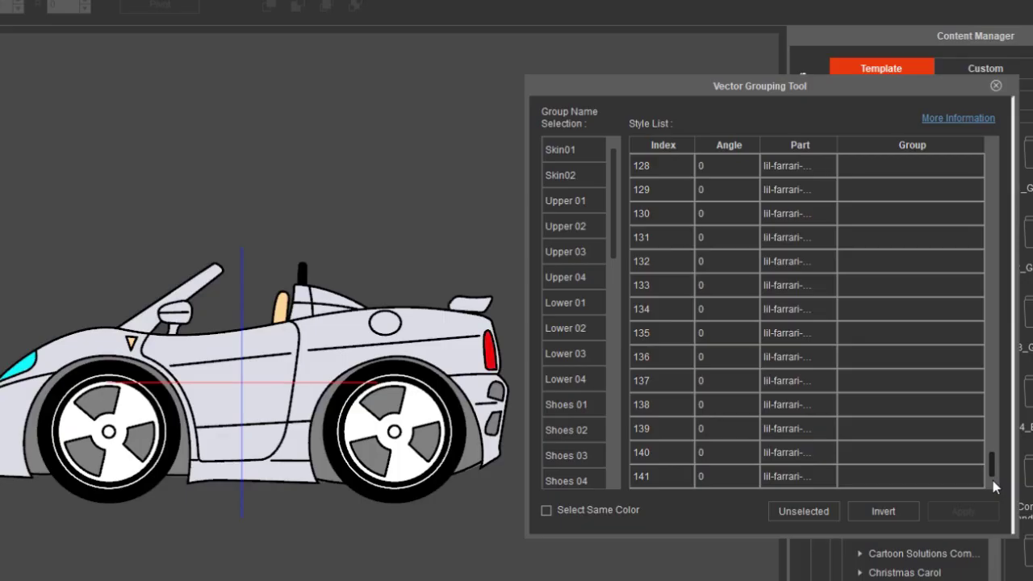
pyautogui.moveTo(993, 475); pyautogui.dragTo(986, 152)
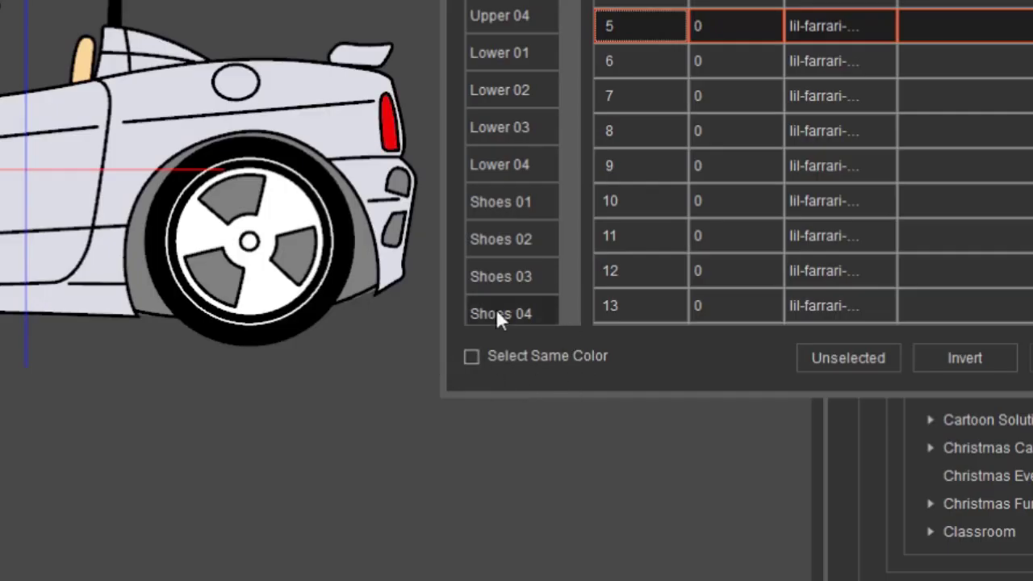
# Enable Select Same Color and assign all style entries sharing index 0's grey colour to the Lower 02 group
pyautogui.click(472, 356)
pyautogui.click(471, 356)
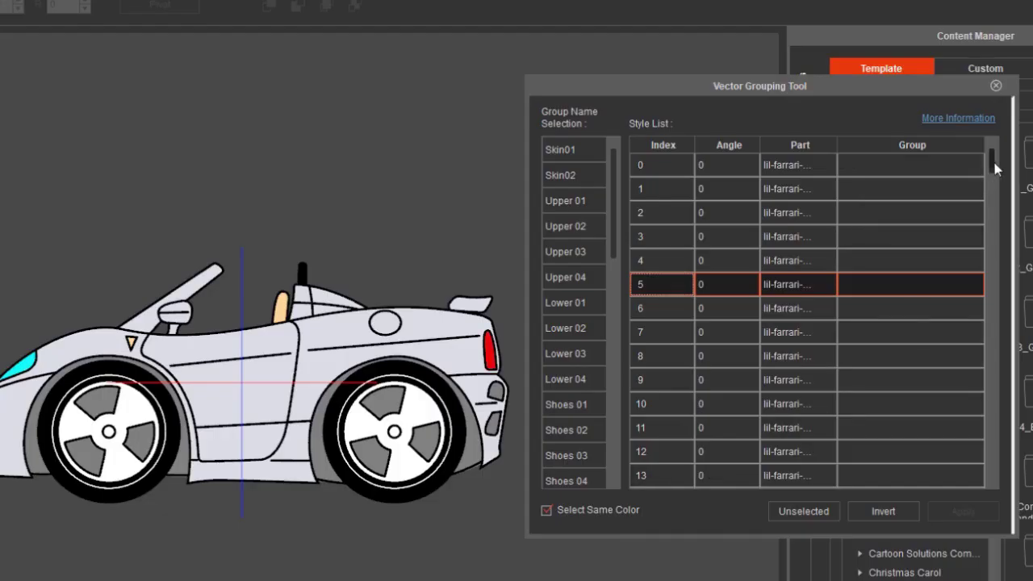
pyautogui.click(797, 168)
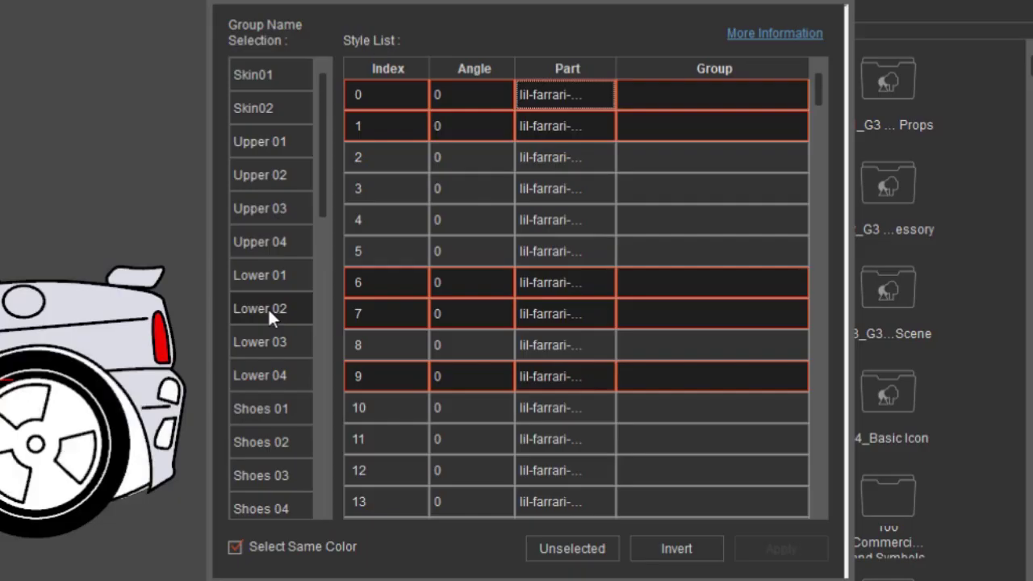
pyautogui.click(268, 308)
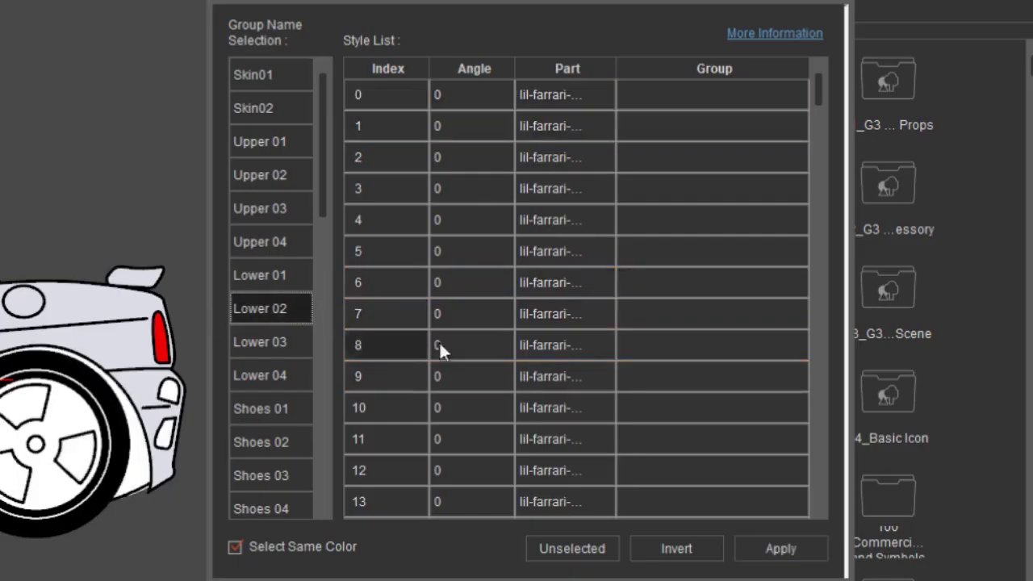
pyautogui.click(779, 551)
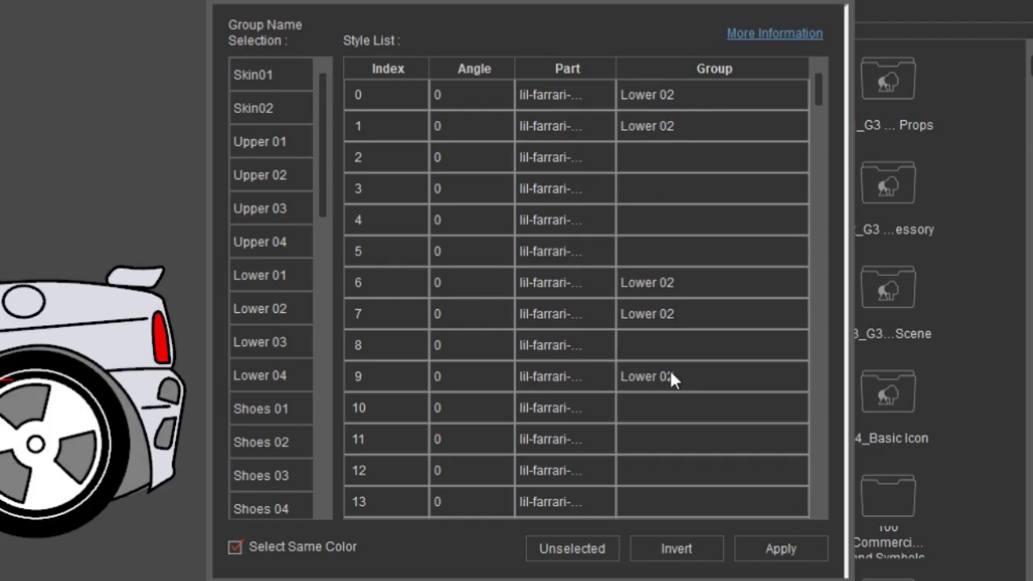
pyautogui.moveTo(816, 84)
pyautogui.mouseDown()
pyautogui.moveTo(812, 150)
pyautogui.moveTo(813, 65)
pyautogui.mouseUp()
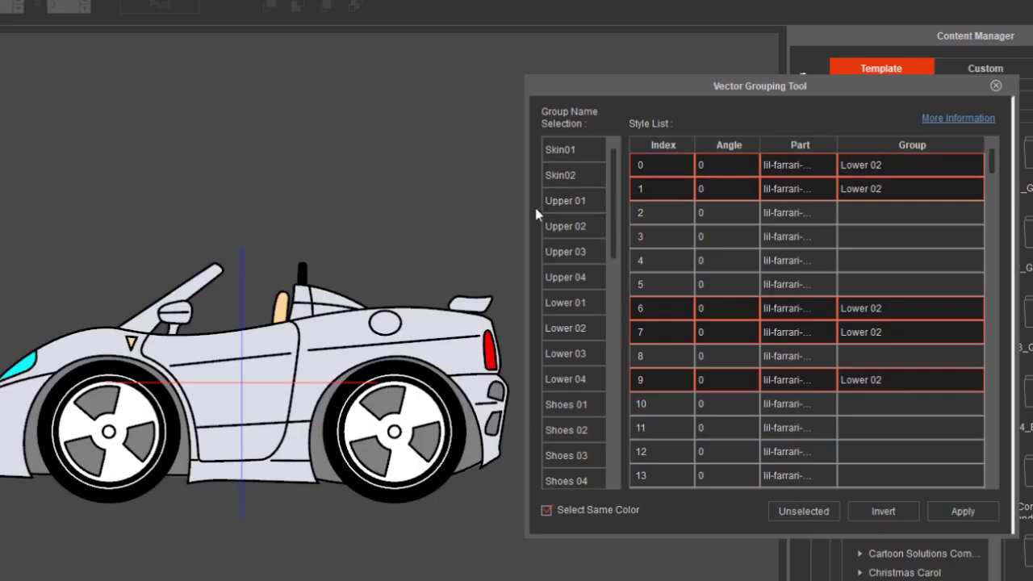
# Assign the car's body colour, style index 2, to the Upper 02 group
pyautogui.click(878, 210)
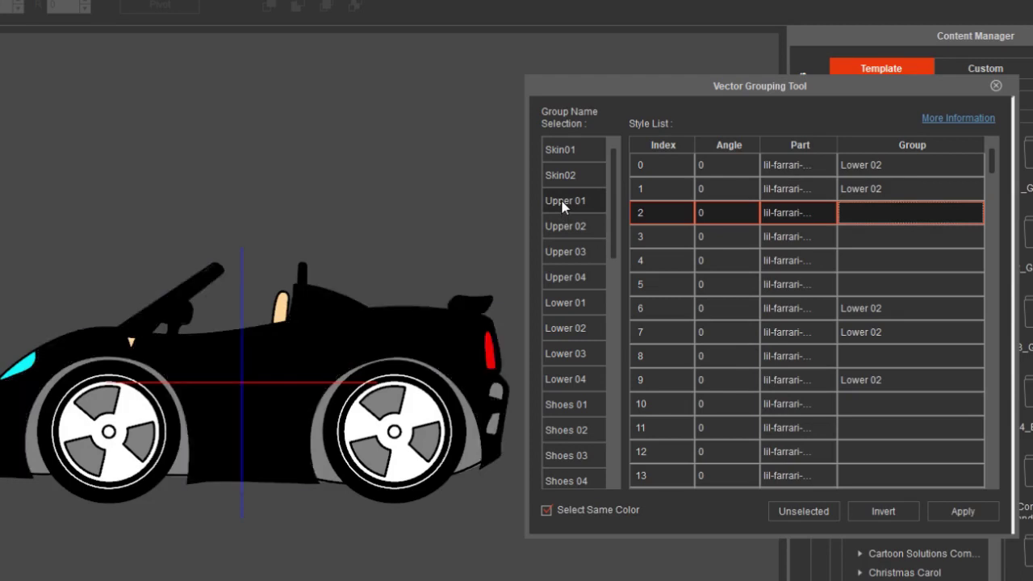
pyautogui.click(578, 226)
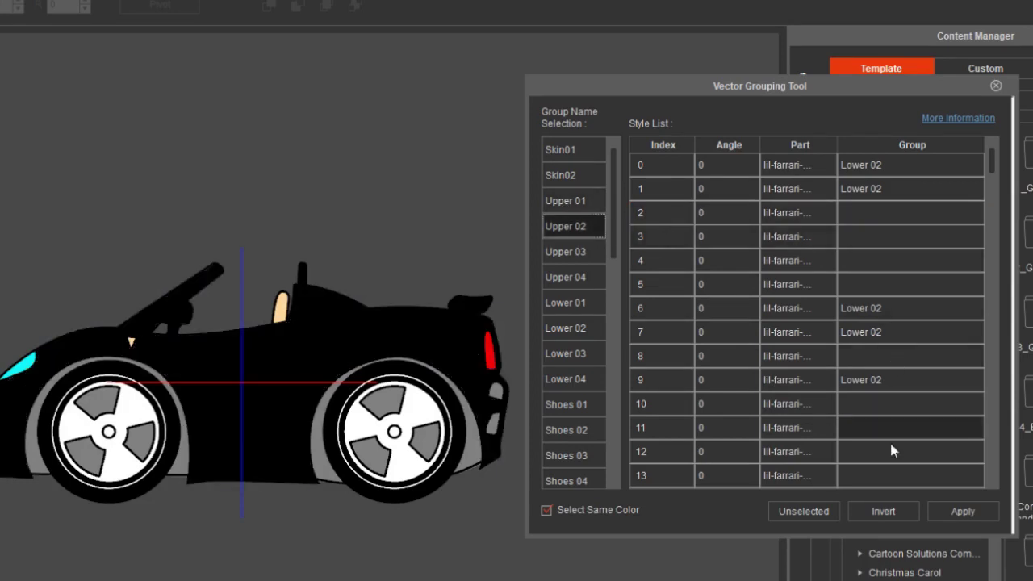
pyautogui.click(962, 512)
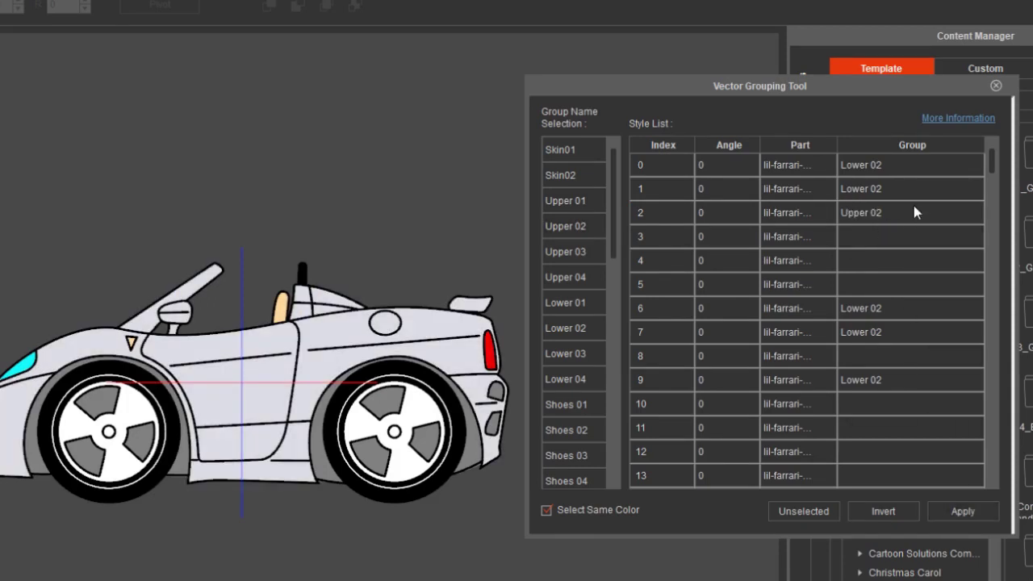
# Assign all black style entries sharing index 3's colour to the Outline group
pyautogui.click(877, 243)
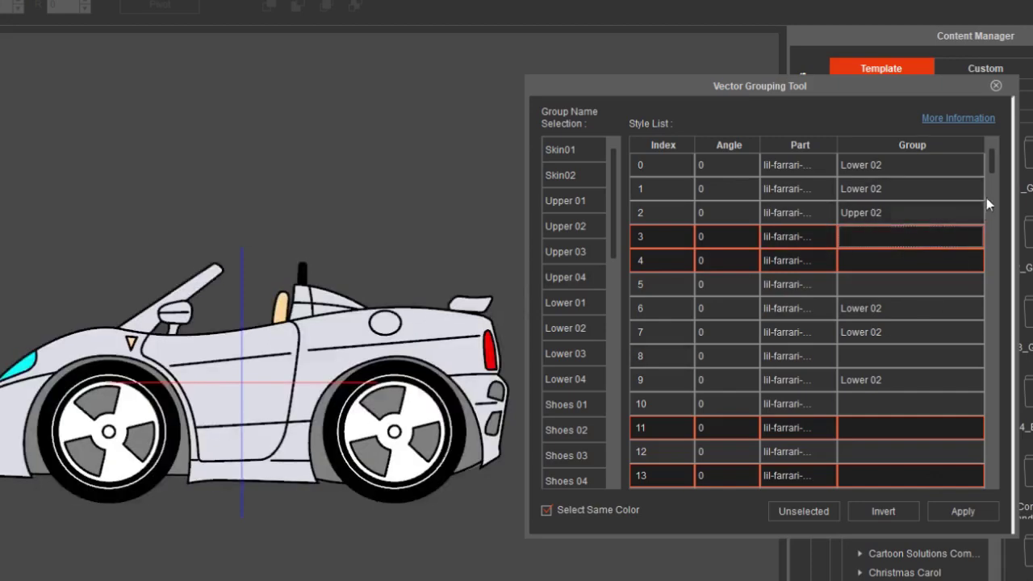
pyautogui.moveTo(992, 161)
pyautogui.mouseDown()
pyautogui.moveTo(994, 478)
pyautogui.moveTo(993, 155)
pyautogui.mouseUp()
pyautogui.moveTo(611, 162); pyautogui.dragTo(577, 468)
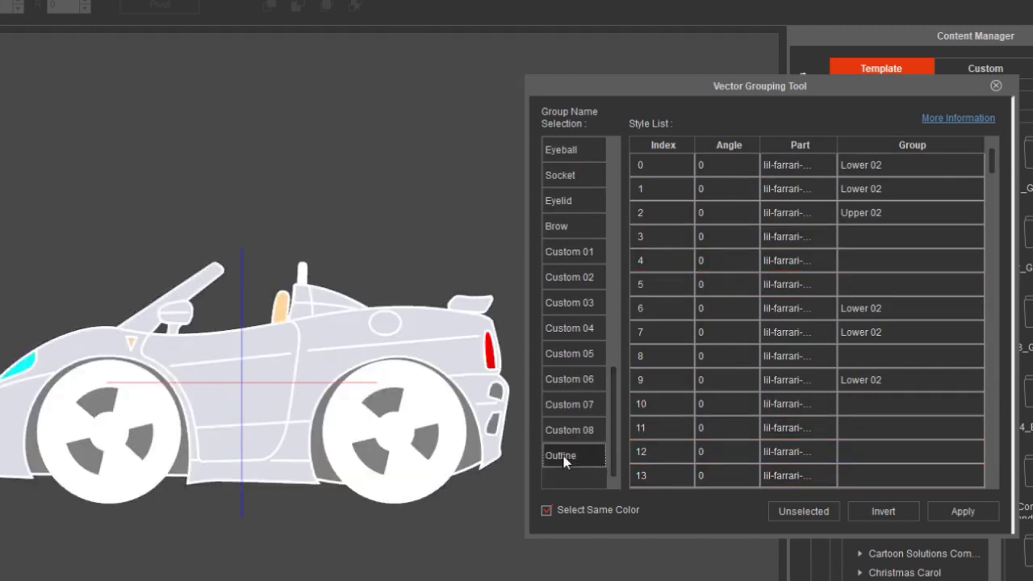
pyautogui.click(961, 512)
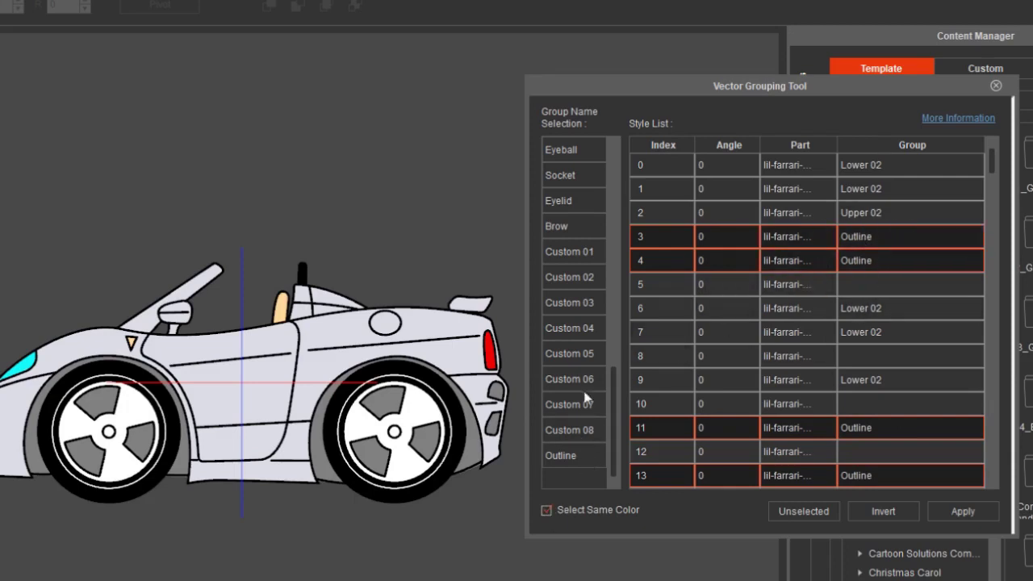
# Disable Select Same Color and check individually which car parts style entries 7, 3 and 4 highlight
pyautogui.click(548, 512)
pyautogui.click(581, 514)
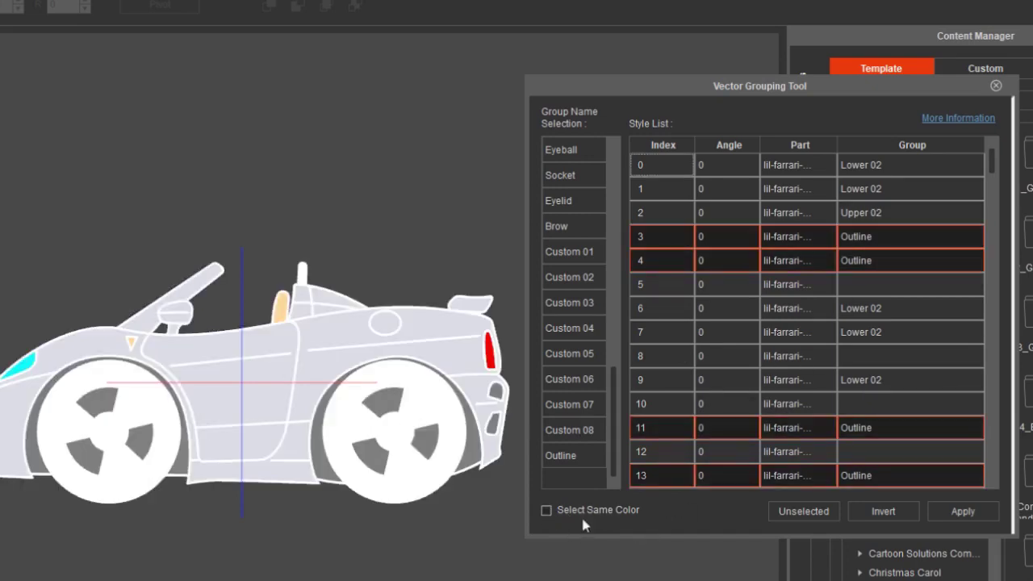
pyautogui.click(955, 337)
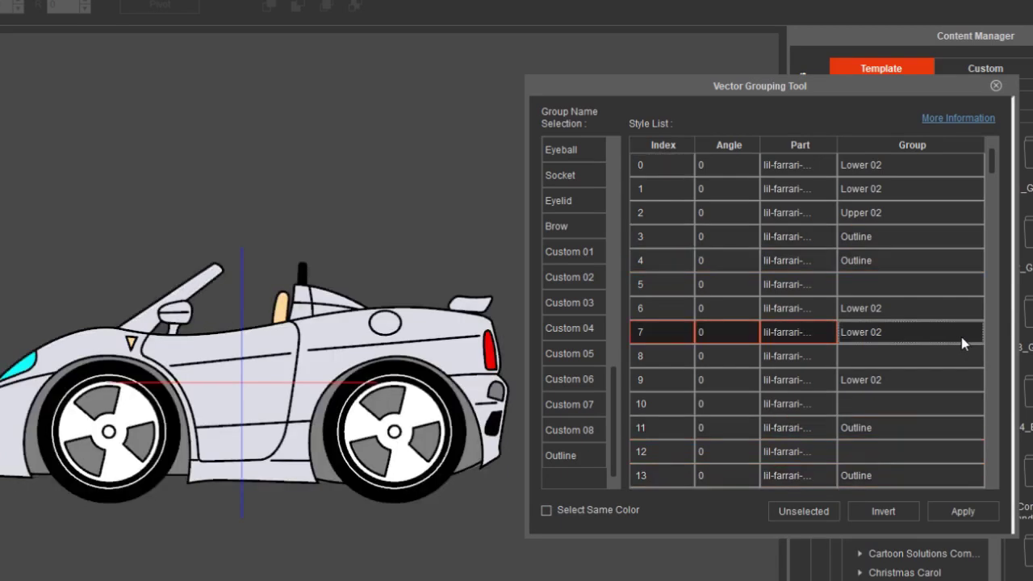
pyautogui.click(868, 237)
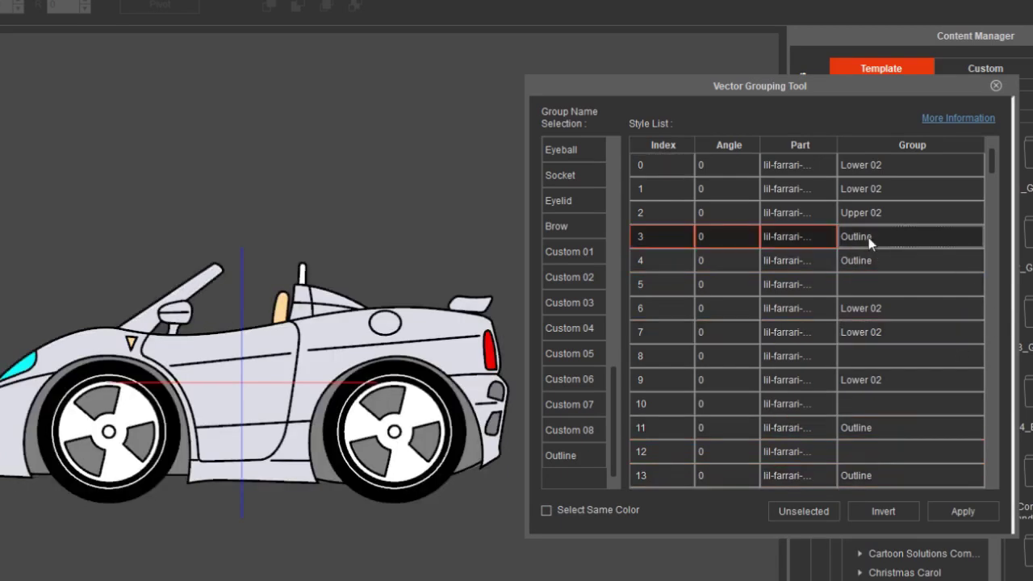
pyautogui.click(857, 261)
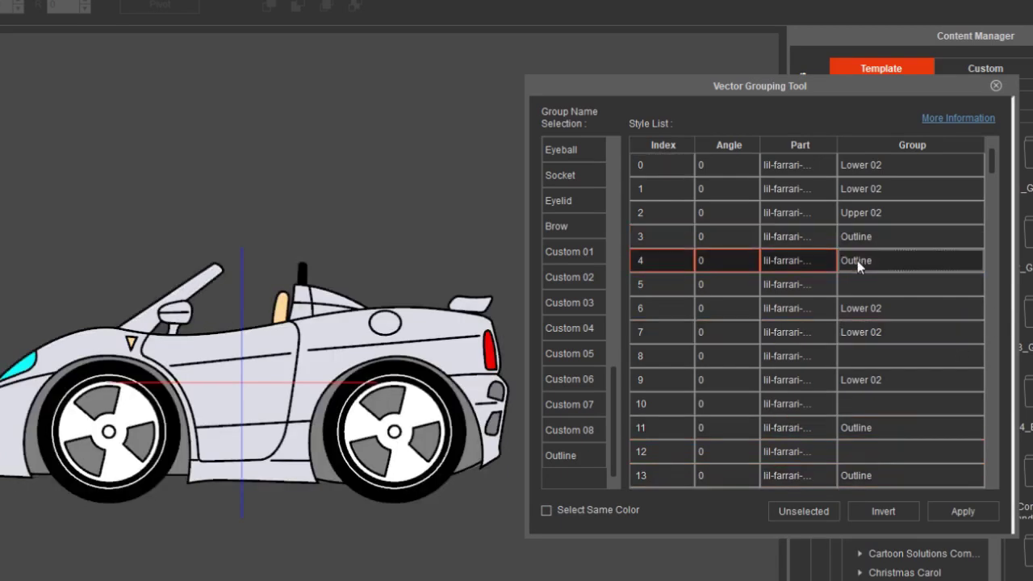
# Reassign the black bar behind the seat, style index 3, to the Lower 04 group
pyautogui.click(862, 235)
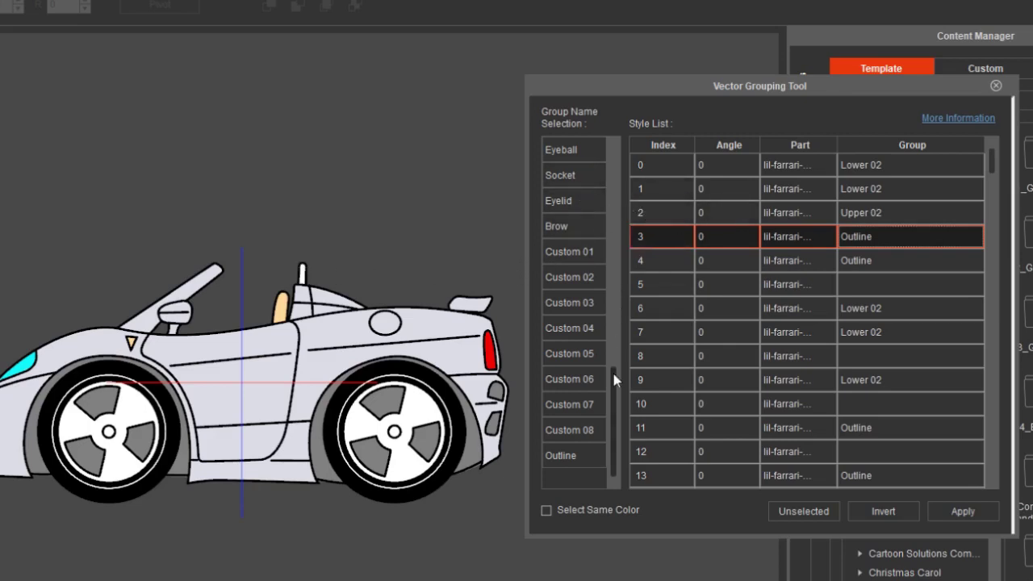
pyautogui.moveTo(613, 374); pyautogui.dragTo(625, 301)
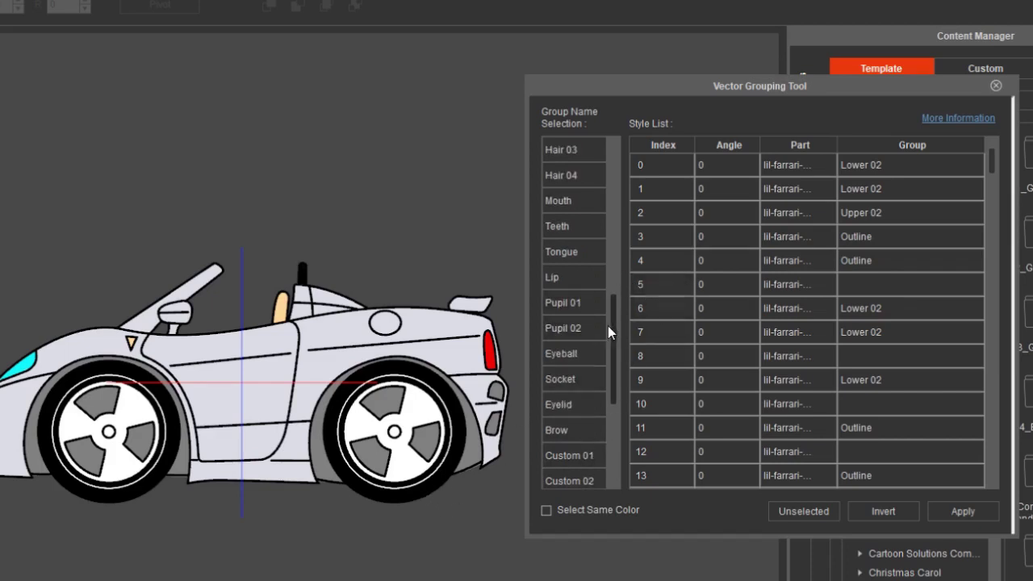
pyautogui.moveTo(613, 328); pyautogui.dragTo(636, 240)
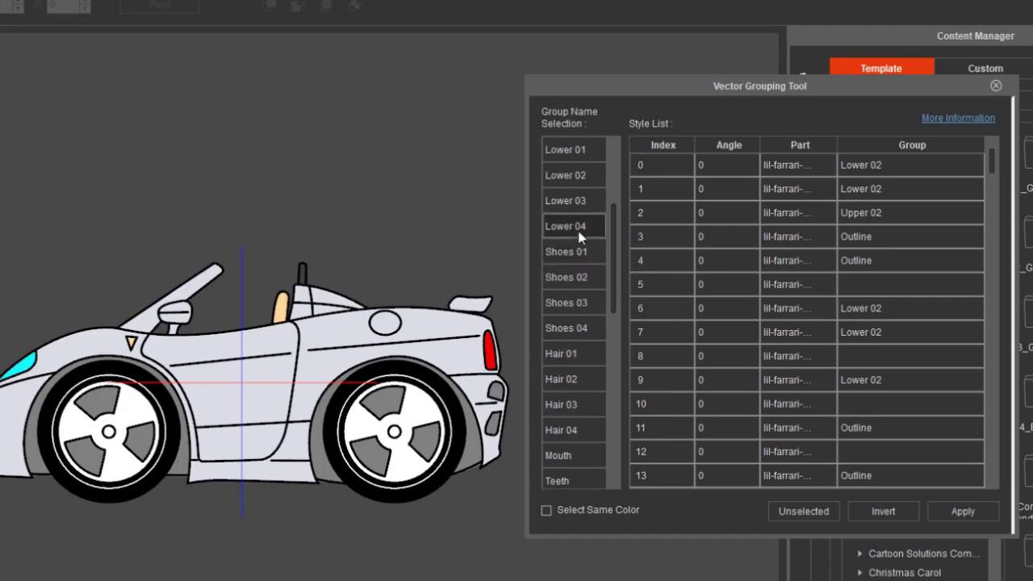
pyautogui.click(960, 512)
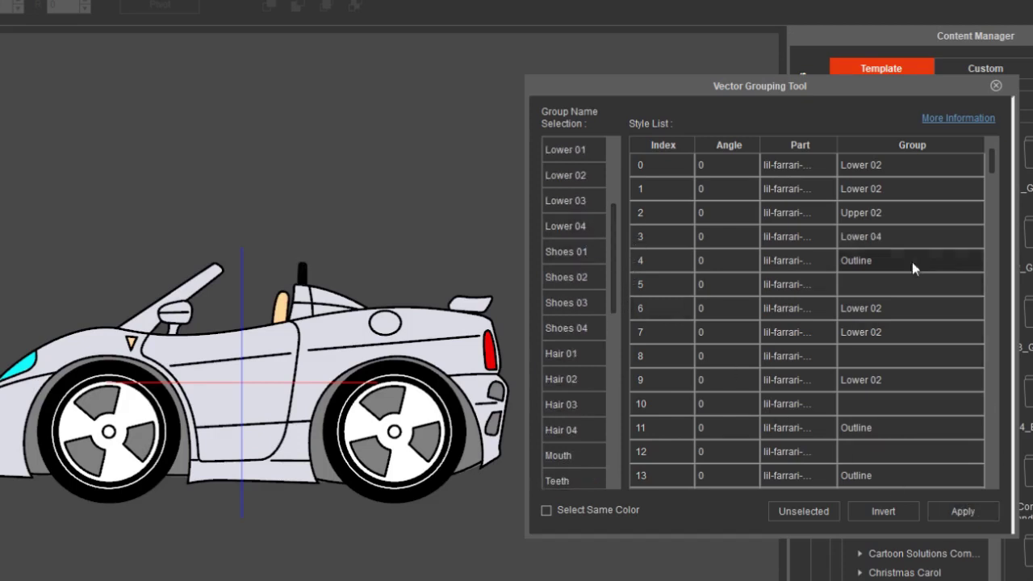
# Check the parts covered by style entries 4 and 5, and reassign the front tyre, index 11, to the Lower 04 group
pyautogui.click(851, 263)
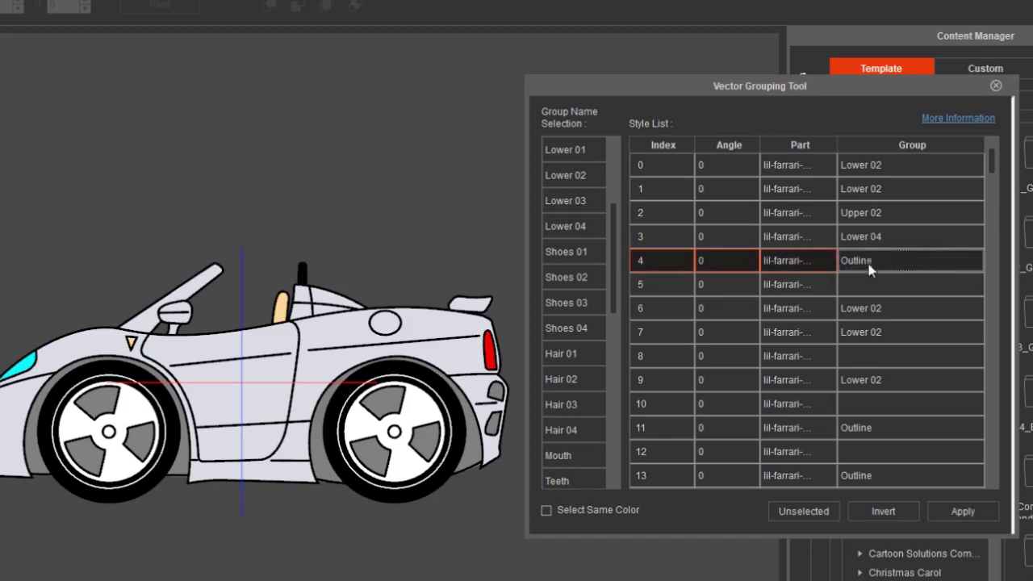
pyautogui.click(859, 283)
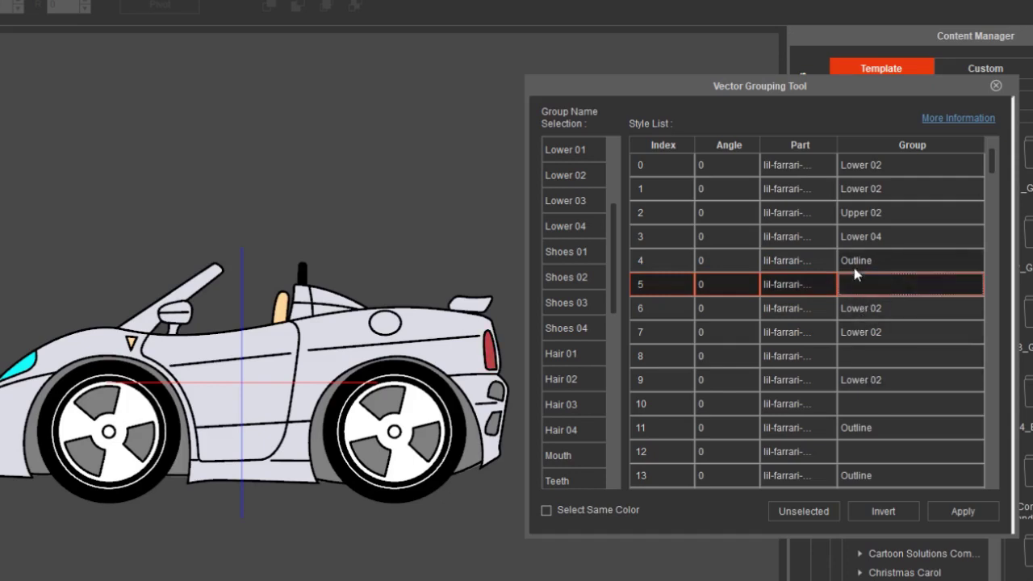
pyautogui.click(857, 266)
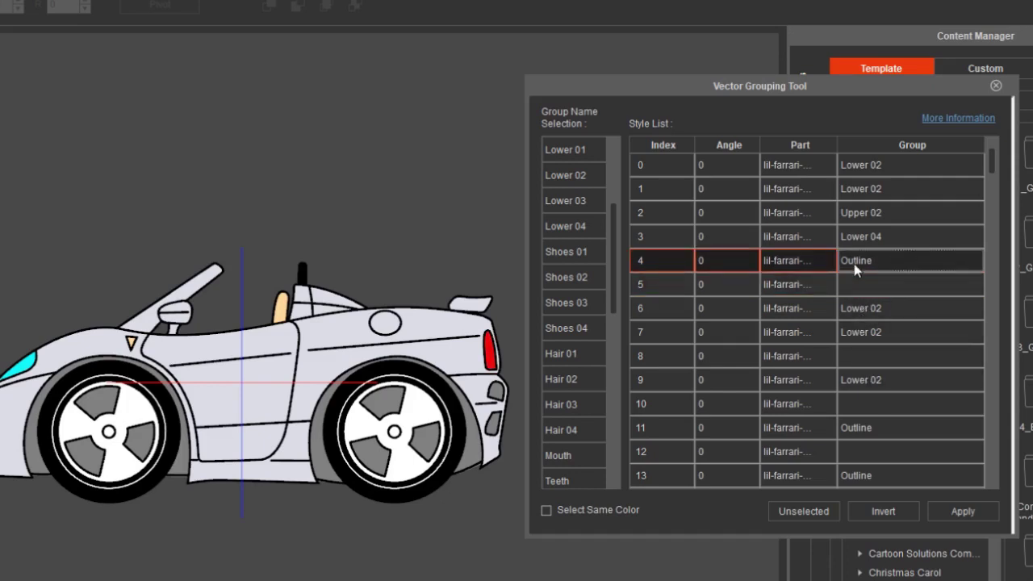
pyautogui.click(857, 432)
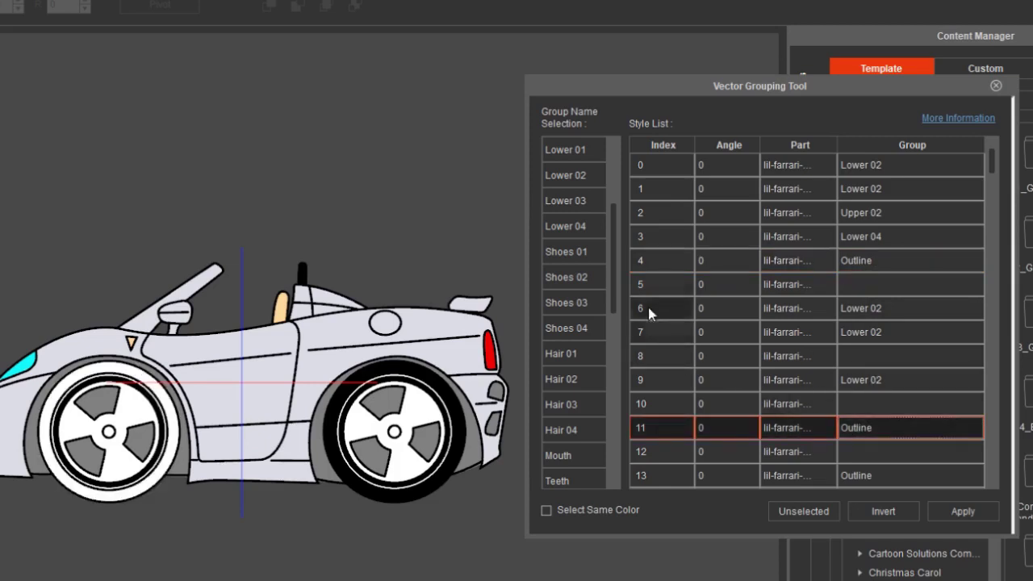
pyautogui.click(583, 228)
pyautogui.click(953, 508)
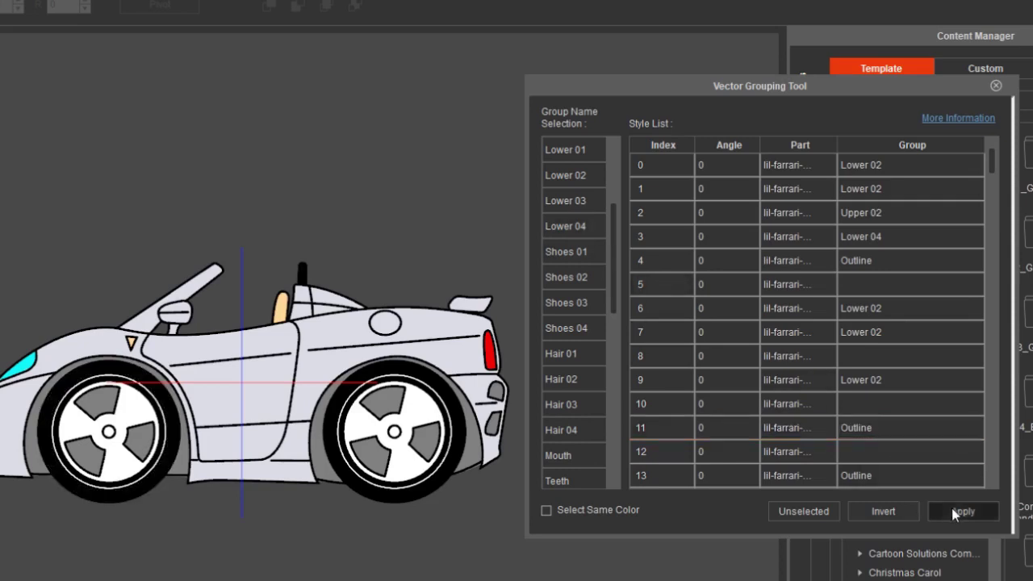
# Reassign style entry 13 from Outline to the Lower 04 group
pyautogui.click(857, 476)
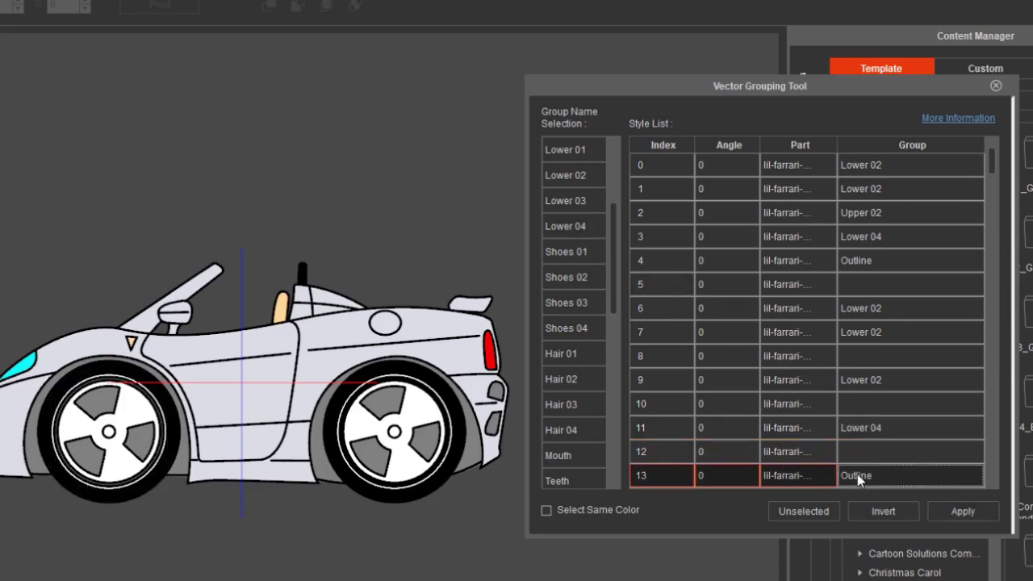
pyautogui.click(581, 227)
pyautogui.click(962, 516)
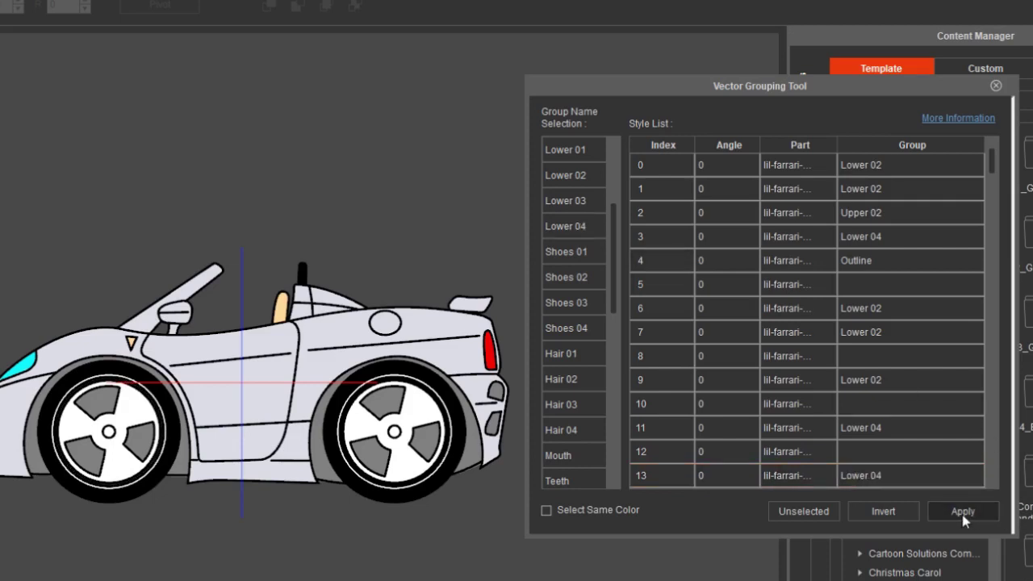
# Reassign the rear wheel's black entries, style indexes 16 and 18, to the Lower 04 group and check entry 22
pyautogui.click(991, 155)
pyautogui.moveTo(992, 159); pyautogui.dragTo(989, 180)
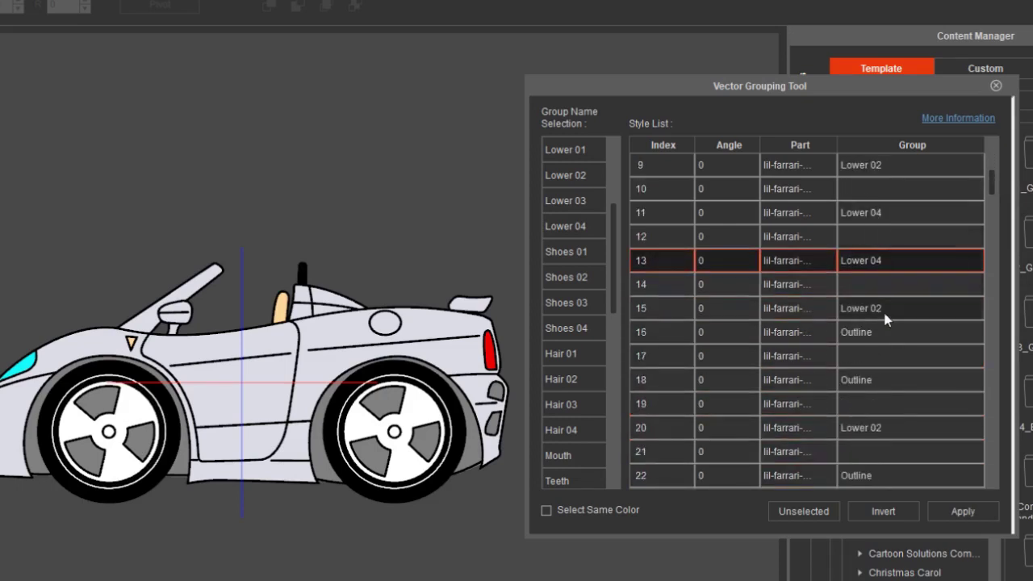
pyautogui.click(859, 332)
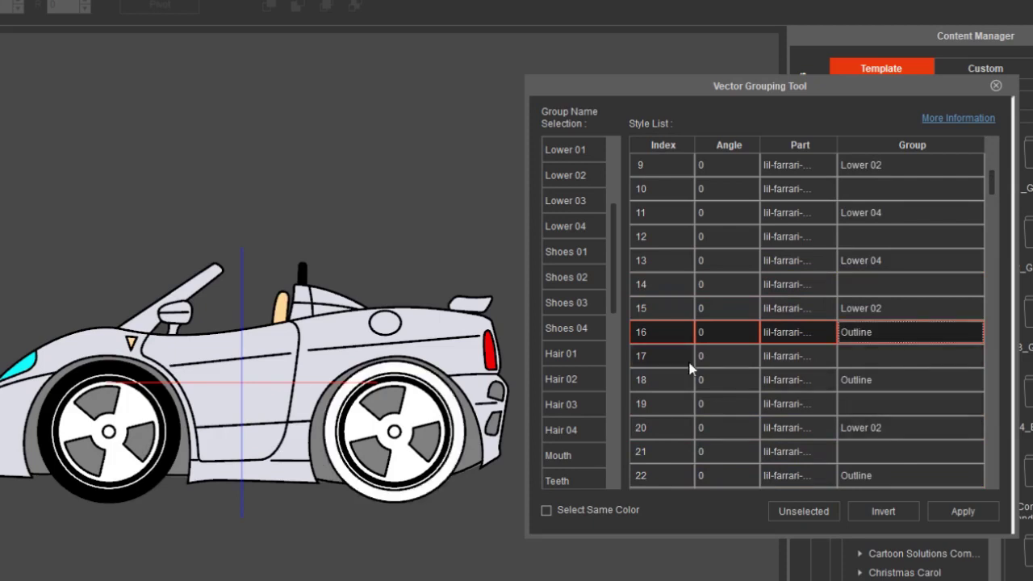
pyautogui.click(585, 230)
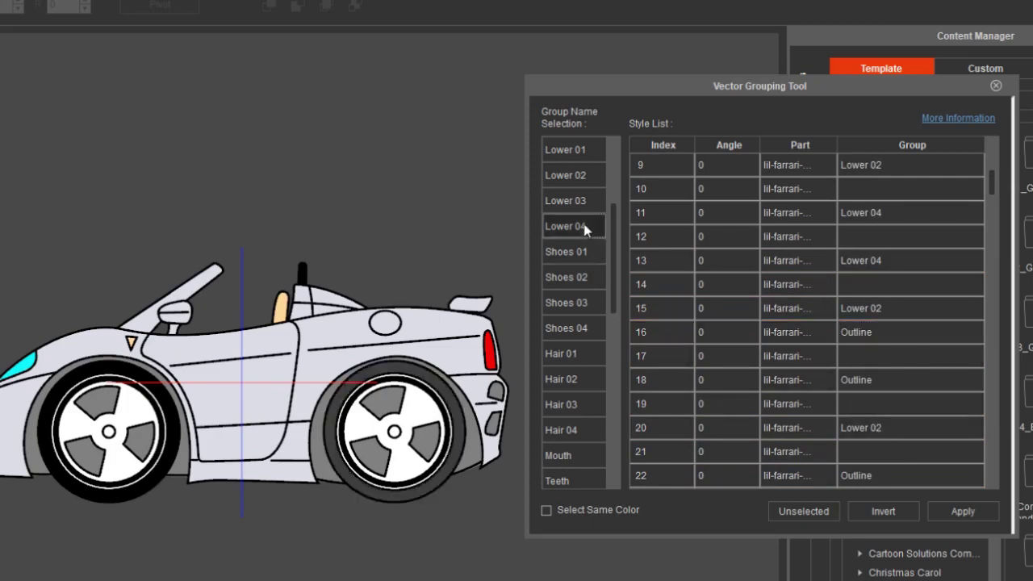
pyautogui.click(952, 511)
pyautogui.click(871, 383)
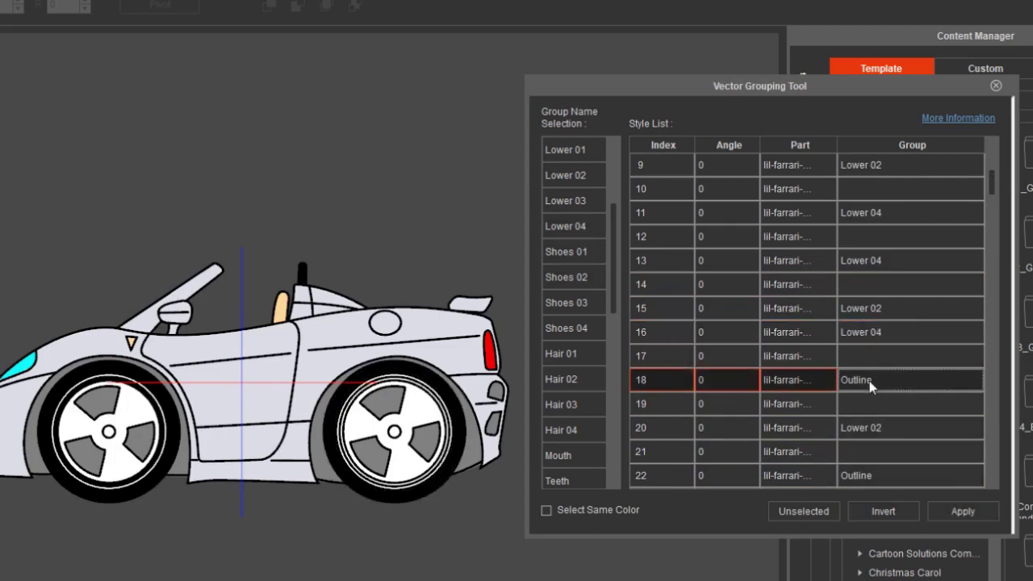
pyautogui.click(581, 228)
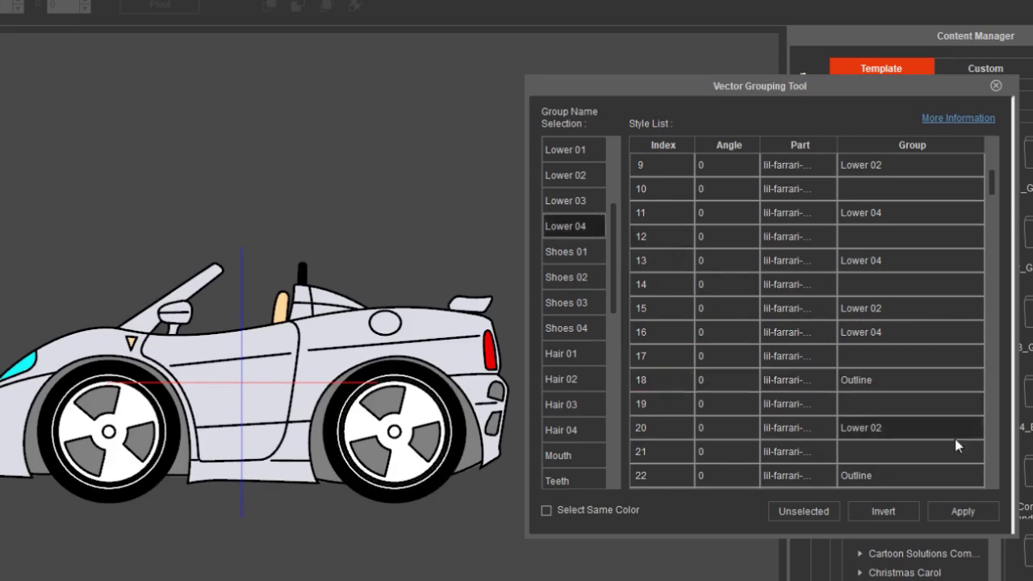
pyautogui.click(963, 514)
pyautogui.click(921, 475)
pyautogui.scroll(-1, 920, 468)
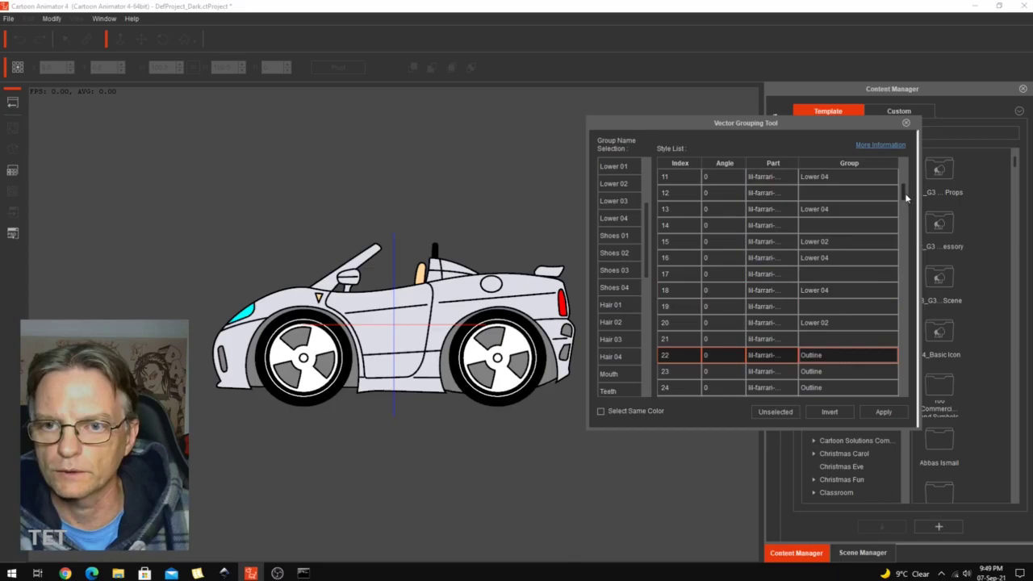
# Enable Select Same Color and assign the red tail light colour, style index 5, to the Upper 03 group
pyautogui.moveTo(905, 195); pyautogui.dragTo(909, 175)
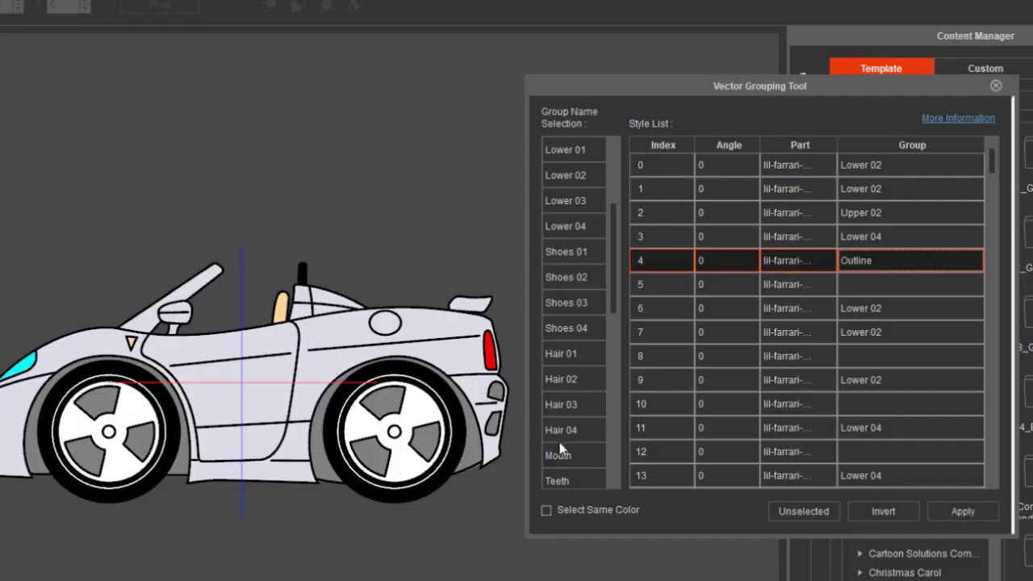
pyautogui.click(546, 511)
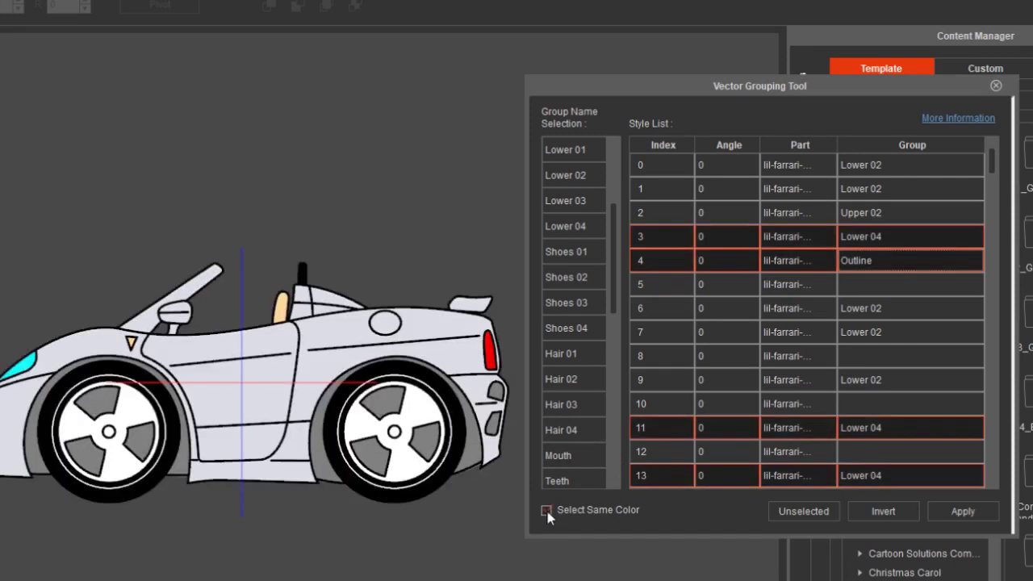
pyautogui.click(870, 291)
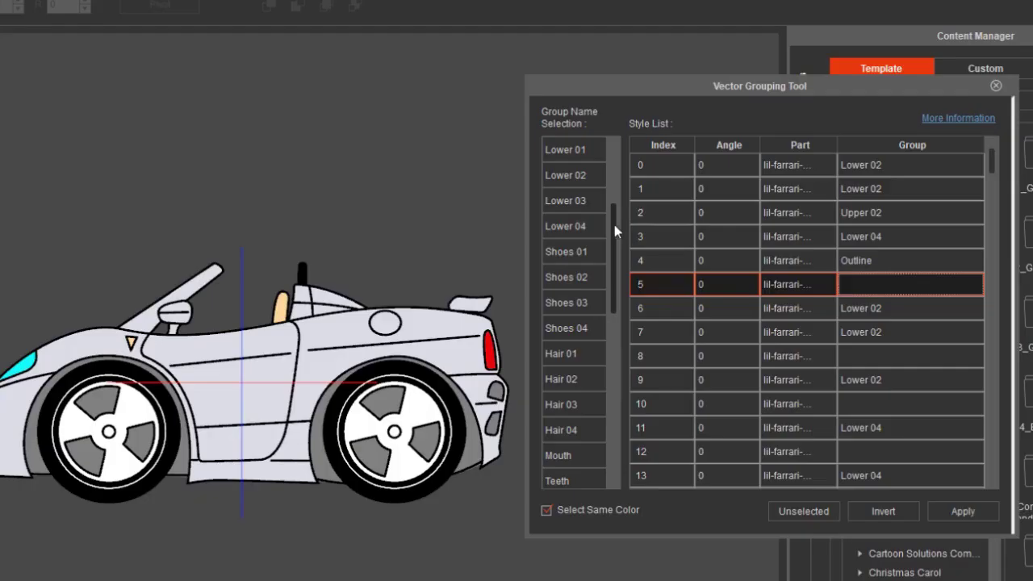
pyautogui.moveTo(615, 224); pyautogui.dragTo(624, 189)
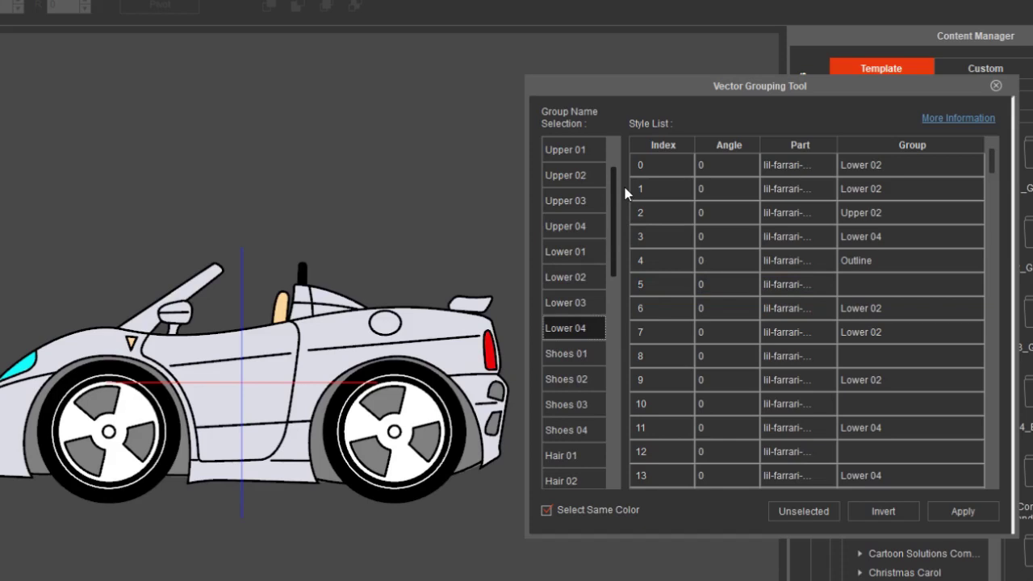
pyautogui.click(568, 202)
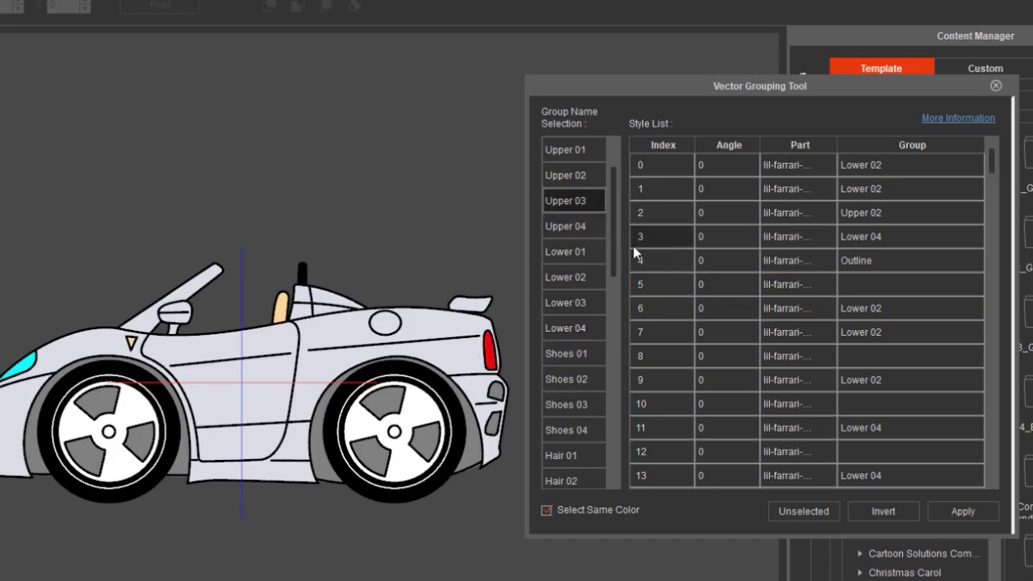
pyautogui.click(963, 511)
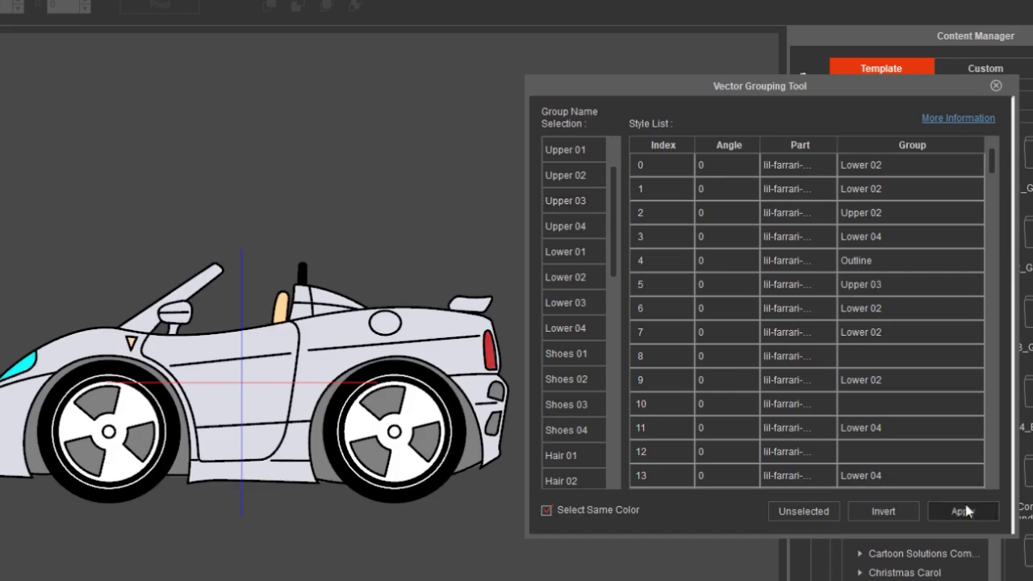
# Assign the seat and badge colour, style index 8, to the Upper 01 group
pyautogui.click(860, 358)
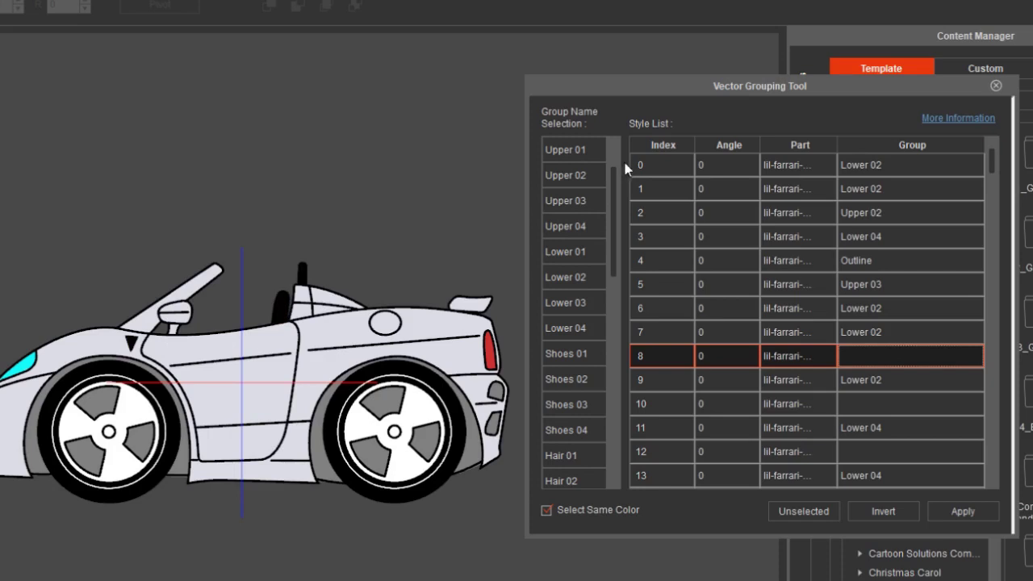
pyautogui.click(596, 153)
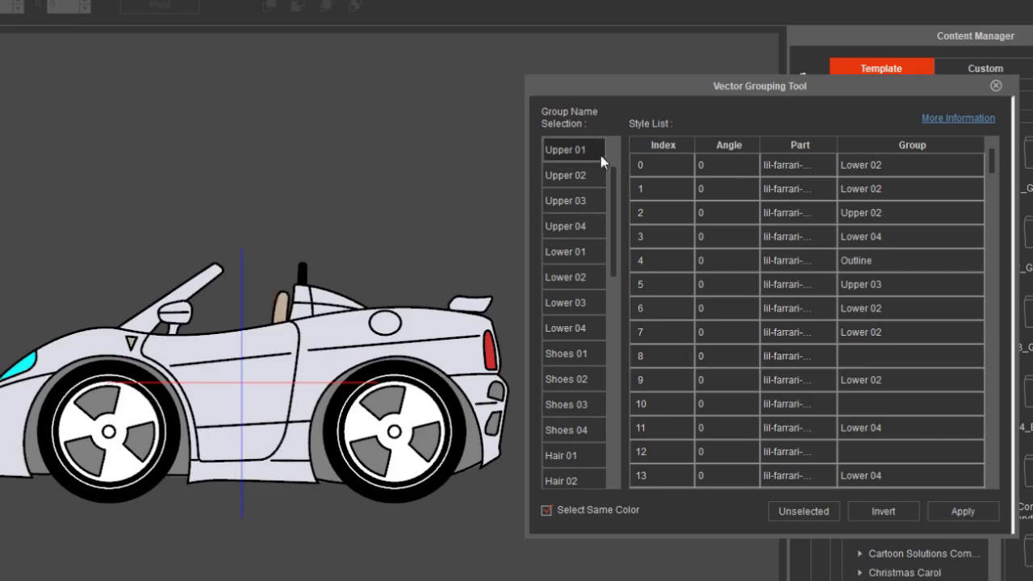
pyautogui.click(968, 515)
# Assign the headlight colour, style index 10, to the Upper 04 group
pyautogui.click(876, 408)
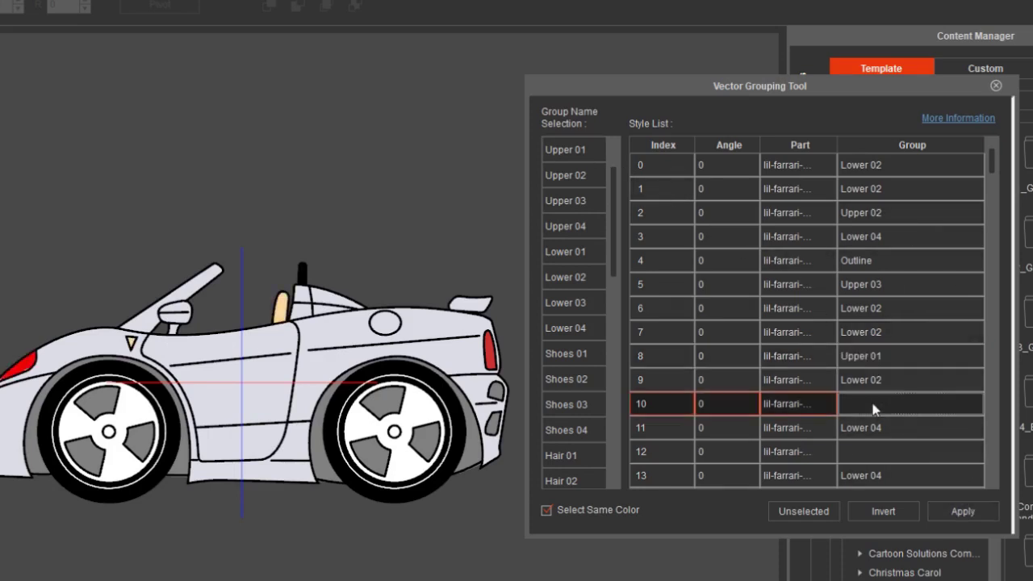
pyautogui.click(563, 228)
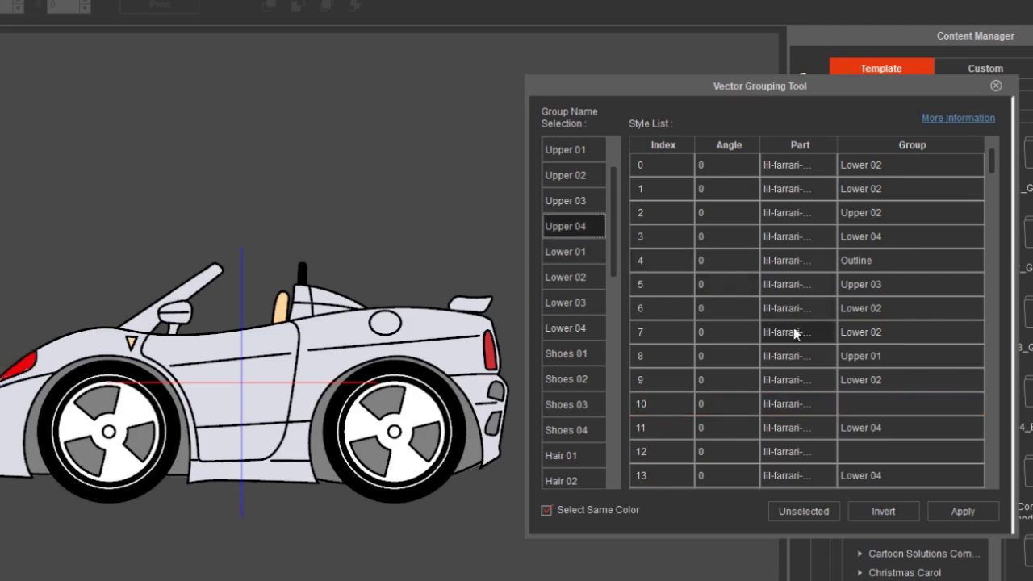
pyautogui.click(952, 511)
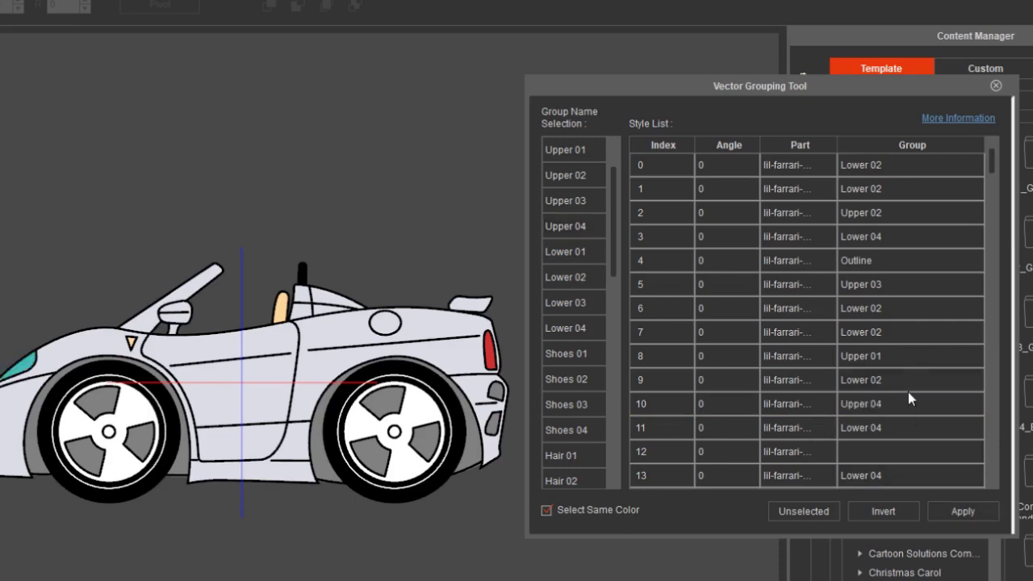
# Assign the white wheel rim colour, style index 12, to the Lower 01 group
pyautogui.click(876, 454)
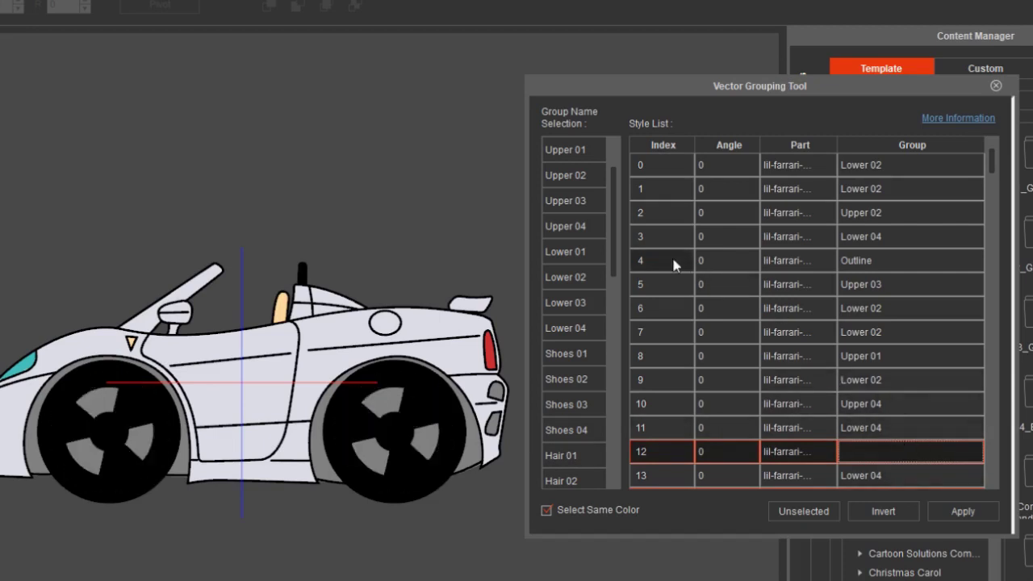
pyautogui.click(586, 257)
pyautogui.click(960, 512)
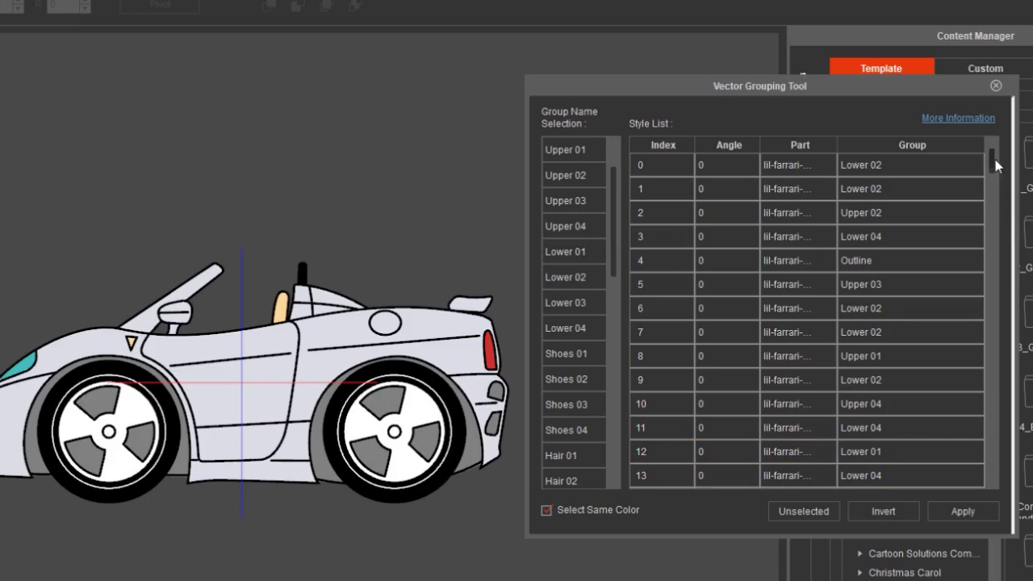
# Review the whole style list for entries without a group and close the Vector Grouping Tool
pyautogui.scroll(-3, 993, 171)
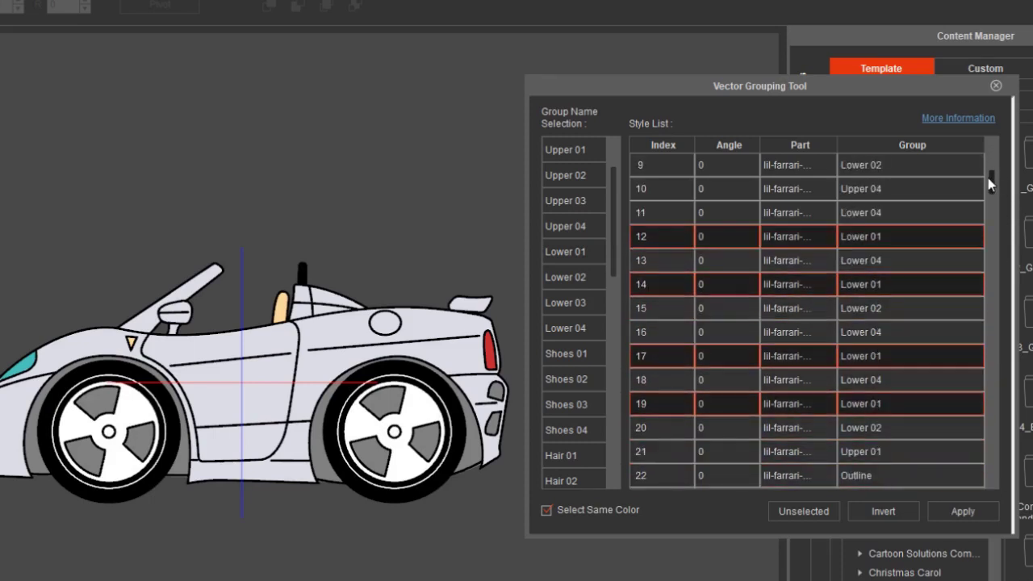
pyautogui.moveTo(988, 177); pyautogui.dragTo(996, 285)
pyautogui.moveTo(1001, 317); pyautogui.dragTo(1008, 153)
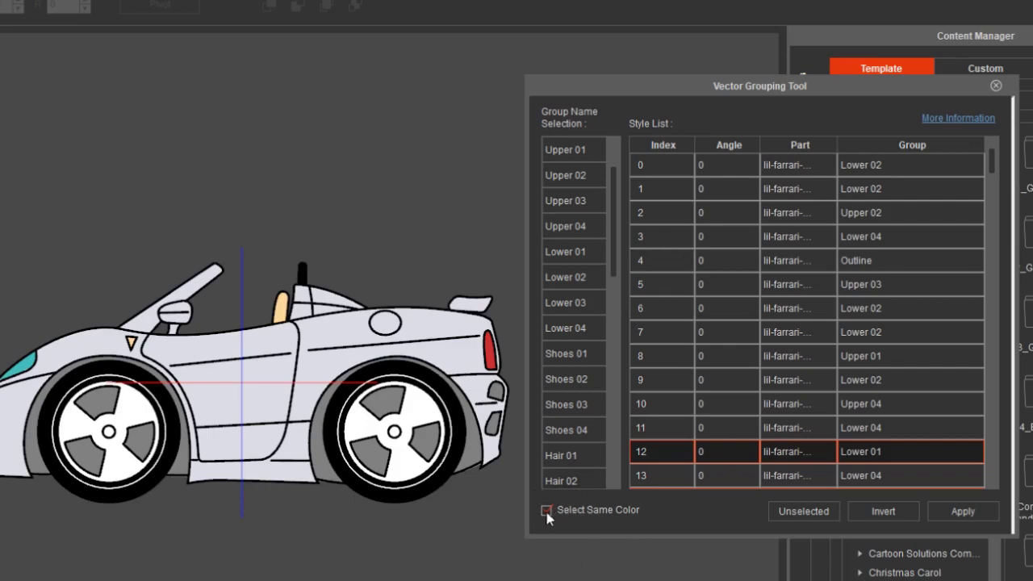
pyautogui.moveTo(992, 160); pyautogui.dragTo(1007, 513)
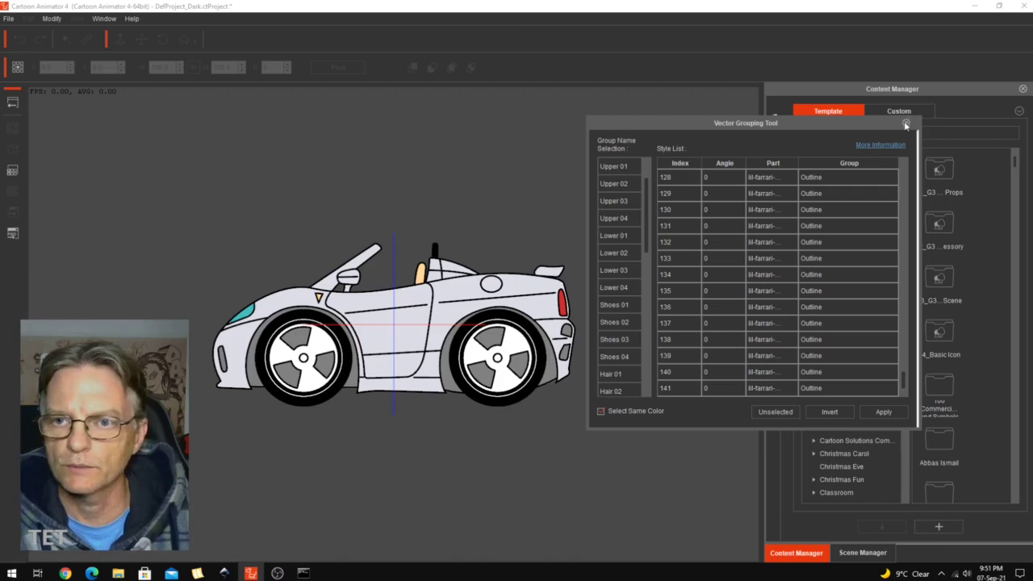
pyautogui.click(906, 123)
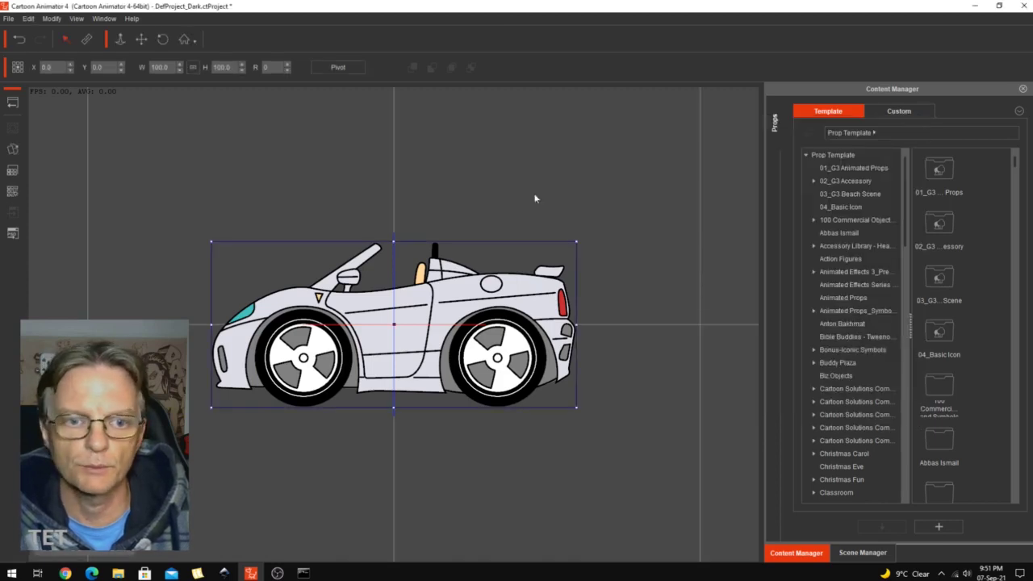
# Open the car's Render Style settings, preview the preset styles from Line Art through Monochrome, and return to Default
pyautogui.click(13, 172)
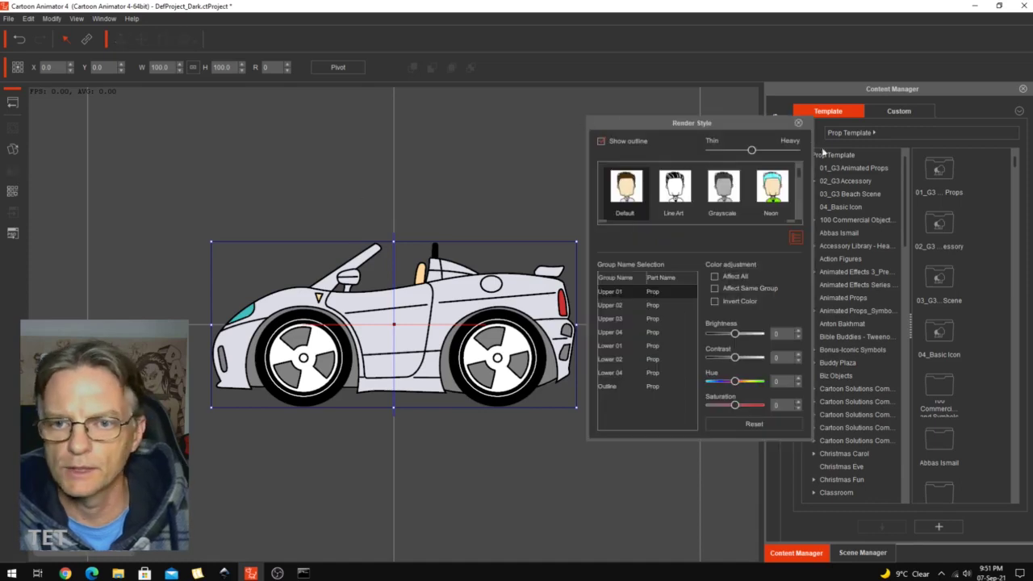
pyautogui.click(796, 237)
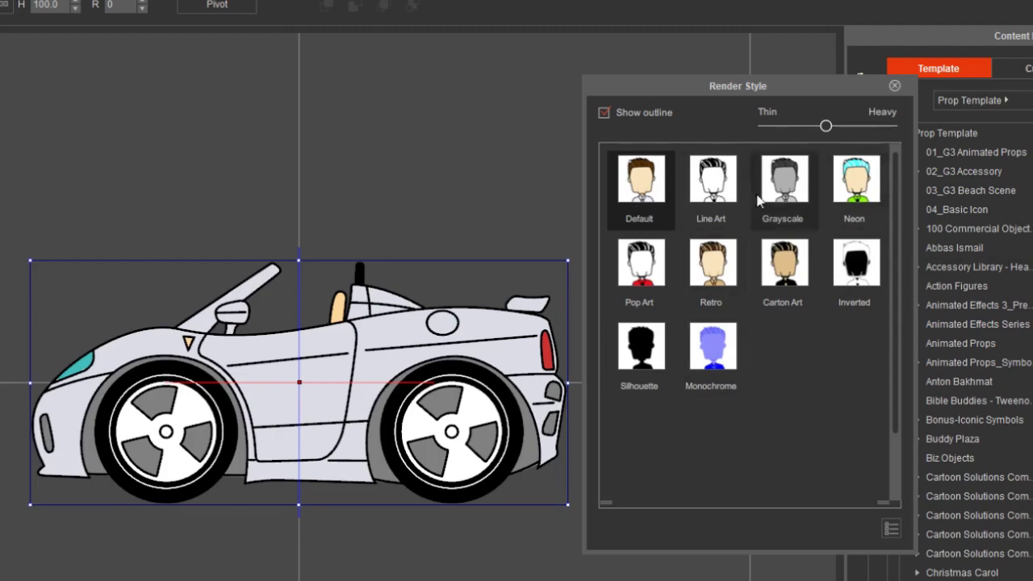
pyautogui.click(712, 185)
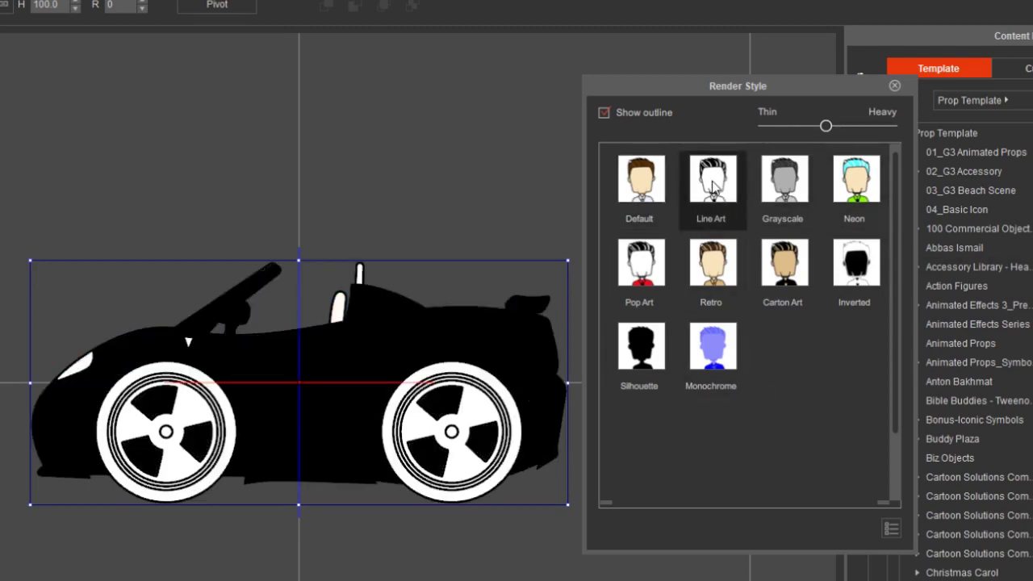
pyautogui.click(782, 178)
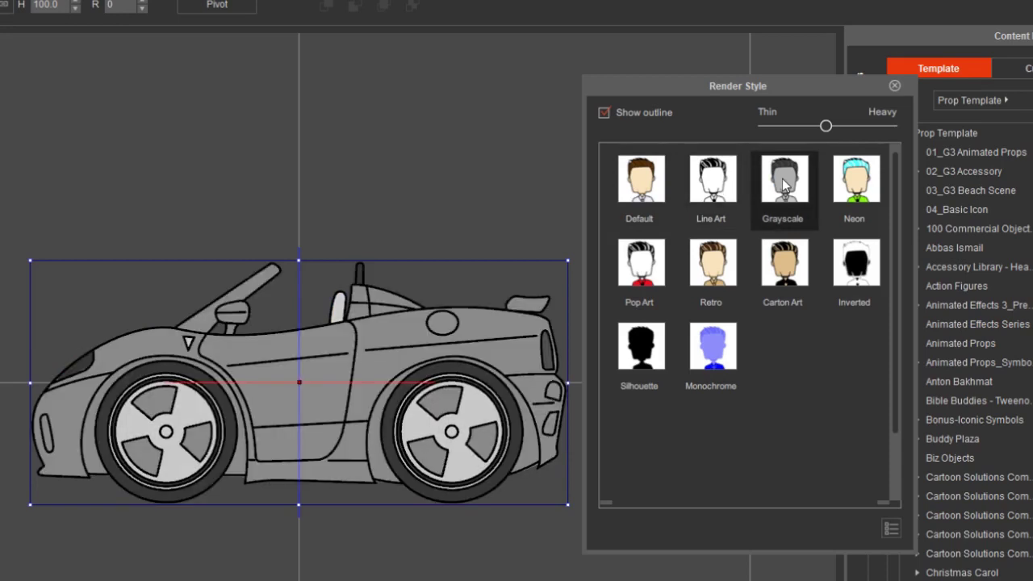
pyautogui.click(855, 177)
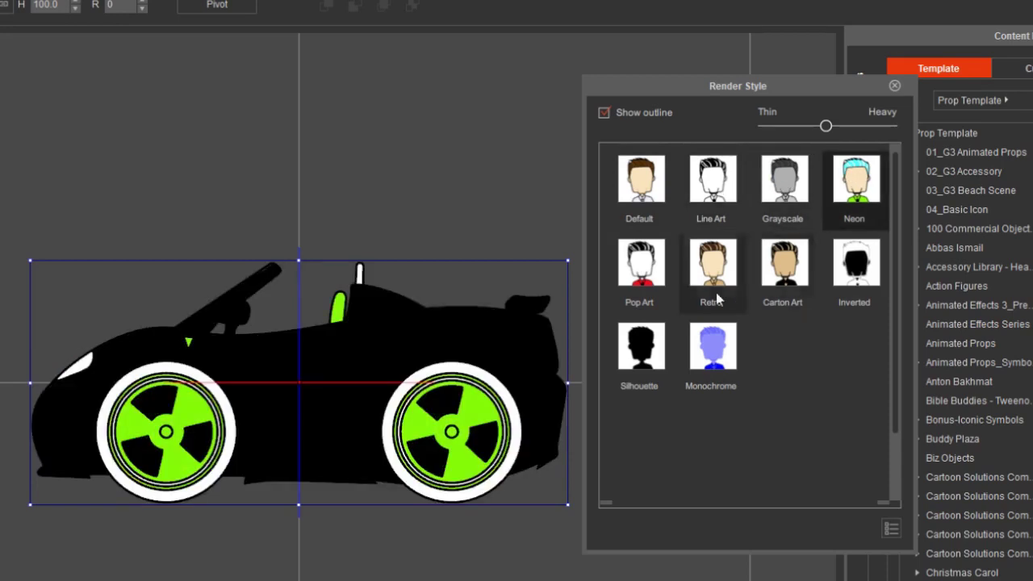
pyautogui.click(644, 273)
pyautogui.click(706, 267)
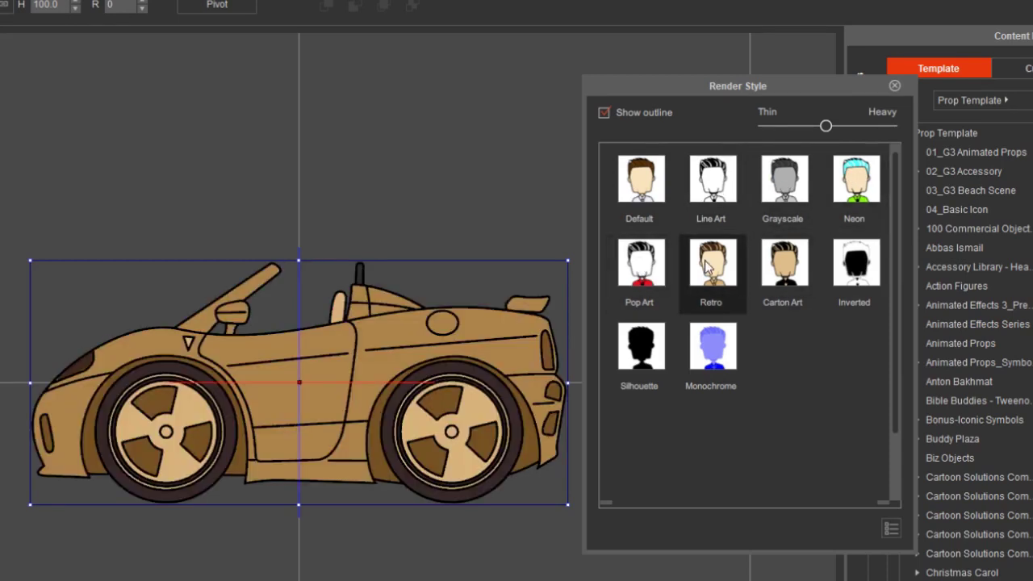
pyautogui.click(761, 266)
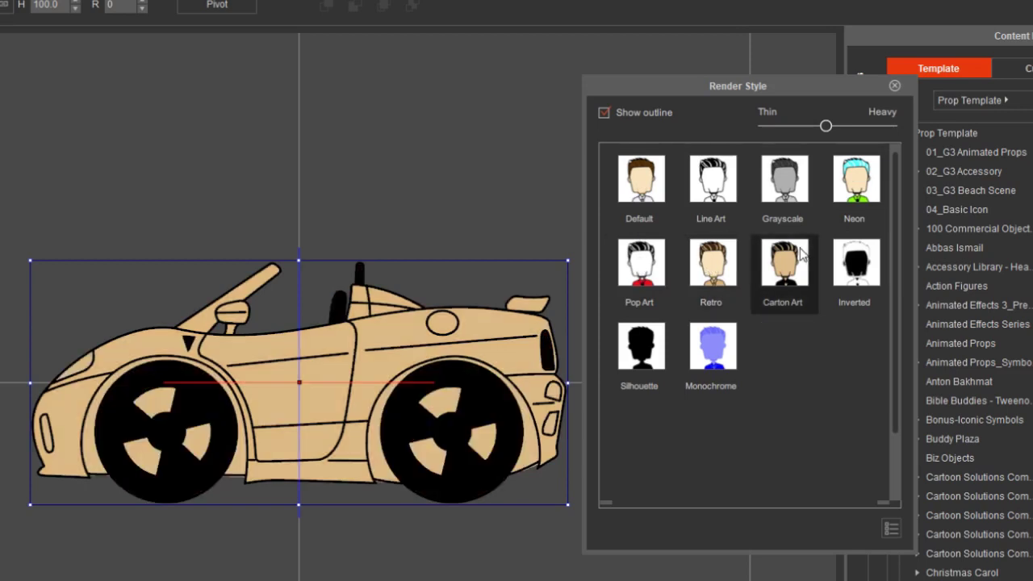
pyautogui.click(870, 275)
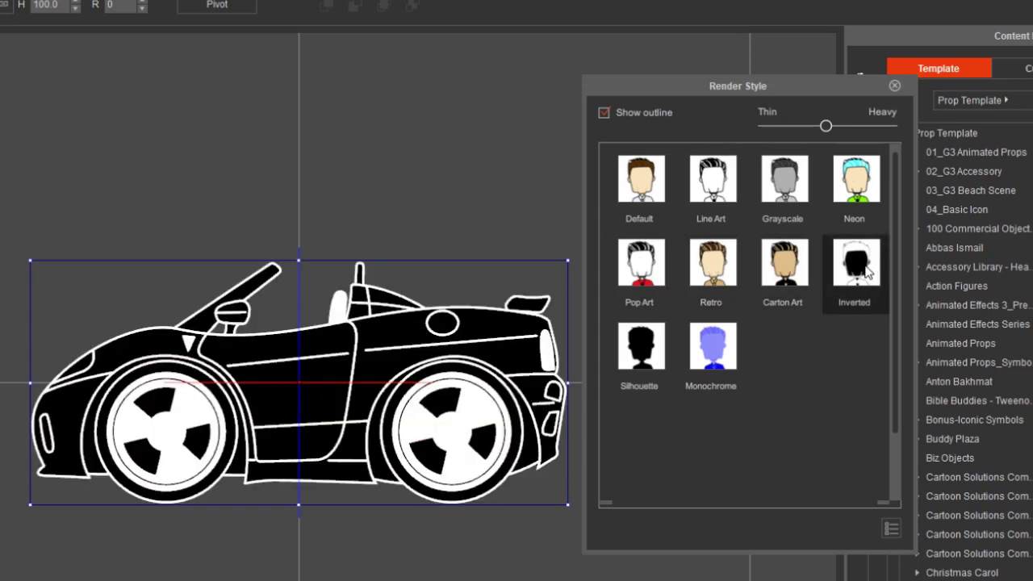
pyautogui.click(652, 349)
pyautogui.click(702, 349)
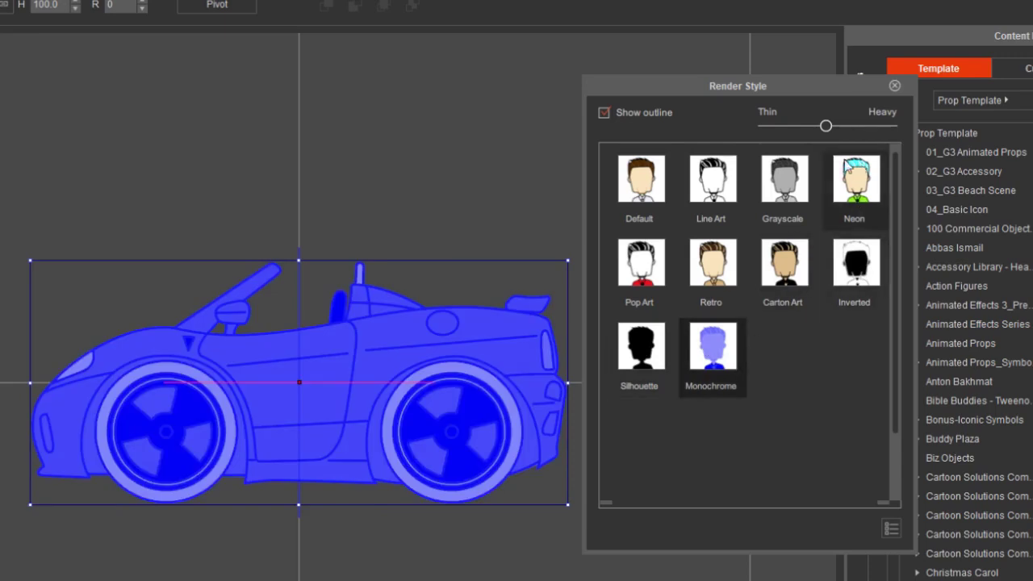
pyautogui.click(648, 186)
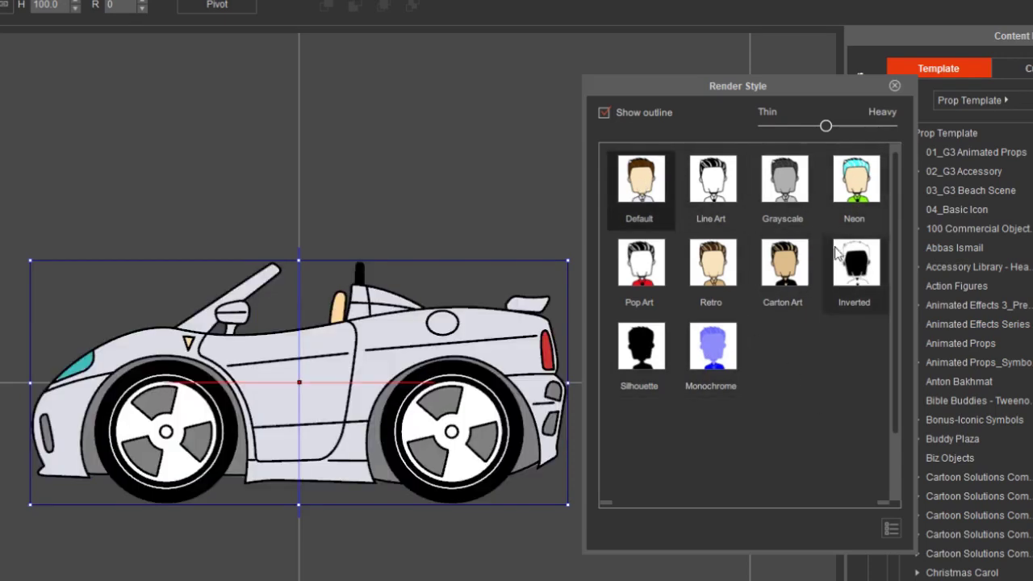
# Try brightness -14, hue 180 and saturation 65 on the car body's Upper 02 group, and reset its colour adjustments
pyautogui.moveTo(827, 127)
pyautogui.mouseDown()
pyautogui.moveTo(846, 129)
pyautogui.moveTo(813, 130)
pyautogui.moveTo(825, 127)
pyautogui.mouseUp()
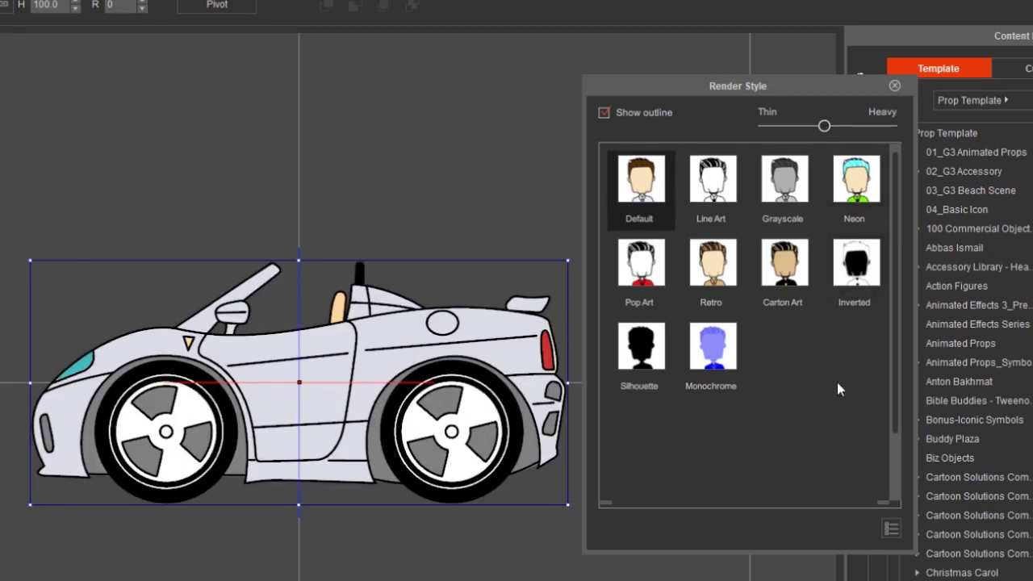
pyautogui.click(888, 523)
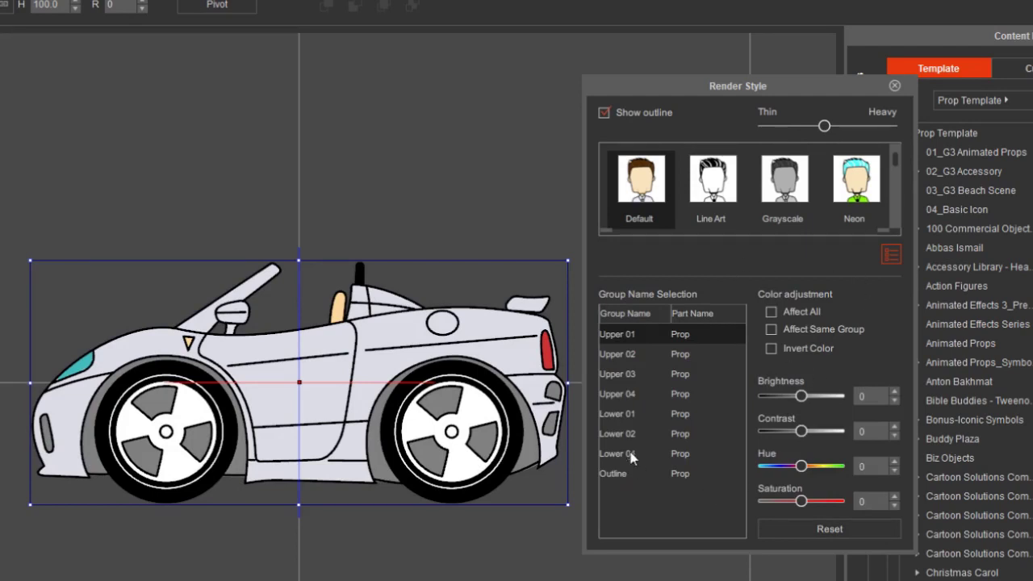
pyautogui.click(628, 356)
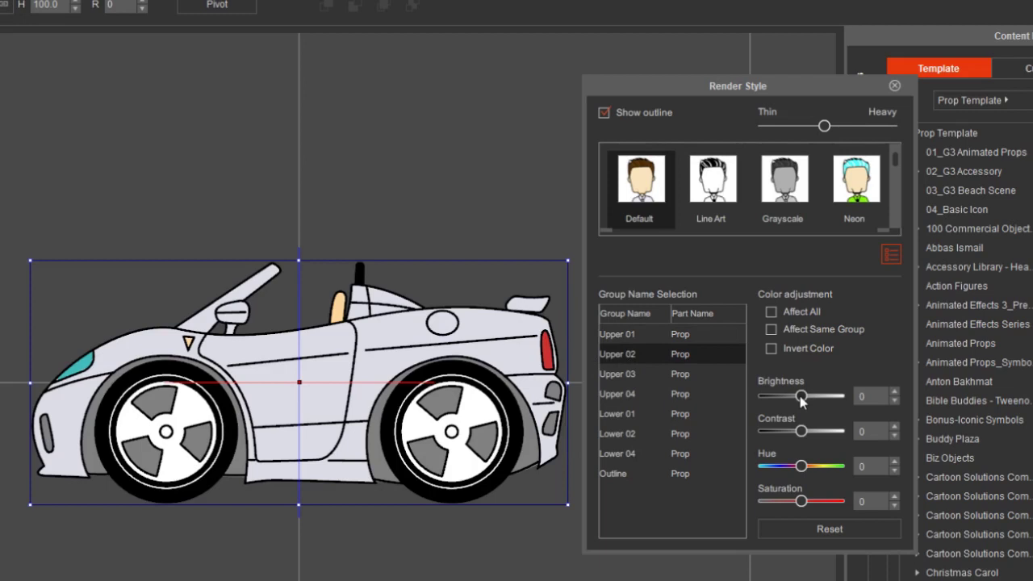
pyautogui.moveTo(804, 402)
pyautogui.mouseDown()
pyautogui.moveTo(815, 401)
pyautogui.moveTo(787, 412)
pyautogui.mouseUp()
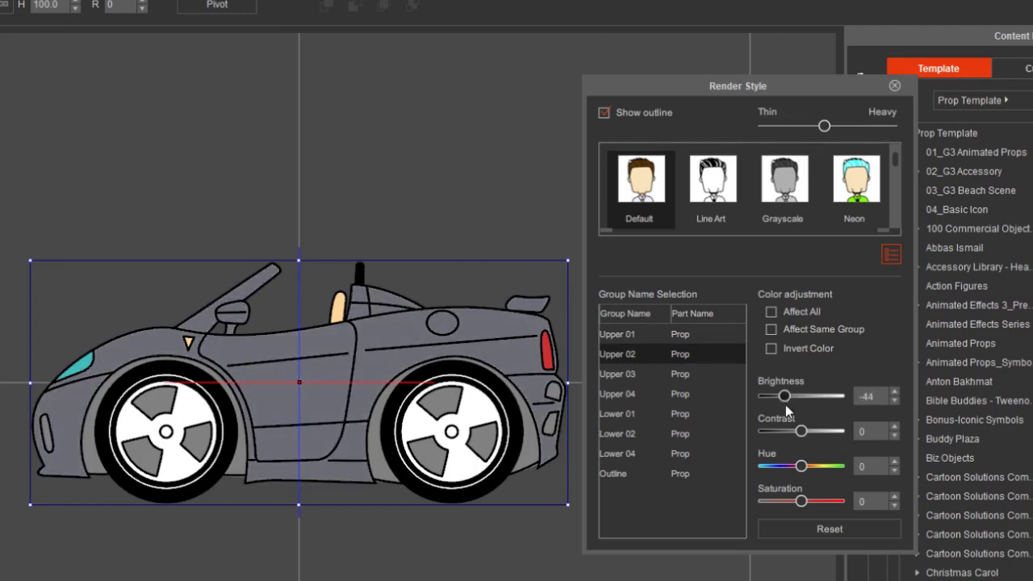
pyautogui.moveTo(807, 471); pyautogui.dragTo(844, 464)
pyautogui.moveTo(802, 501); pyautogui.dragTo(831, 504)
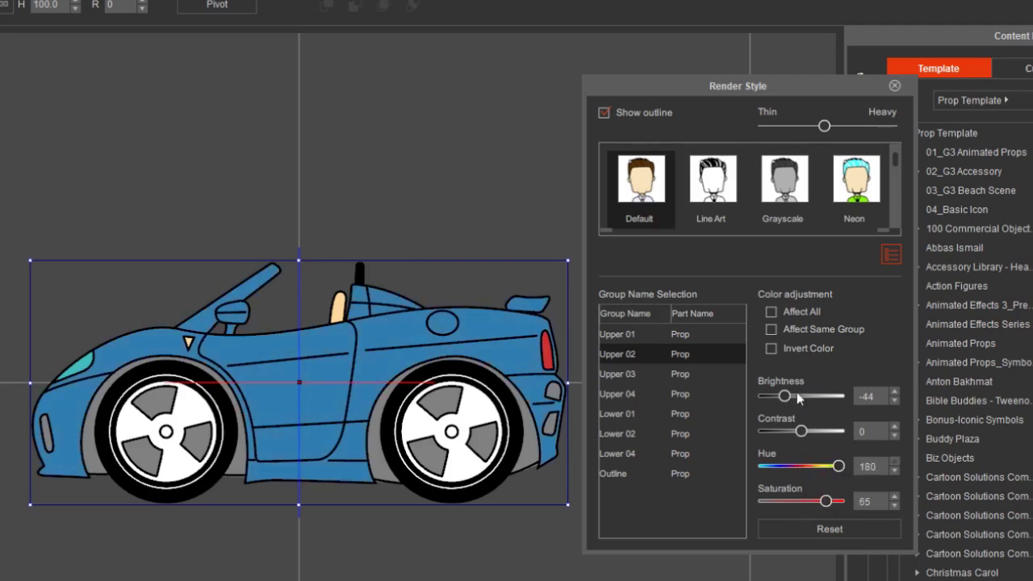
pyautogui.moveTo(786, 392)
pyautogui.mouseDown()
pyautogui.moveTo(811, 395)
pyautogui.moveTo(796, 395)
pyautogui.mouseUp()
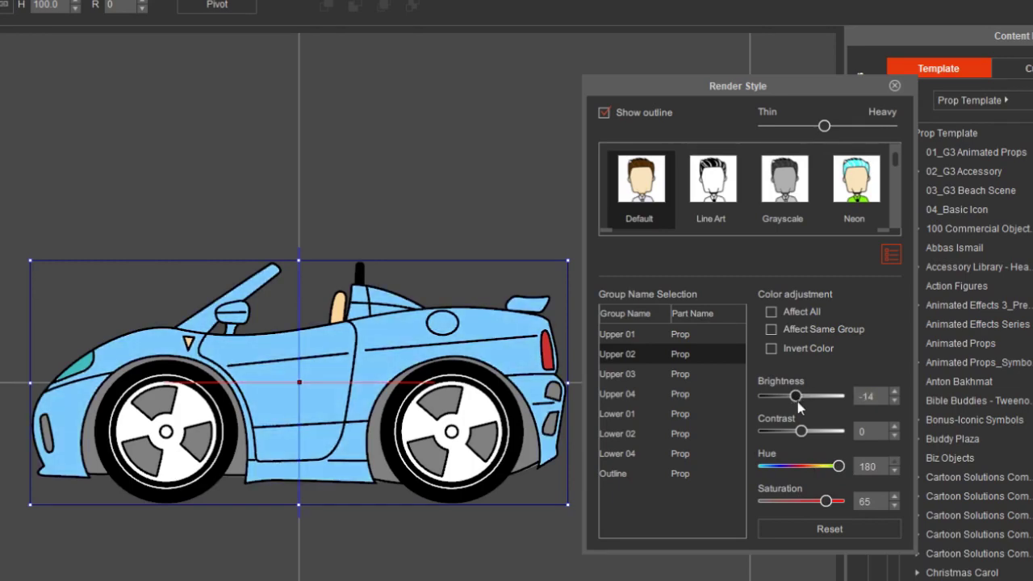
pyautogui.click(825, 532)
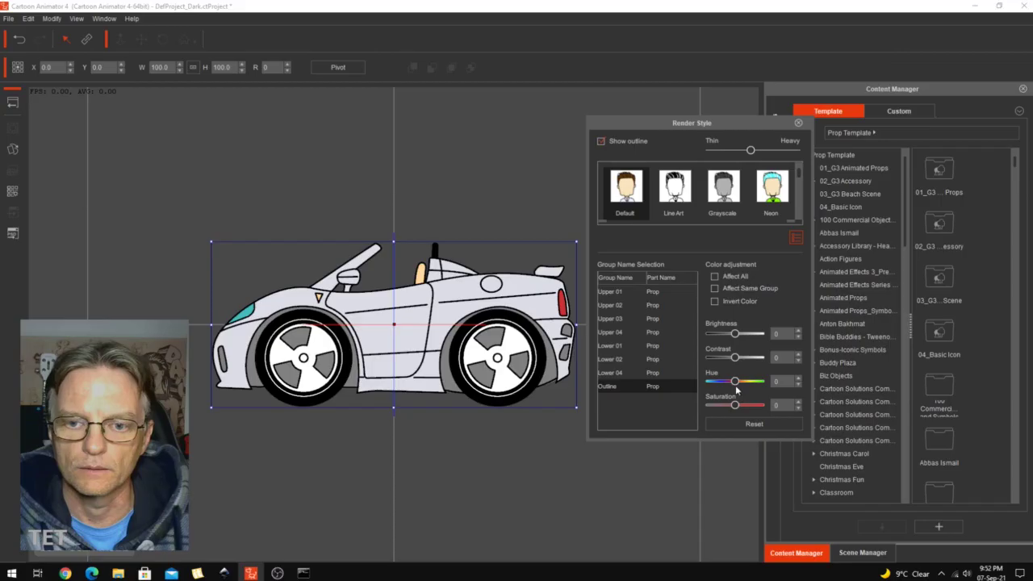
# Try hue 170, saturation 80 and brightness 52 on the Outline group, and reset its colour adjustments
pyautogui.moveTo(759, 387)
pyautogui.mouseDown()
pyautogui.moveTo(747, 407)
pyautogui.moveTo(756, 407)
pyautogui.mouseUp()
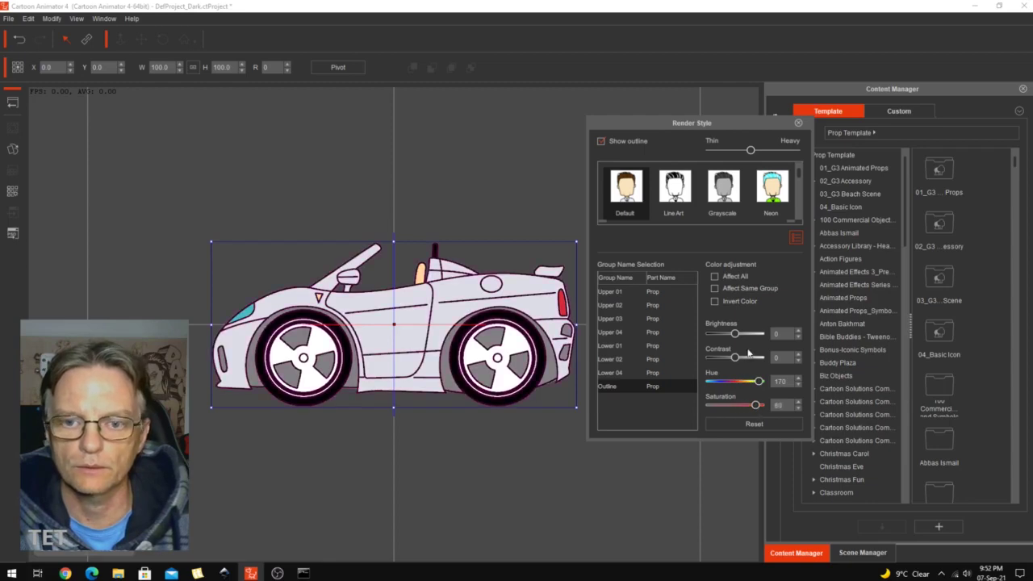
pyautogui.moveTo(737, 333); pyautogui.dragTo(750, 333)
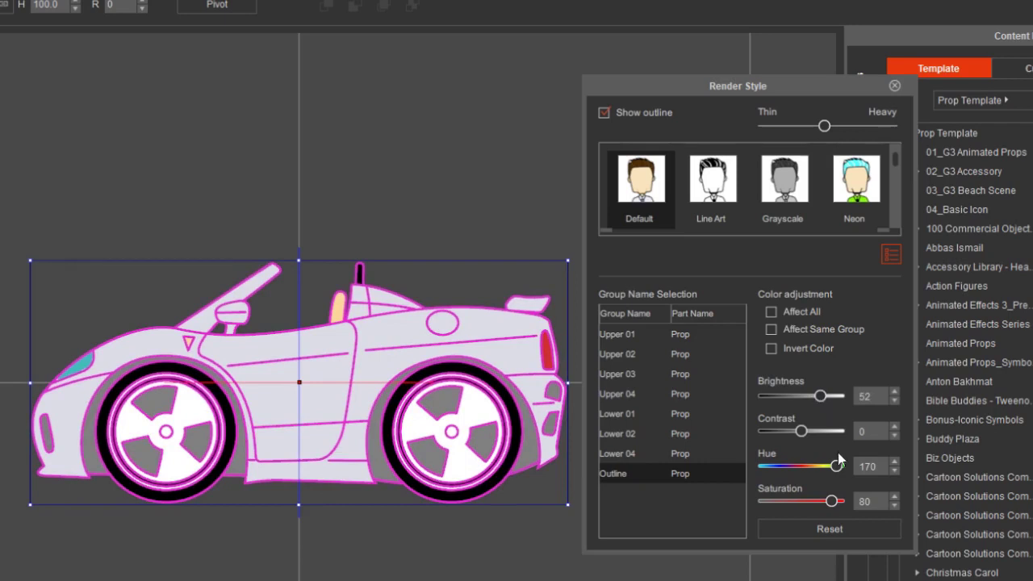
pyautogui.click(832, 528)
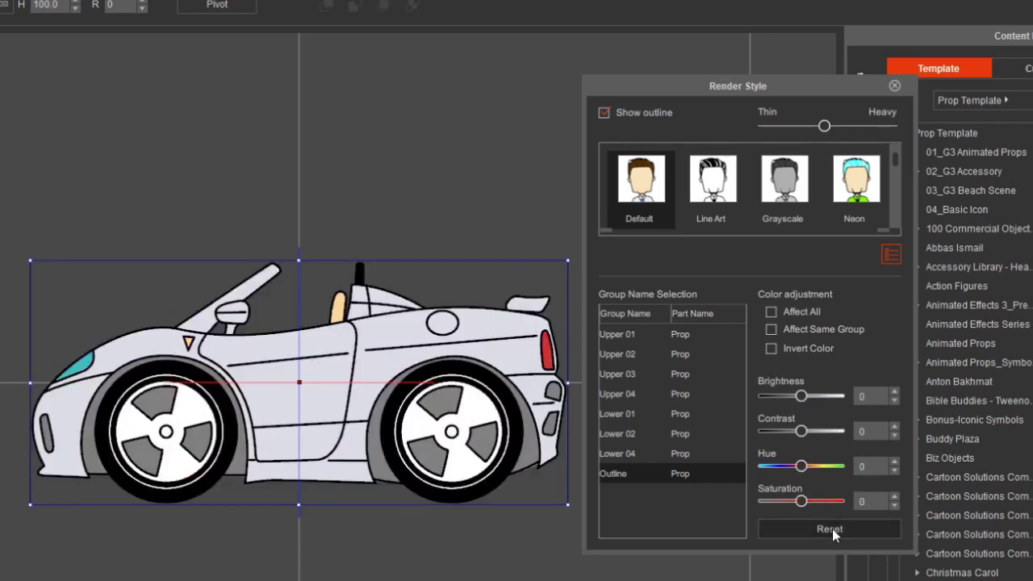
# Close the Render Style settings, return from the Composer to the stage and show the custom prop library
pyautogui.click(894, 84)
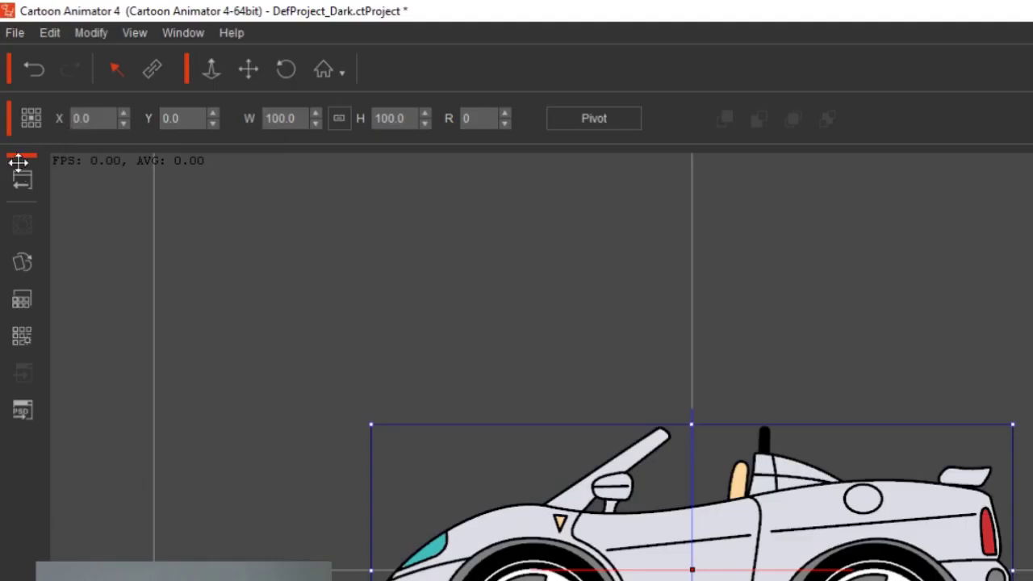
pyautogui.click(21, 179)
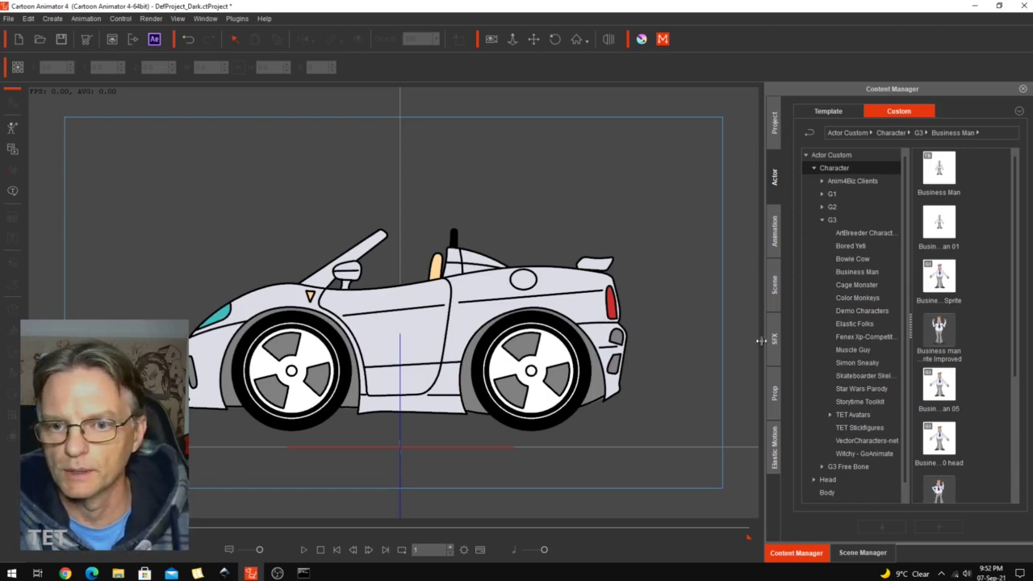
pyautogui.click(776, 392)
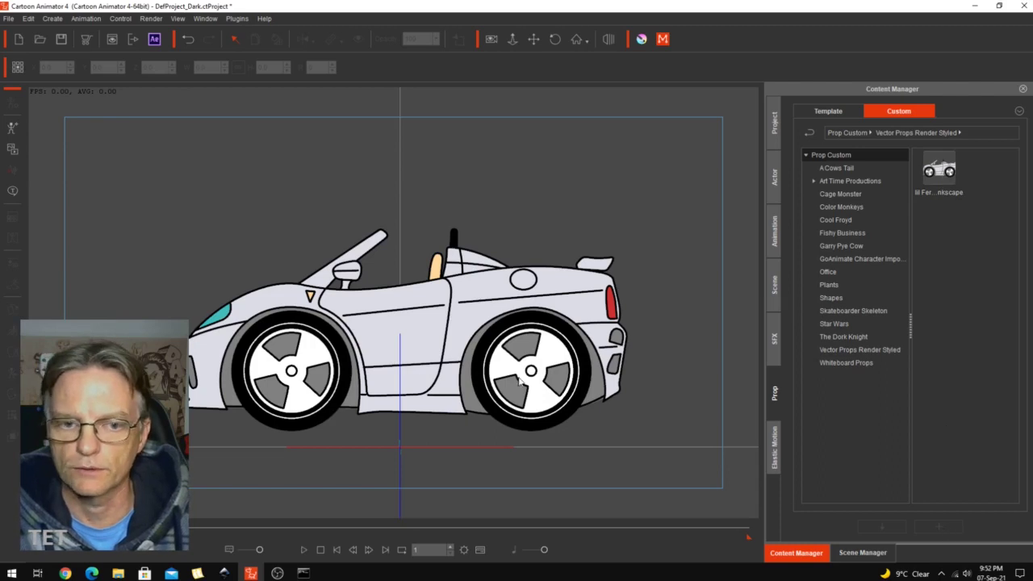
# Save the car to the Vector Props Render Styled library as "Lil Ferrari 2" and capture a thumbnail for it
pyautogui.click(611, 386)
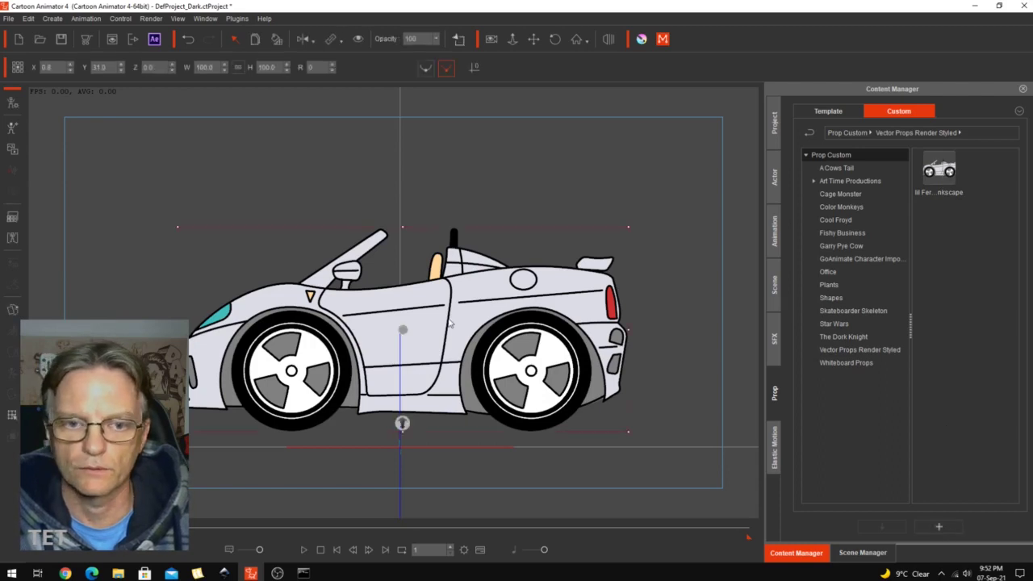
pyautogui.click(940, 526)
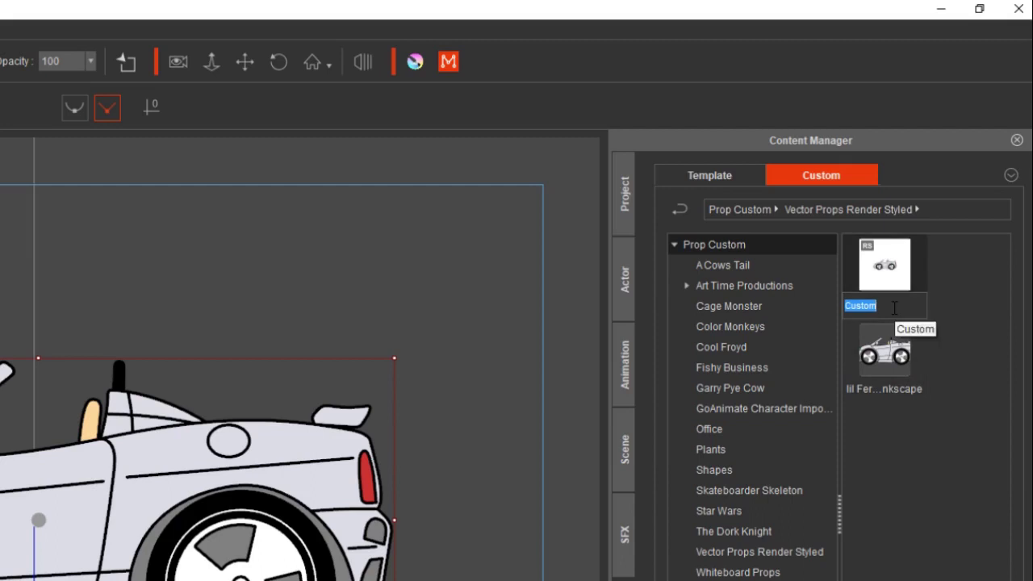
pyautogui.write('L')
pyautogui.write('il Ferrari 2')
pyautogui.press('Return')
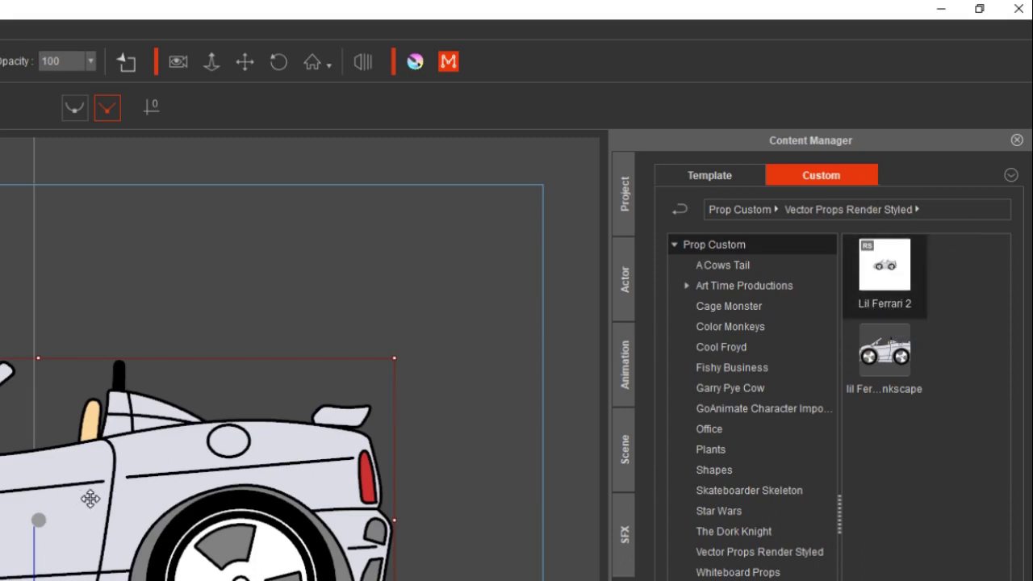
pyautogui.rightClick(882, 279)
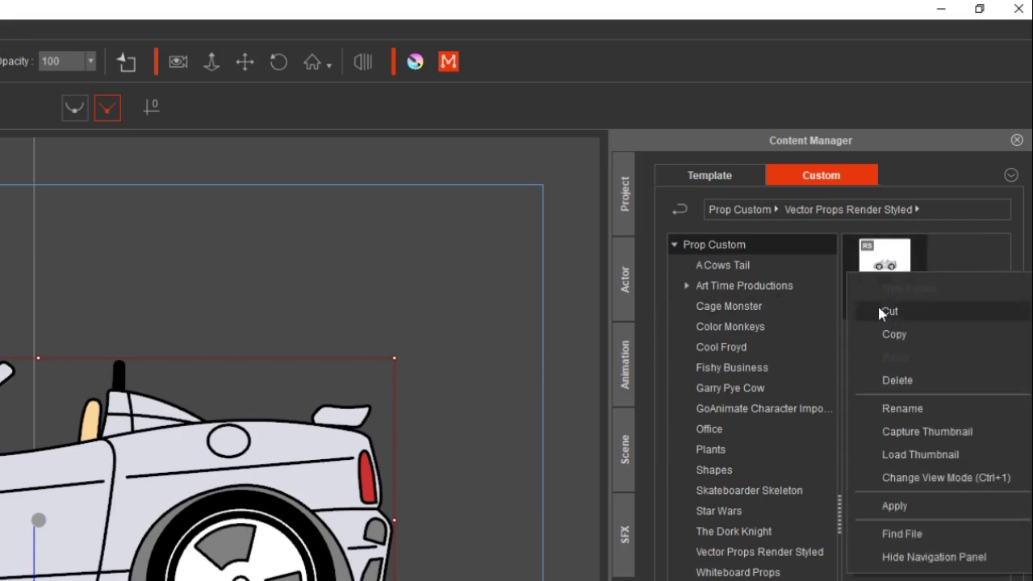
pyautogui.click(886, 430)
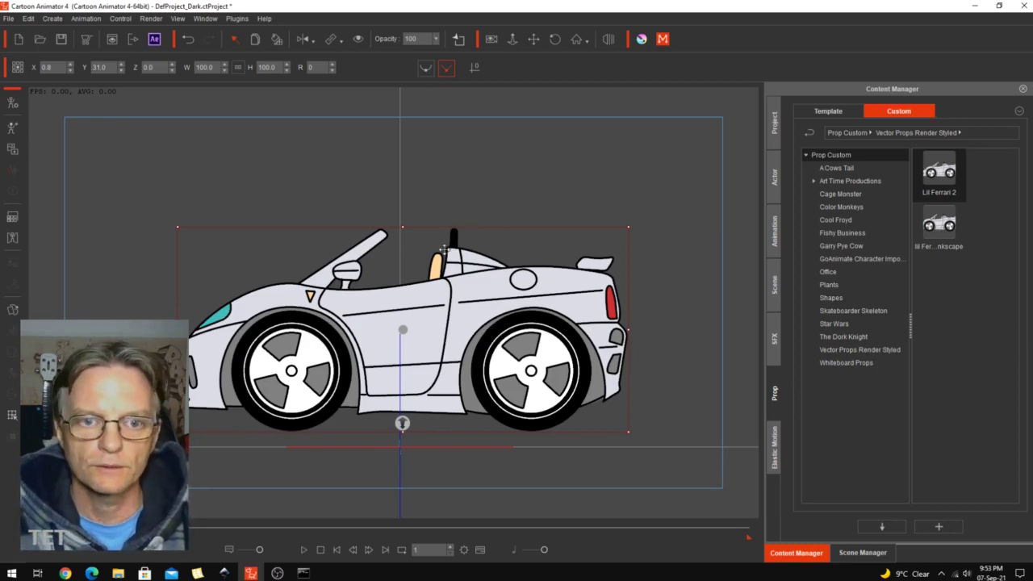
# Enlarge the car on the stage proportionally to about 127.6% and view its Render Style settings
pyautogui.moveTo(628, 227); pyautogui.dragTo(690, 197)
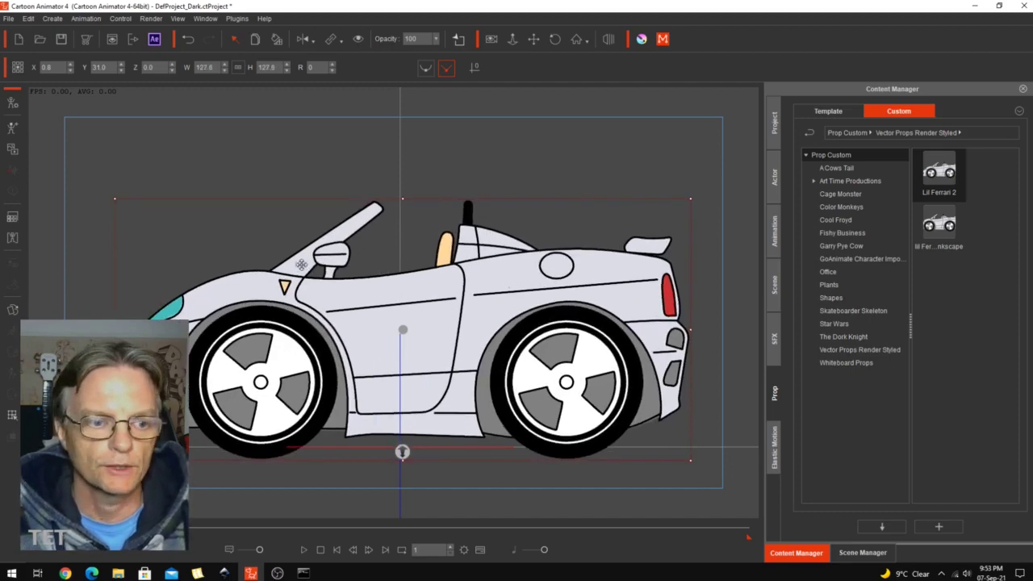
pyautogui.click(12, 217)
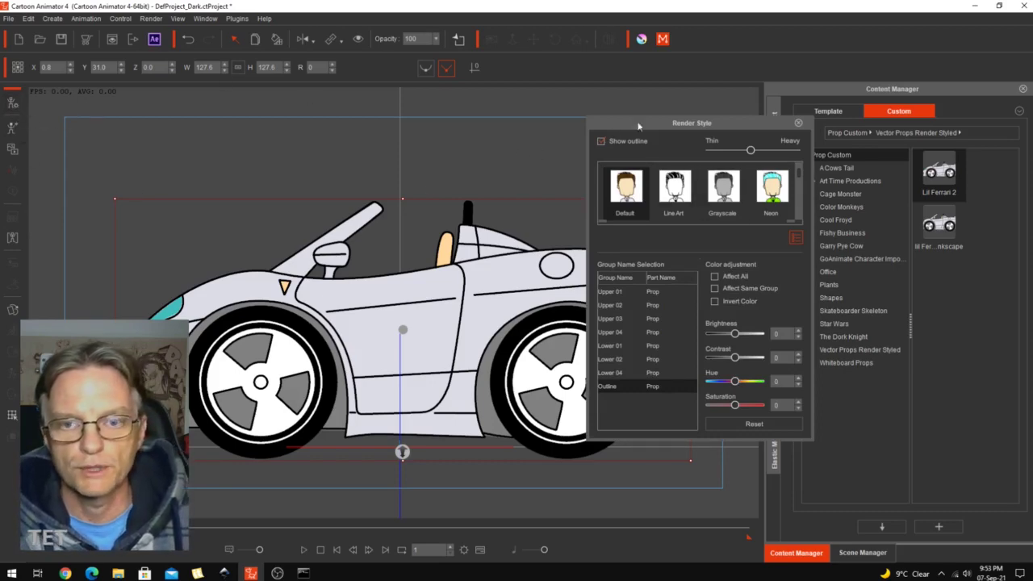
pyautogui.click(798, 123)
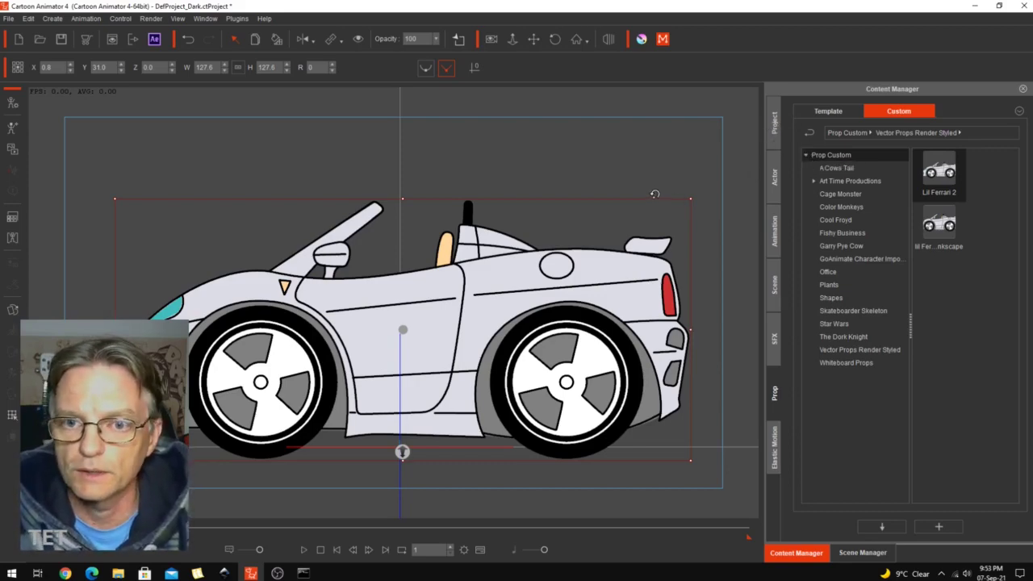
# Minimise Cartoon Animator to return to the Command Prompt and kvec folder windows
pyautogui.click(975, 6)
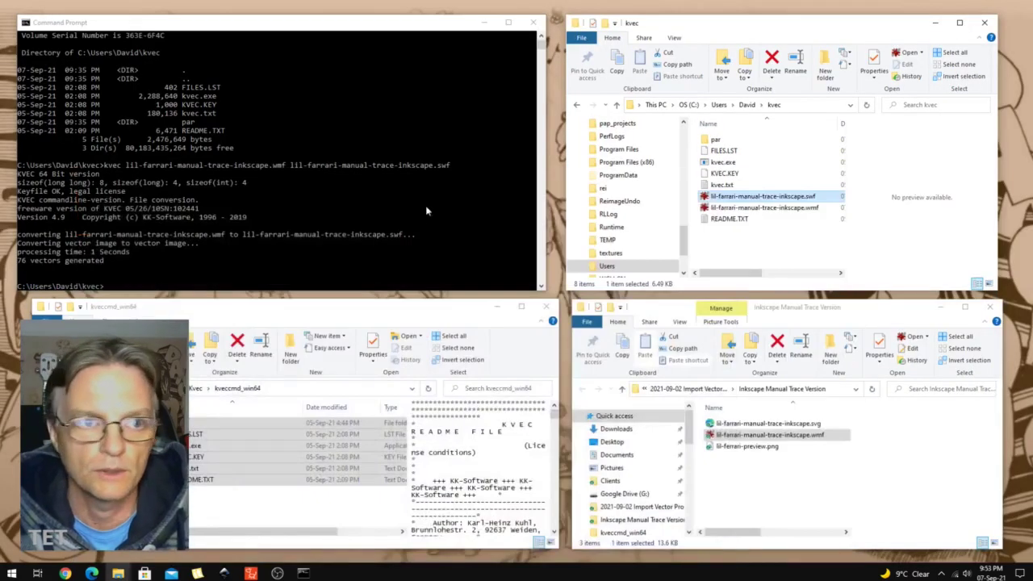